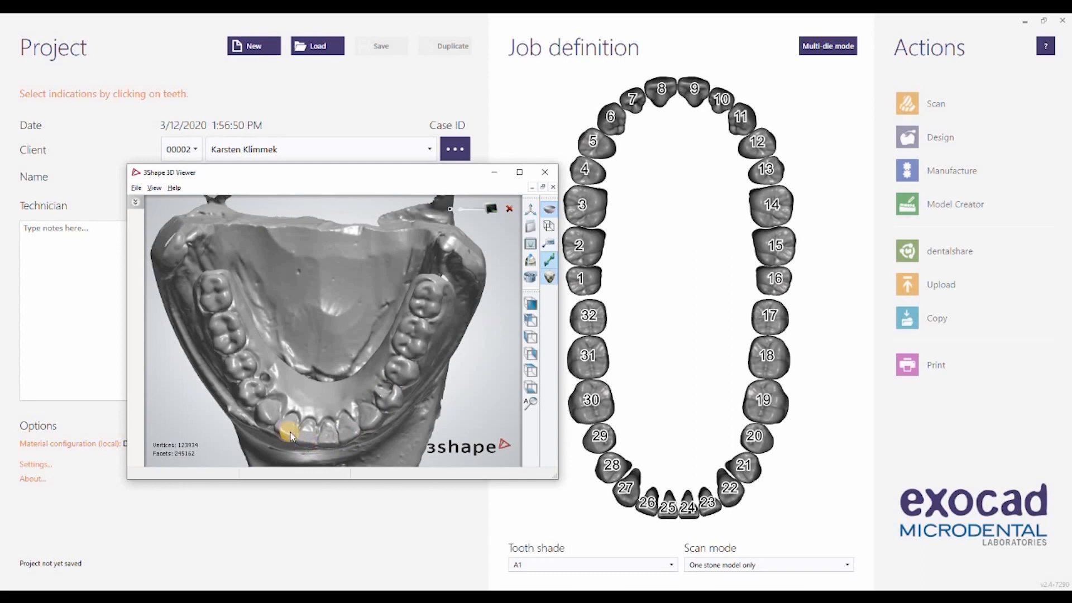
Step: Close the 3D viewer showing the lower jaw scan and return to the project form
click(424, 320)
click(550, 174)
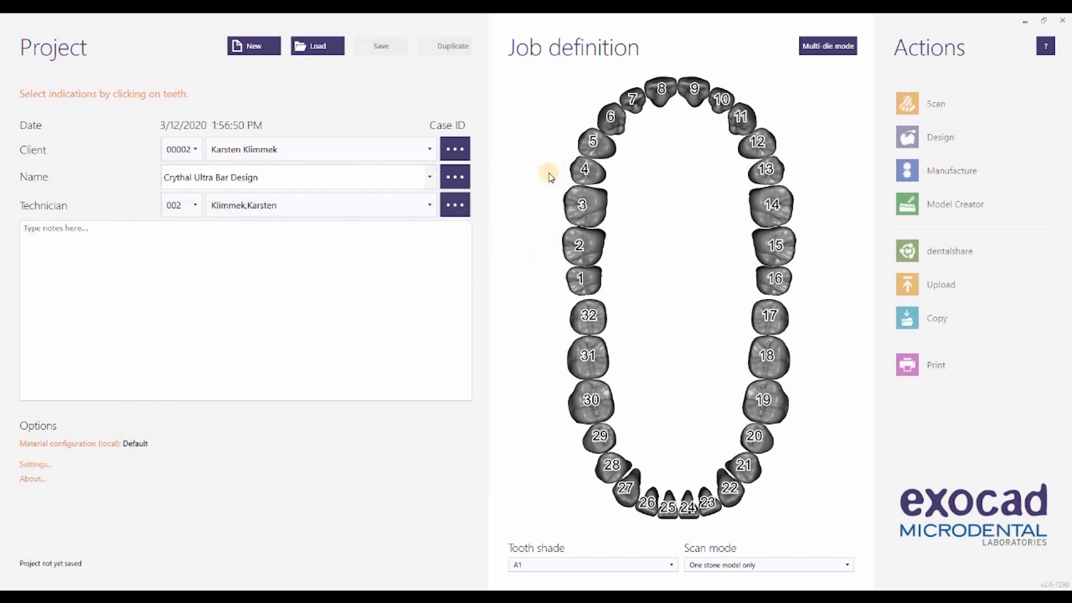
click(315, 150)
click(187, 174)
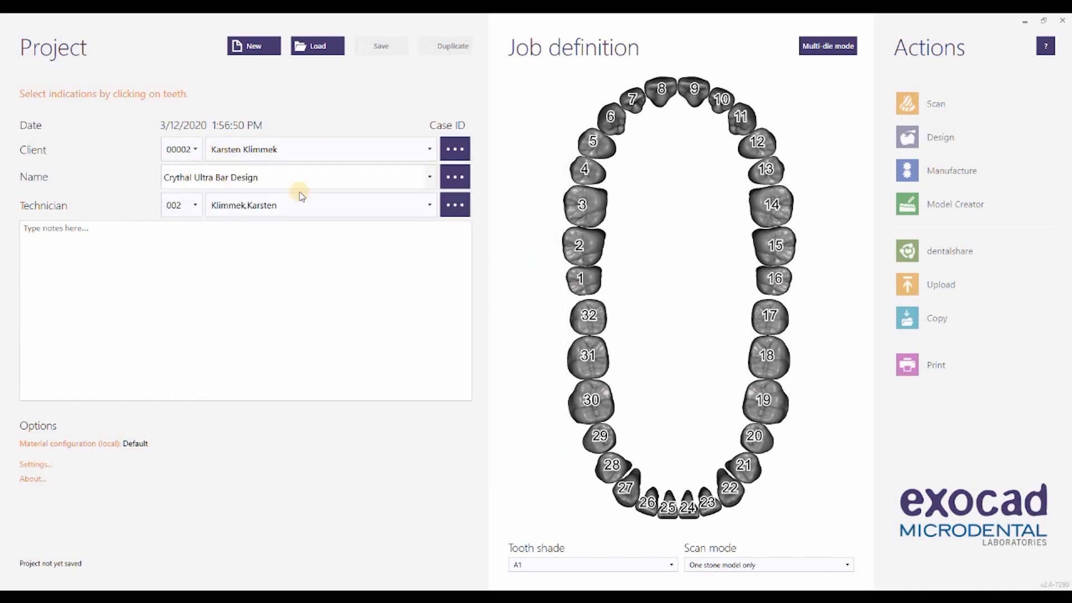
Step: Define tooth 28 as a bar pillar in Acrylic/PMMA and set it as Screw-Retained
click(610, 467)
click(121, 348)
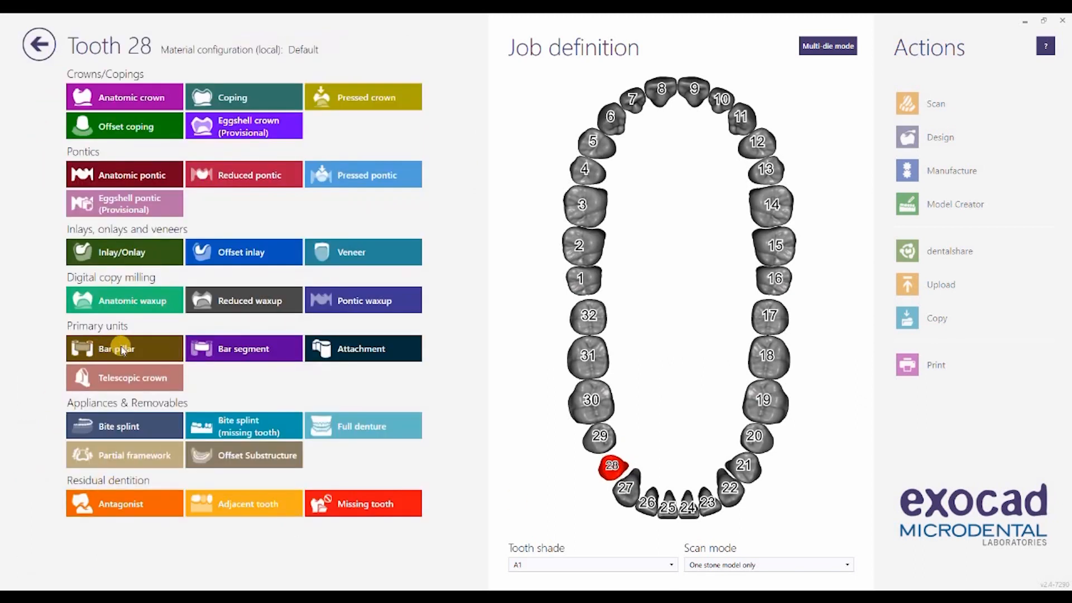
click(542, 338)
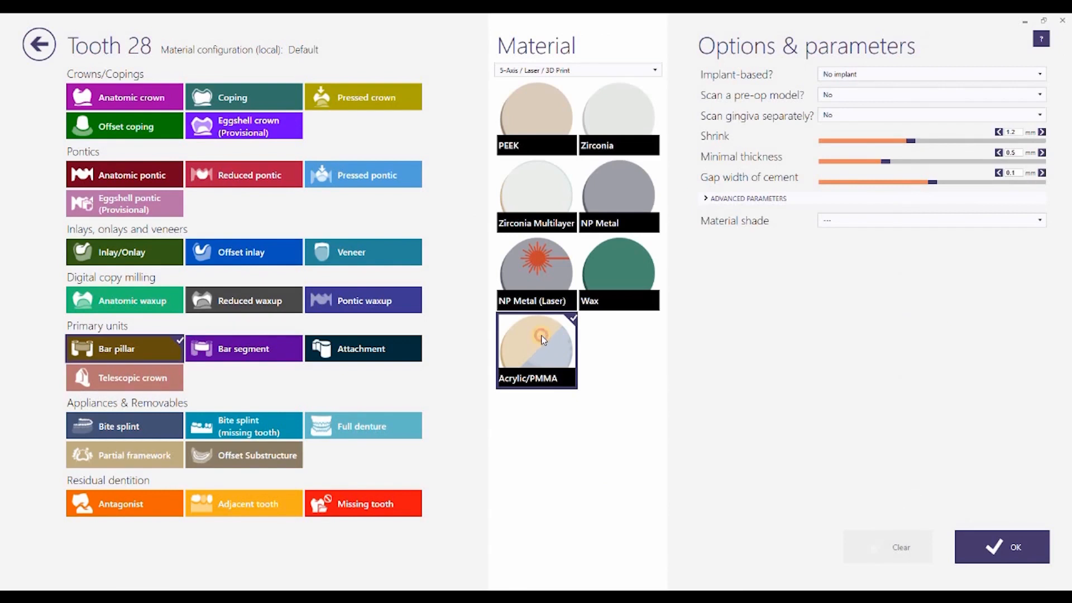
click(851, 75)
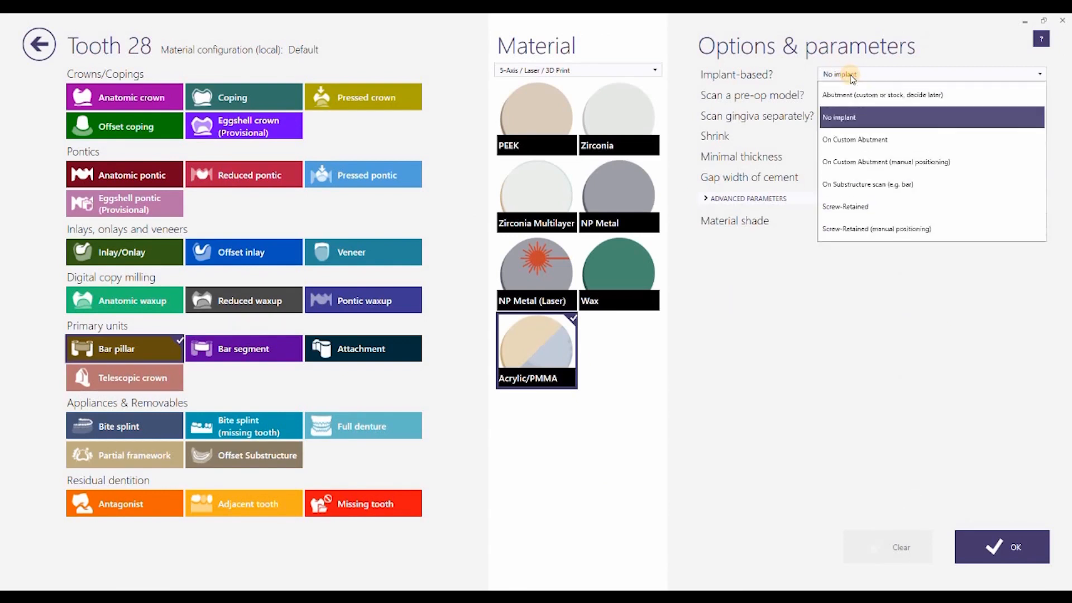
click(852, 208)
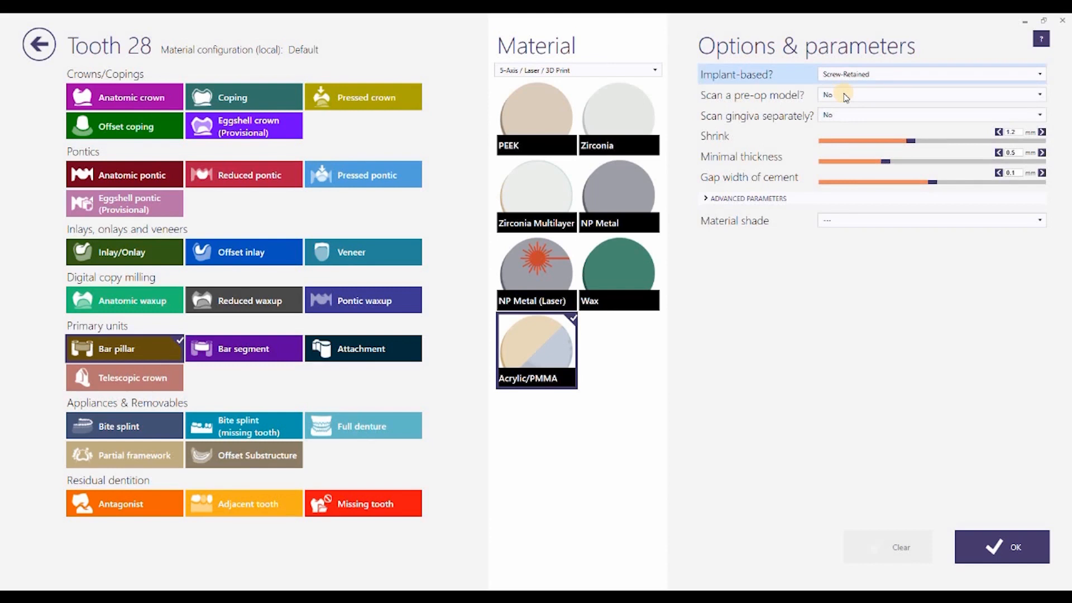
Step: Set the pre-op model scan to Yes for tooth 28 and accept the bar pillar definition
click(845, 96)
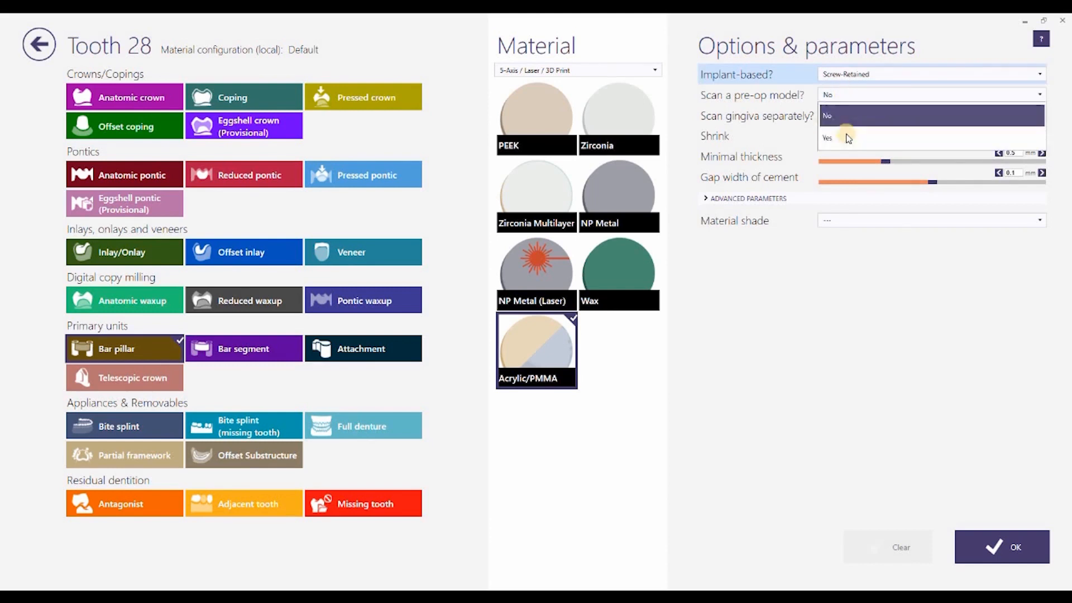
click(846, 137)
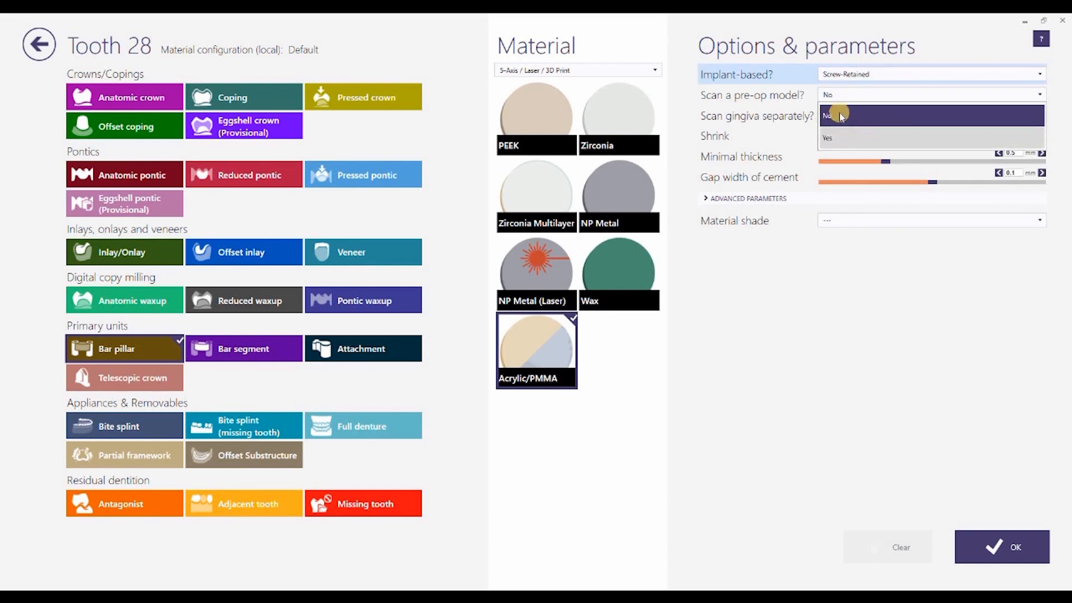
click(839, 117)
click(947, 137)
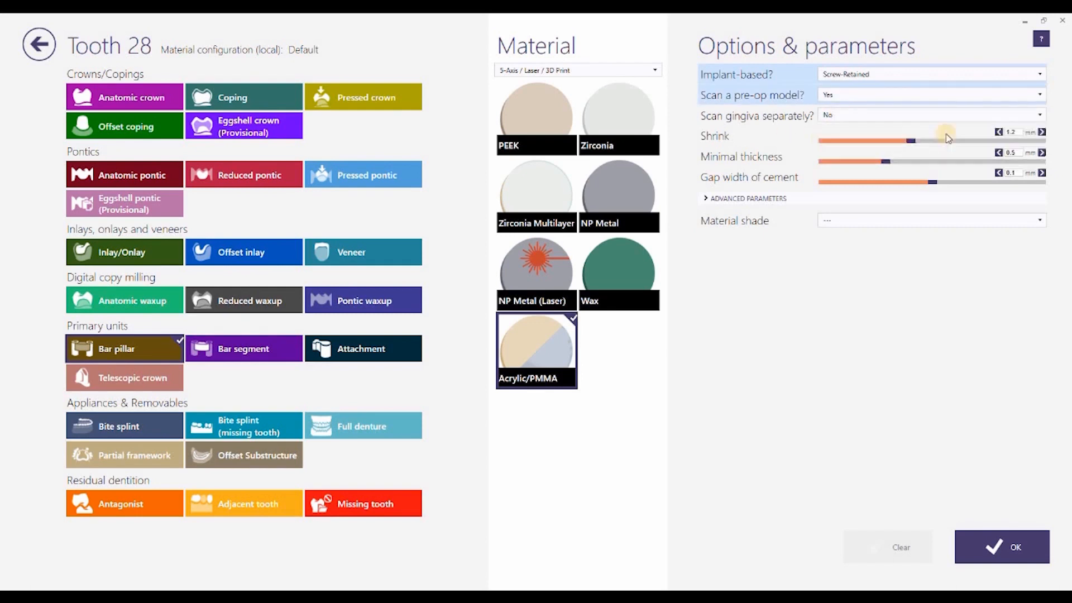
click(999, 545)
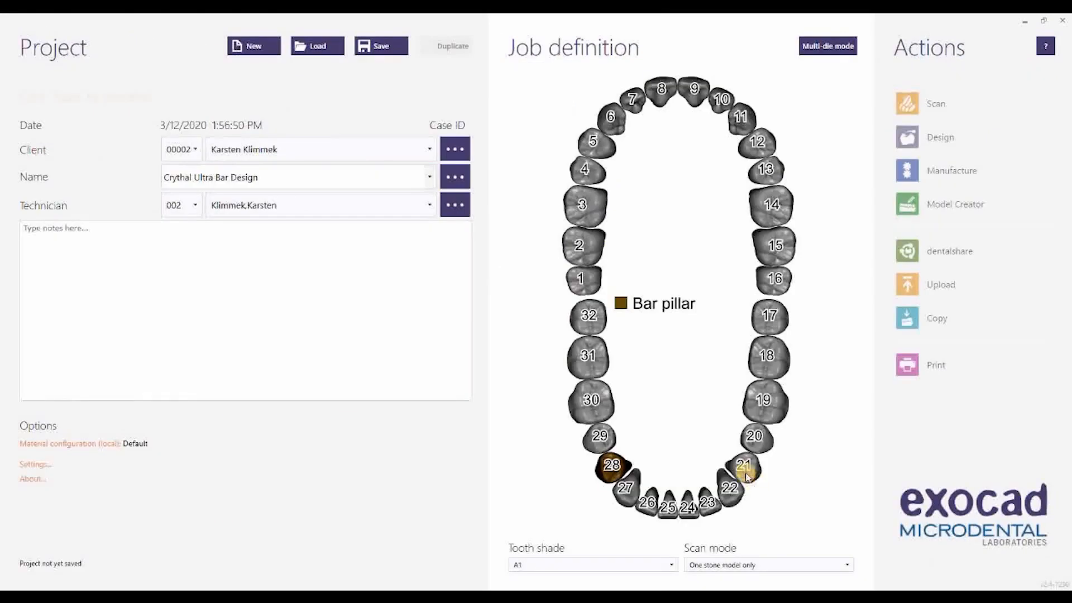
Step: Copy the bar pillar definition from tooth 28 to teeth 21, 23 and 26
click(744, 470)
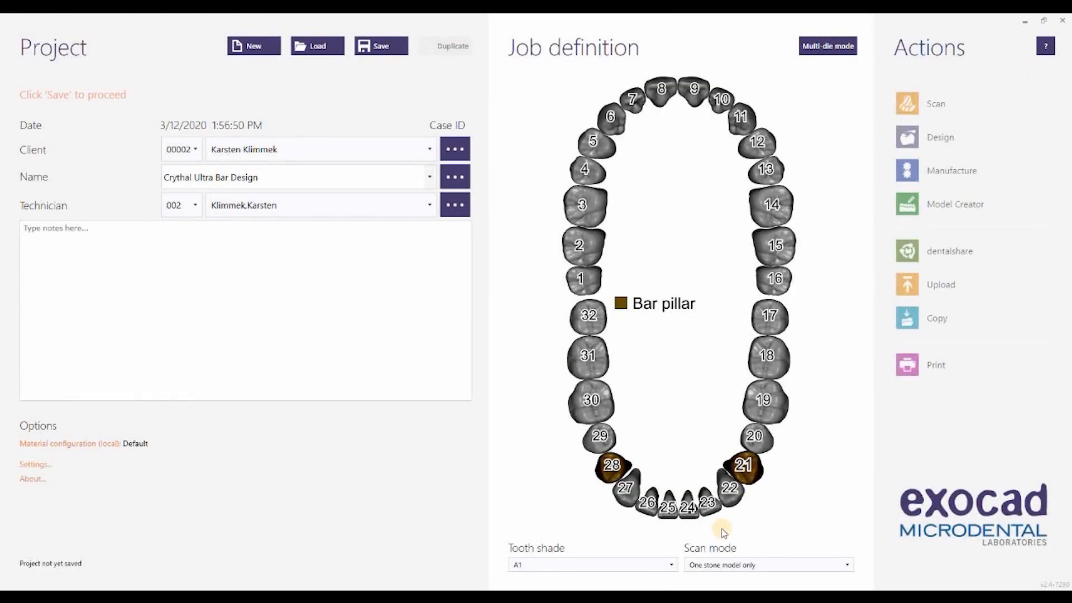
click(709, 509)
click(643, 509)
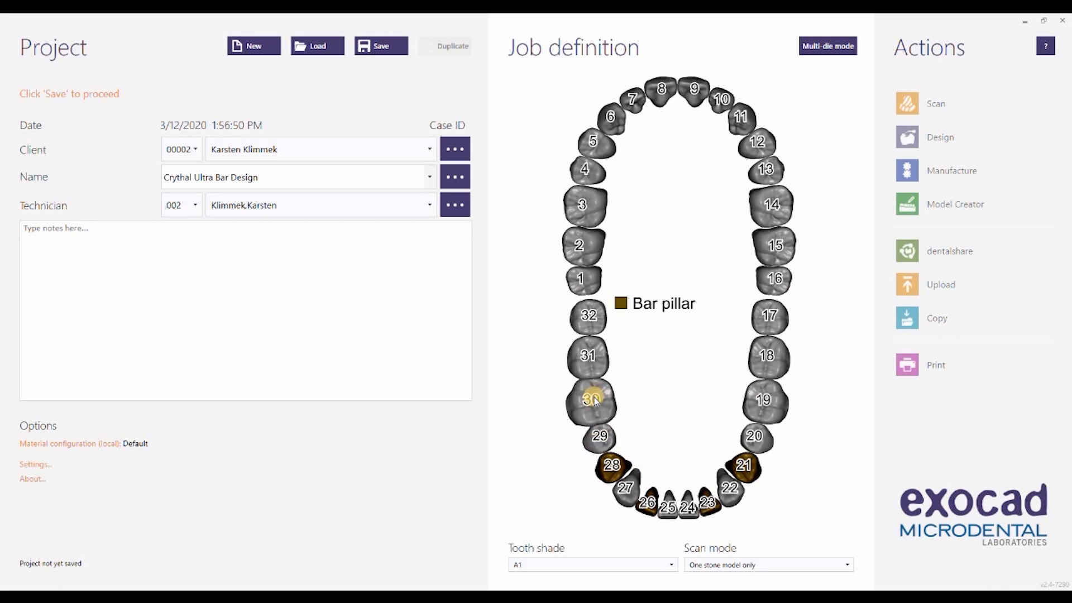
Step: Define tooth 30 as an Acrylic/PMMA bar segment with the pre-op model scan set to Yes
click(602, 414)
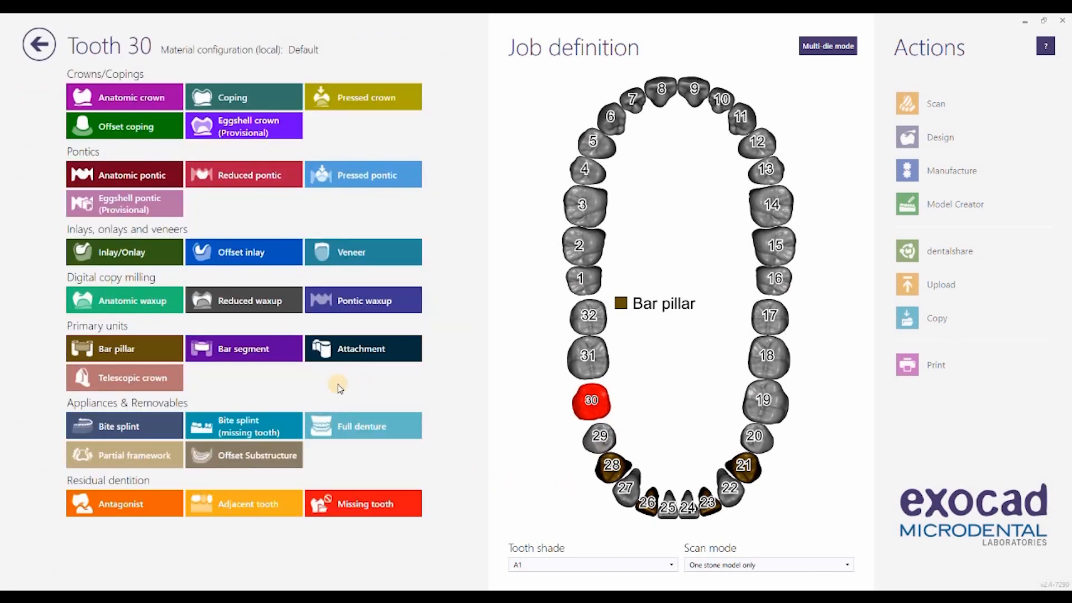
click(235, 351)
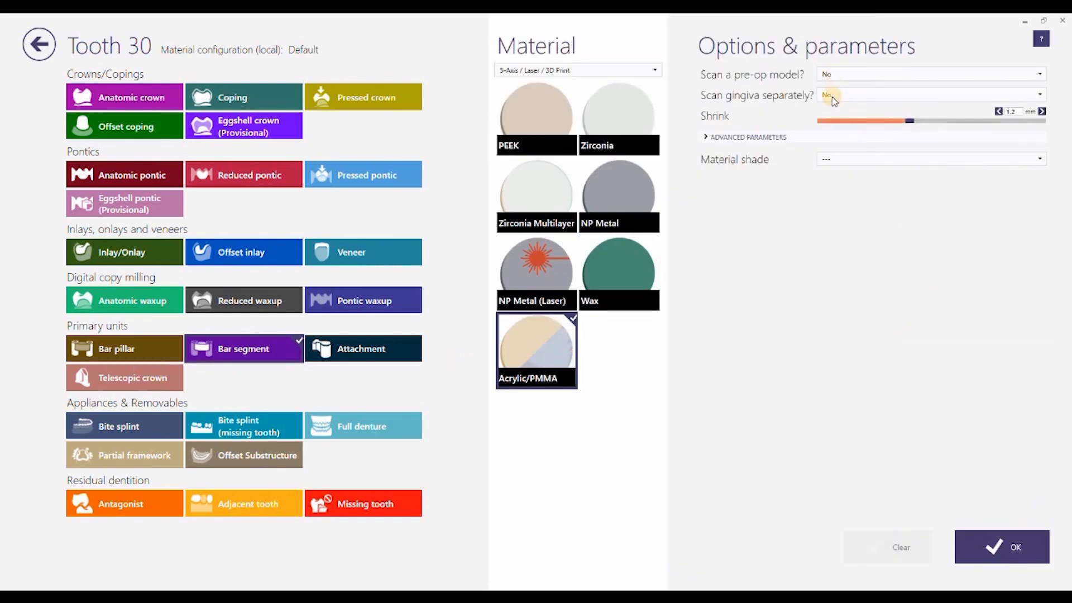
click(831, 82)
click(829, 116)
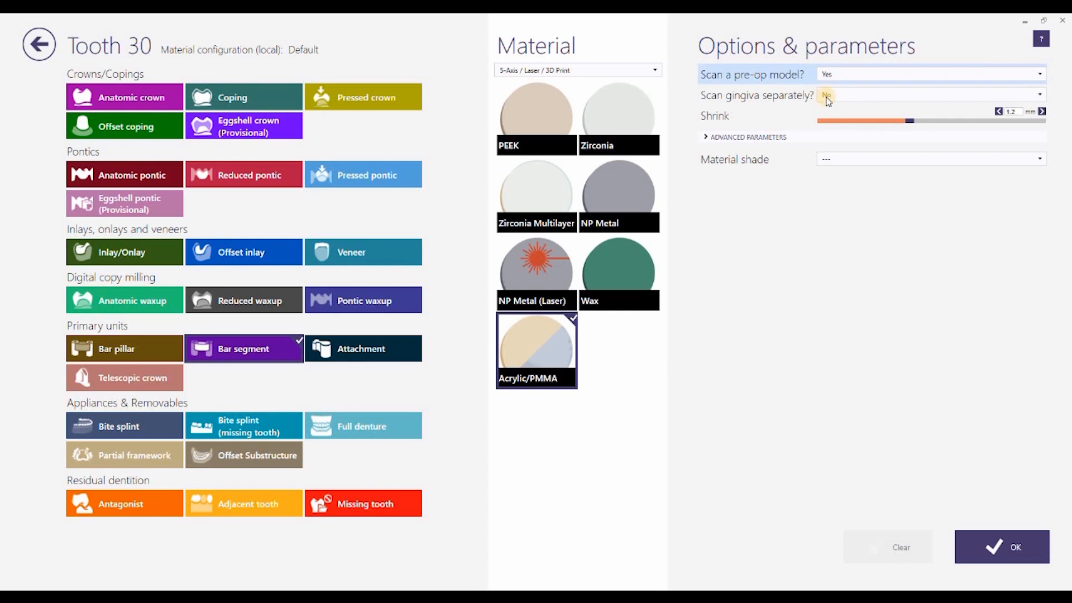
click(1000, 540)
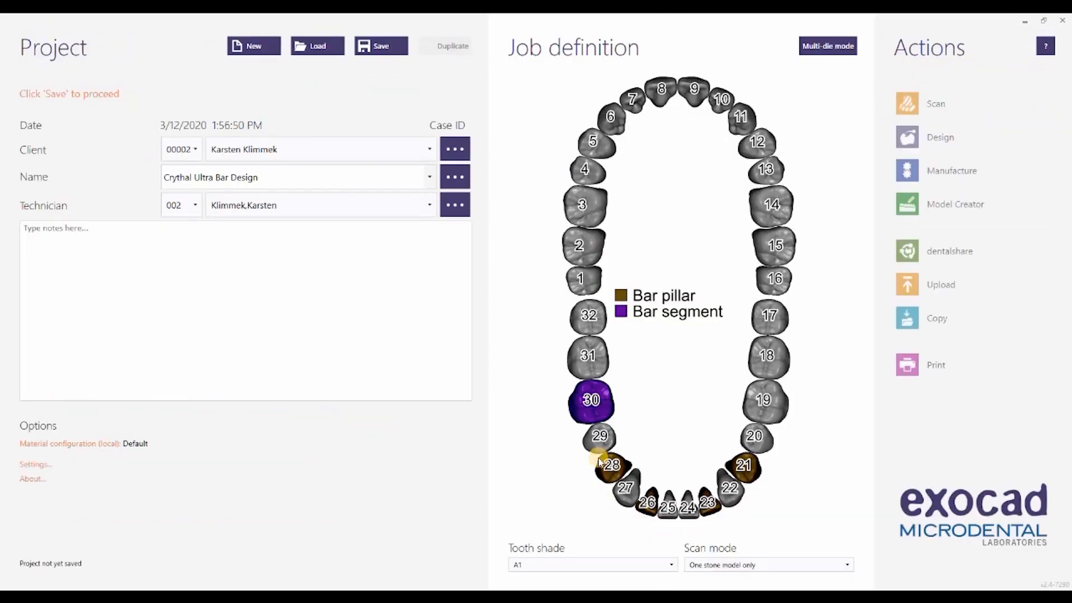
Step: Copy the bar segment definition to teeth 29, 27, 25, 24, 22, 20 and 19
click(598, 438)
click(625, 487)
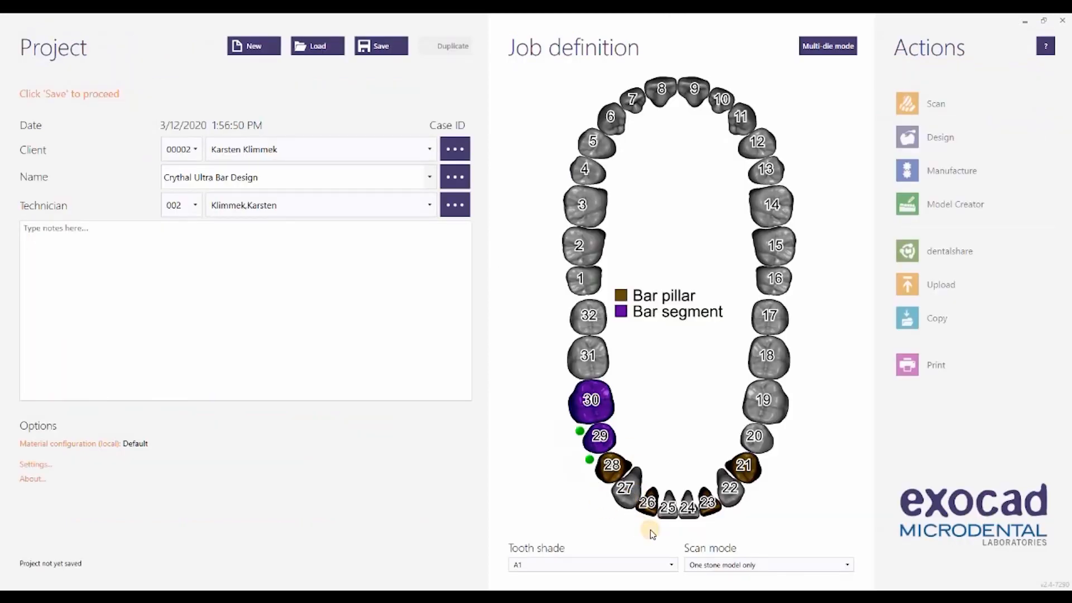
click(668, 508)
click(688, 507)
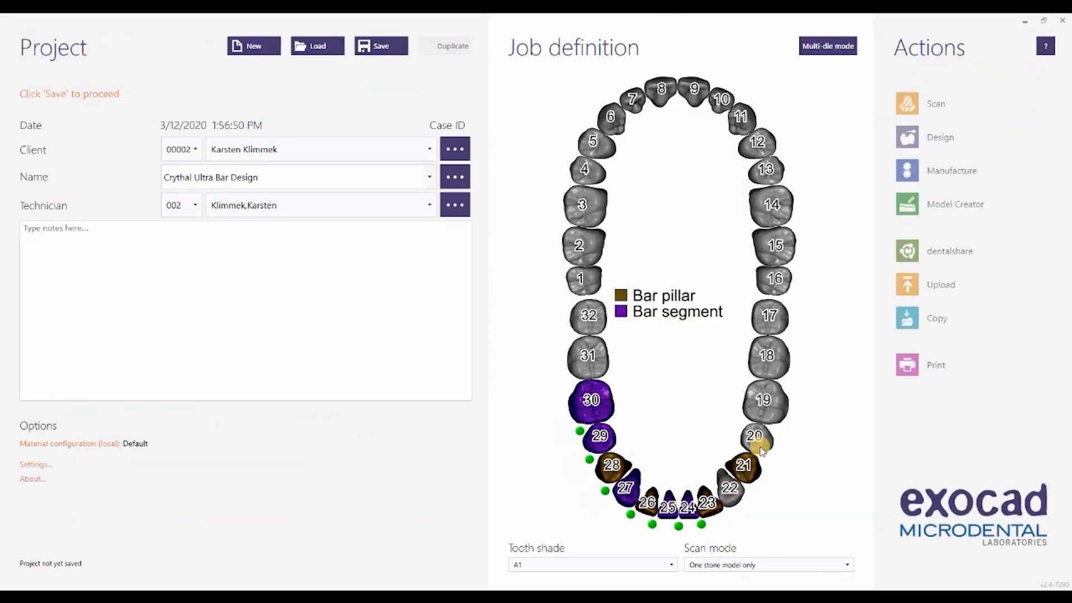
click(729, 487)
click(779, 406)
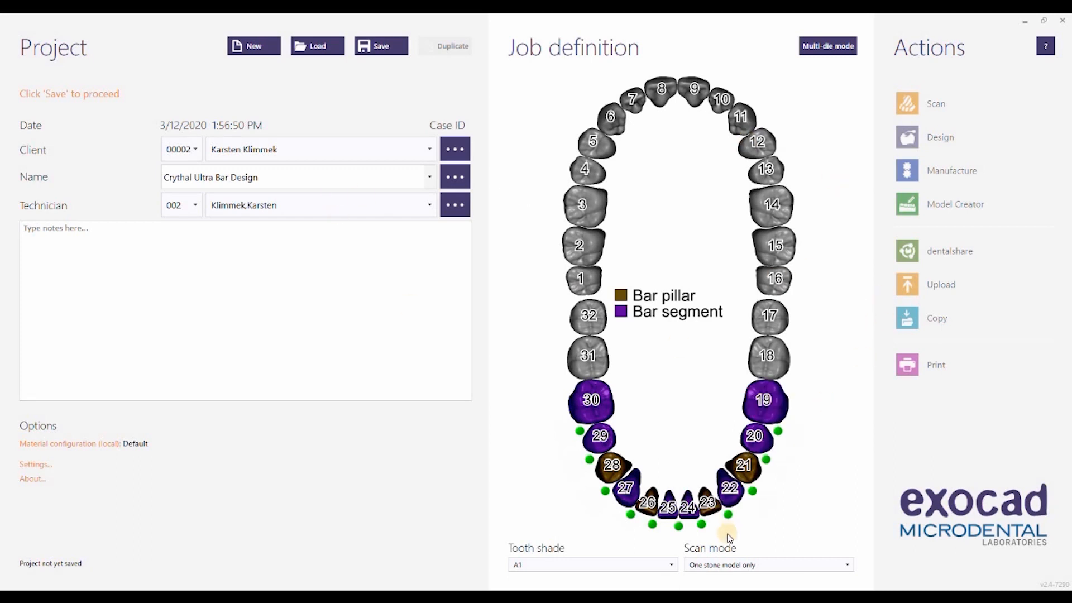
Step: Define upper teeth 3 through 14 as healthy antagonists
click(749, 565)
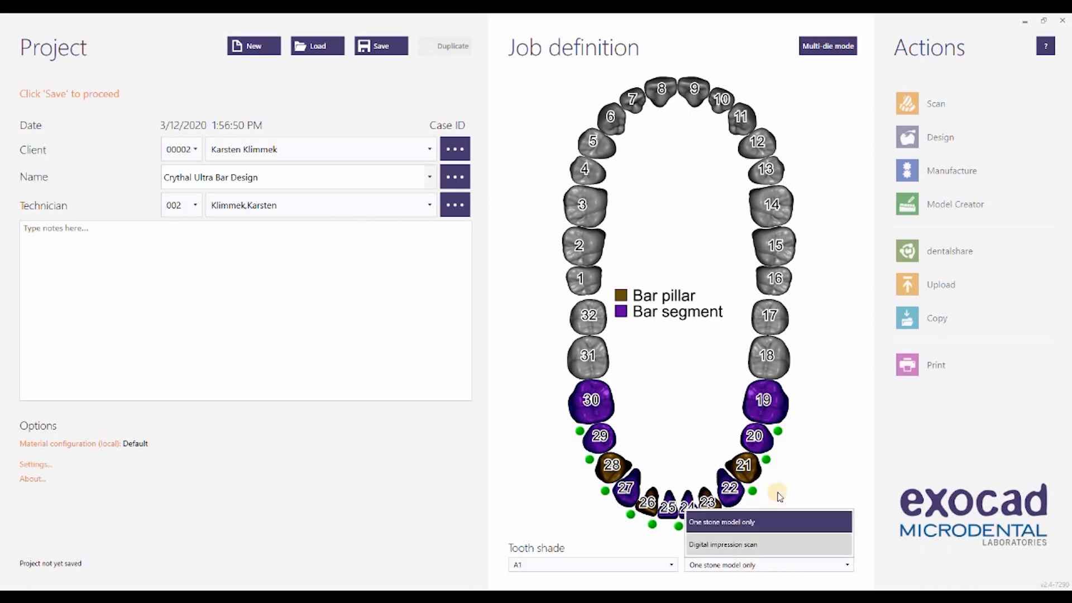
click(666, 162)
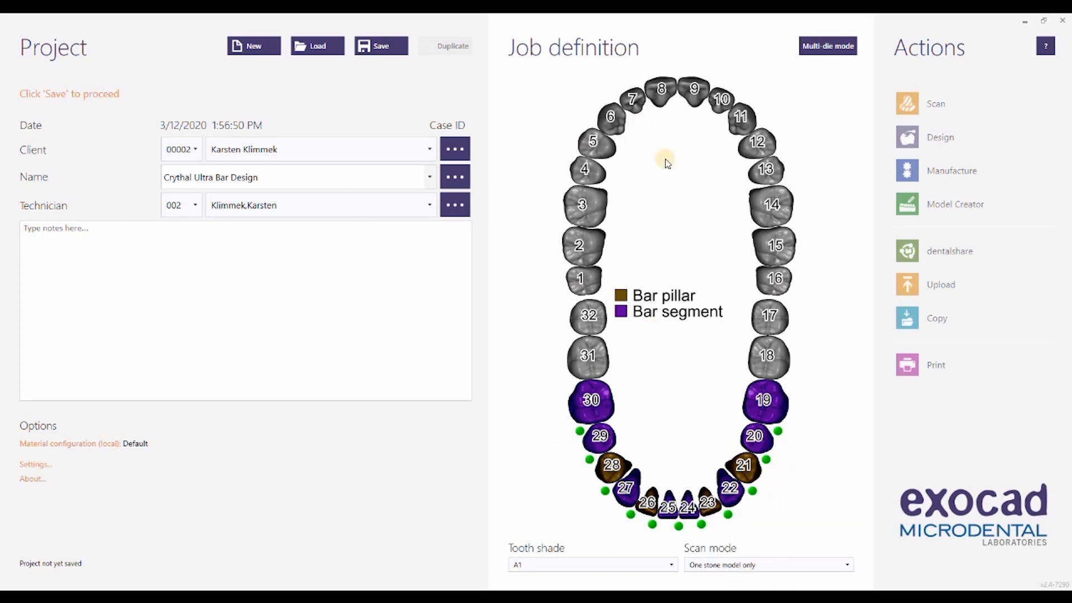
click(584, 204)
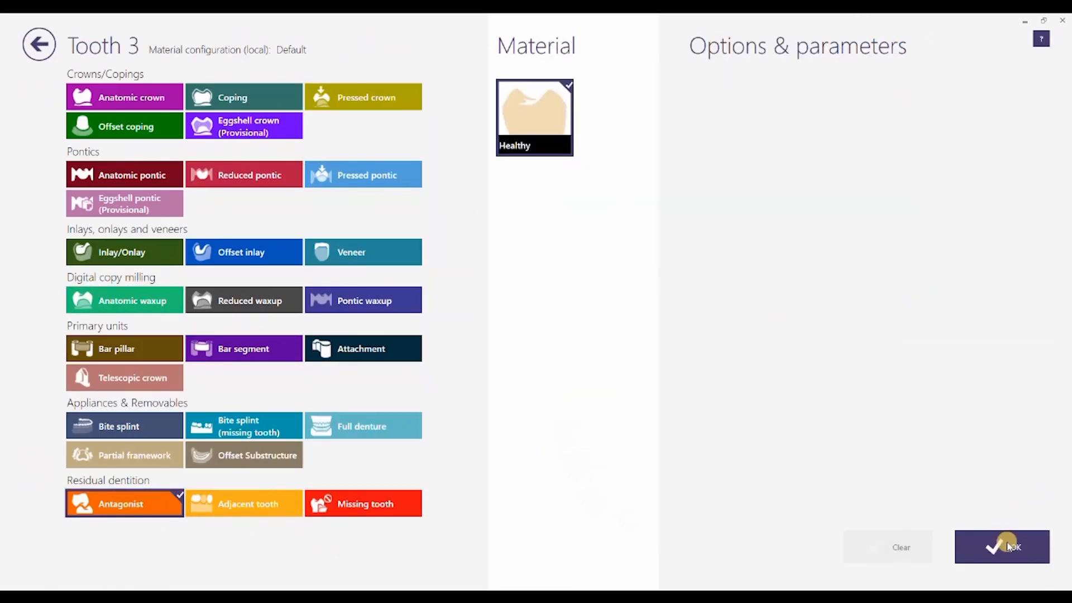
click(994, 545)
click(755, 215)
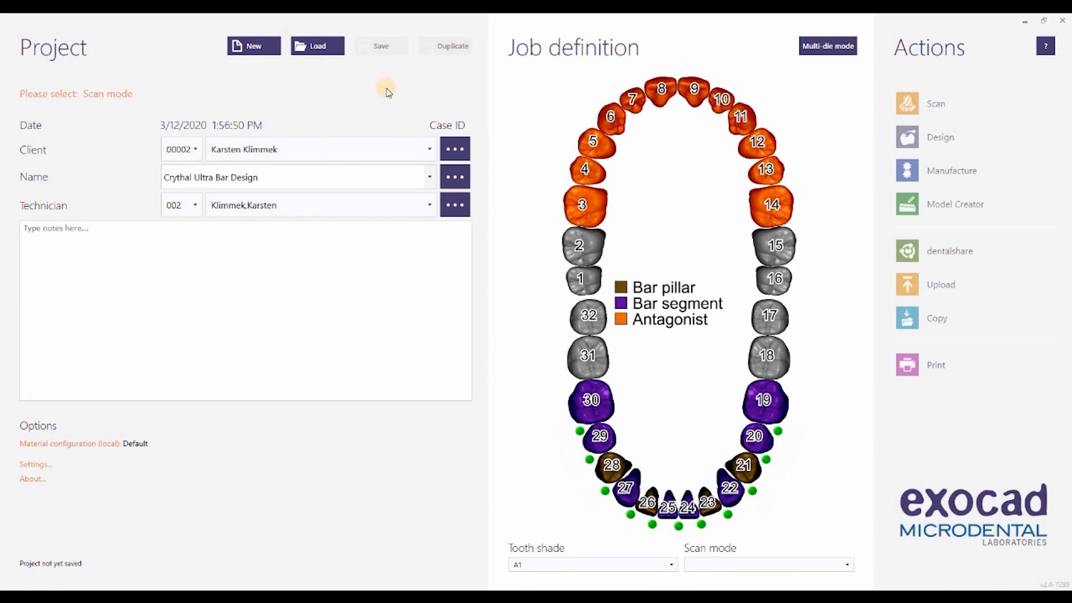
Step: Set the scan mode to Two stone models in articulator A and save the project
click(751, 565)
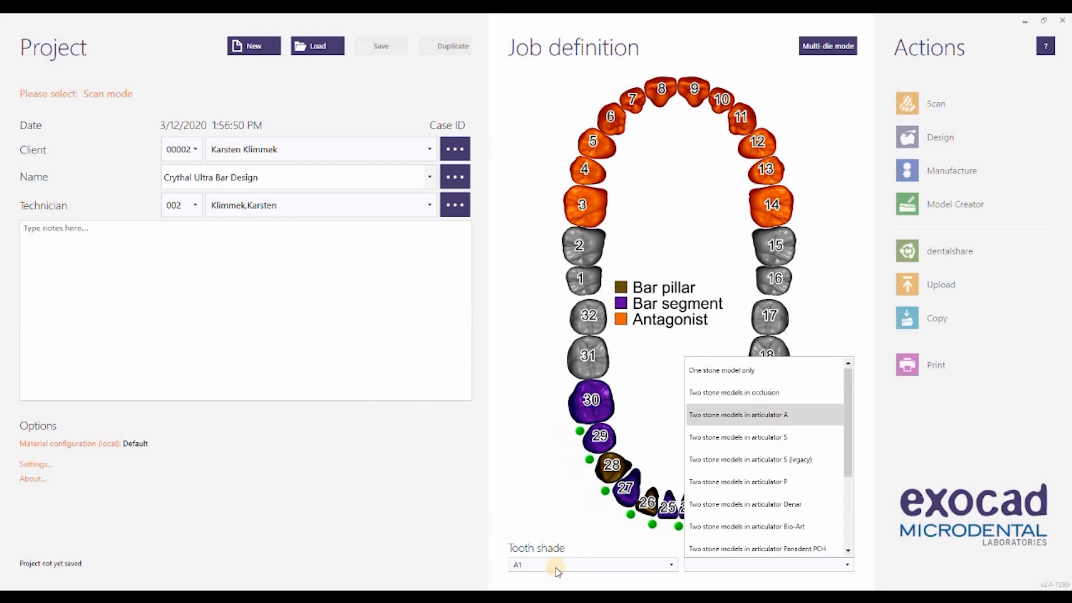
click(770, 414)
click(748, 566)
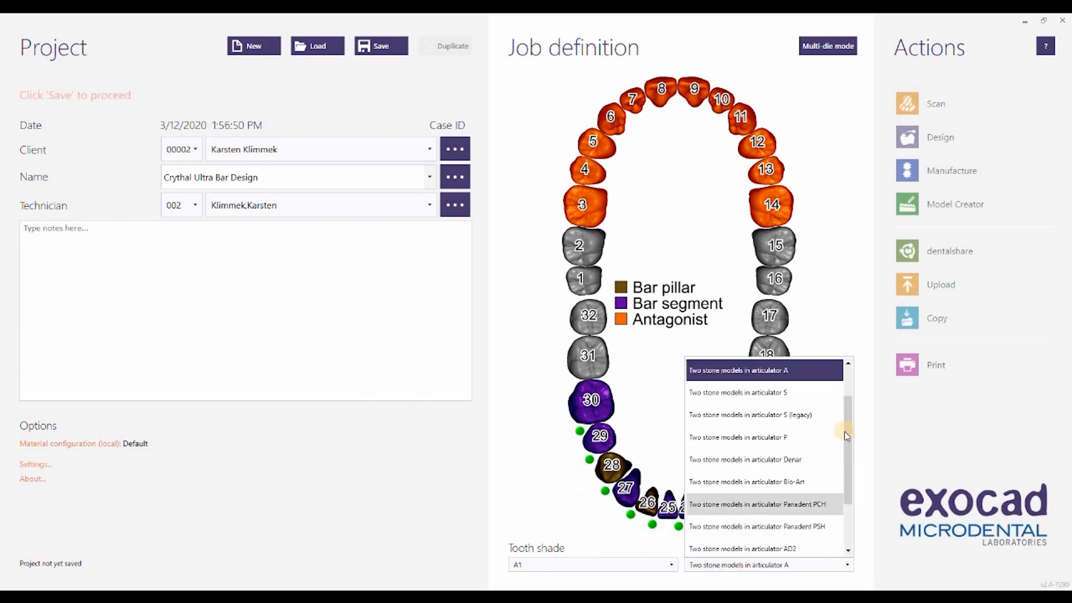
scroll(781, 402, up, 1)
click(771, 415)
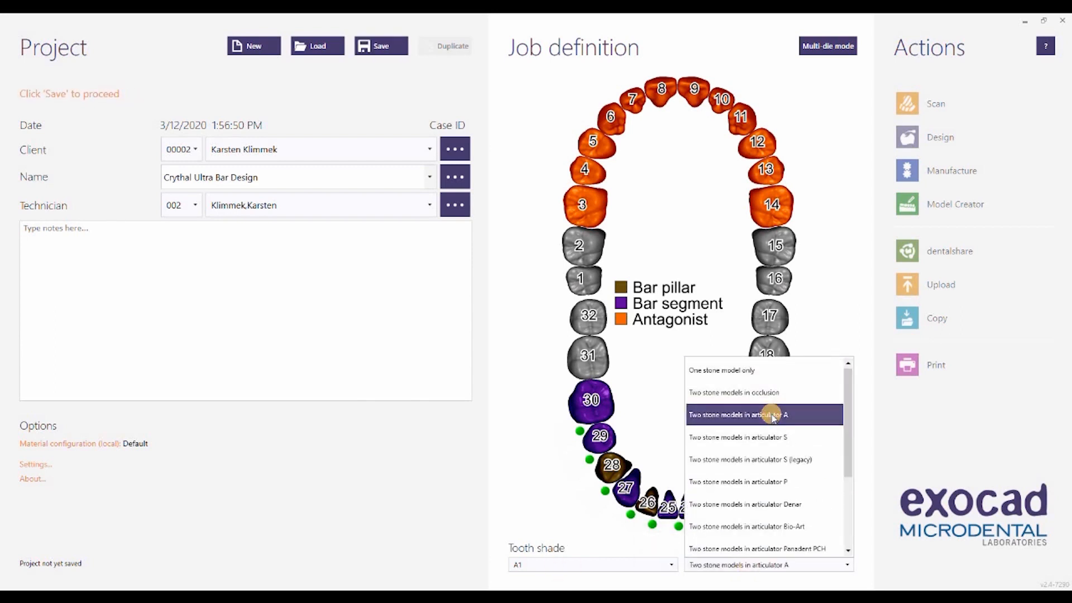
click(386, 46)
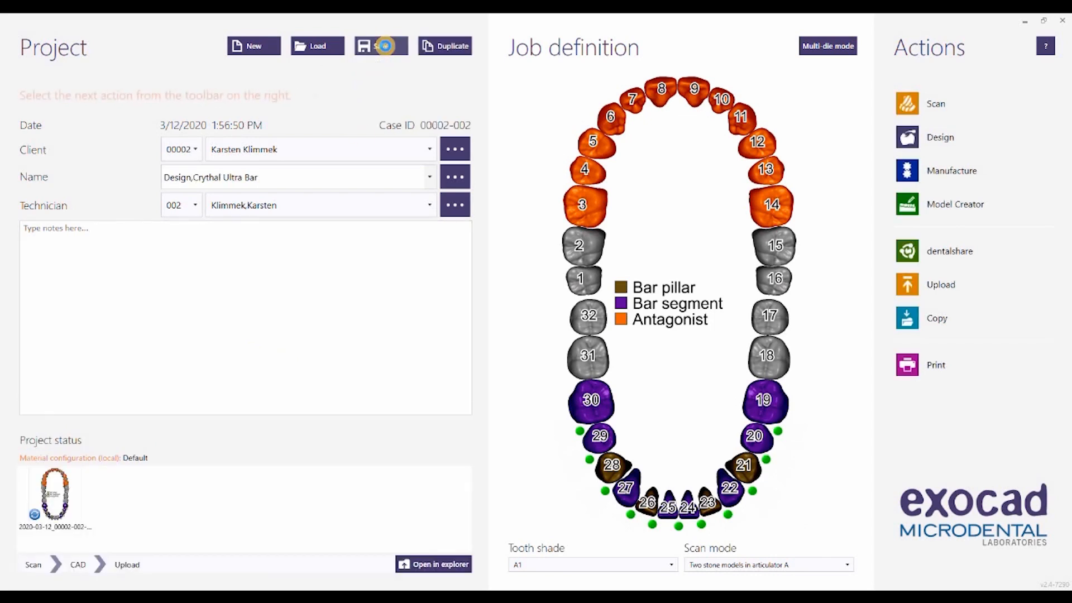
Step: Start the CAD design and load PreparationScan.dcm from Case 2's Lower folder as the lower jaw scan
click(936, 139)
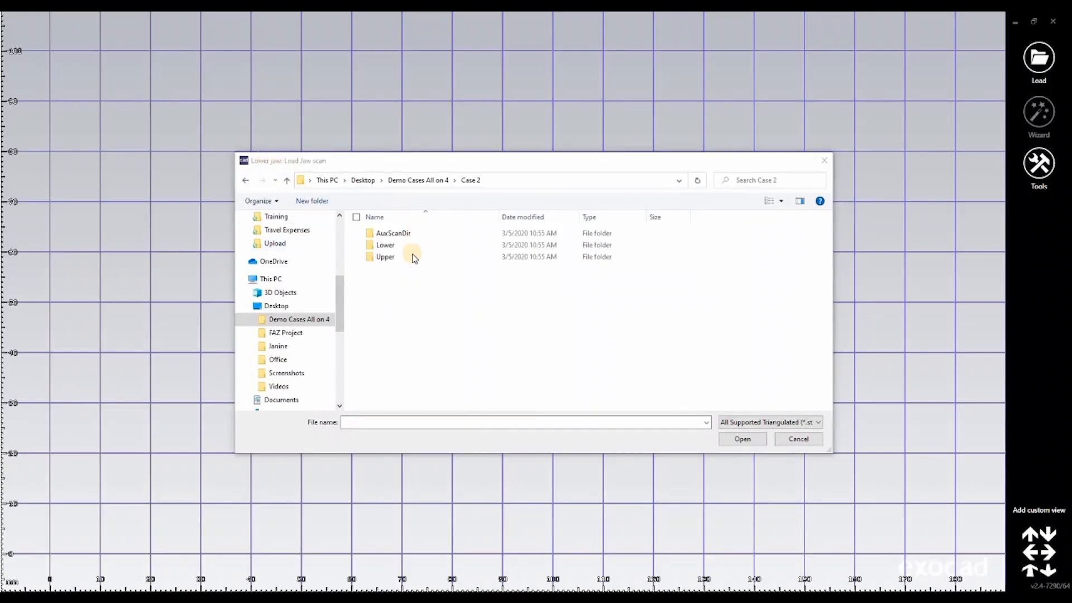
click(385, 245)
double_click(422, 244)
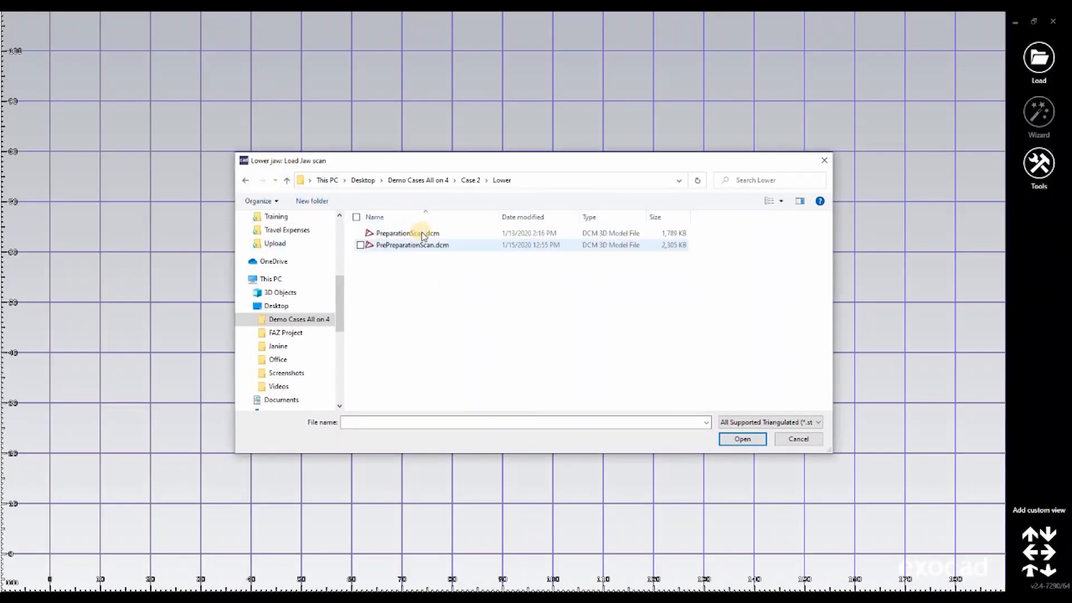
double_click(423, 233)
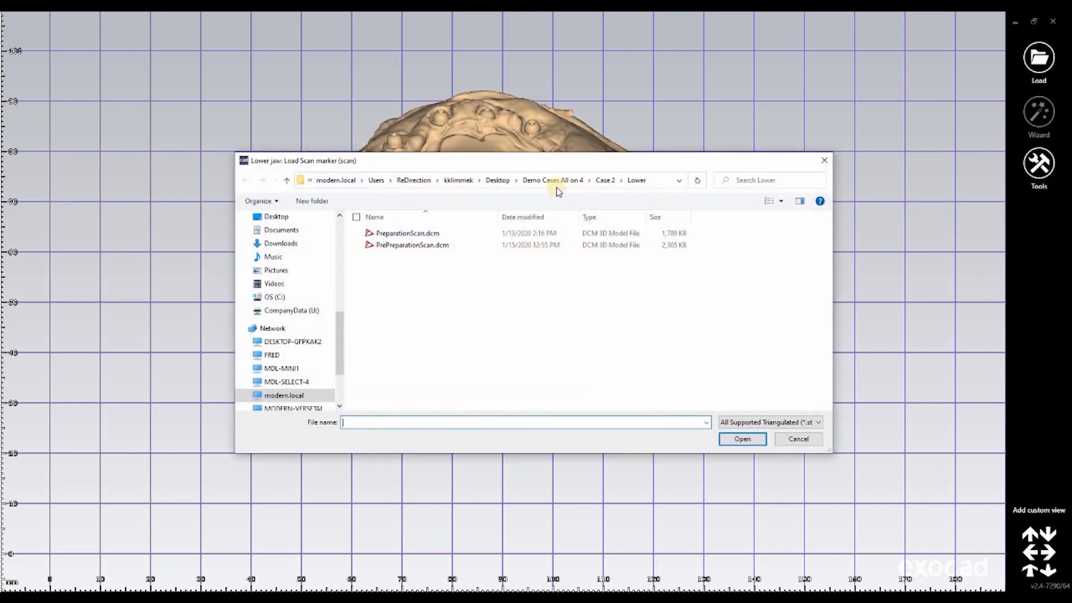
Step: Load SID.LowerAbutmentArch.DCM from AuxScanDir as the lower scan marker and PrePreparationScan.dcm from the Lower folder as the pre-op scan
click(610, 180)
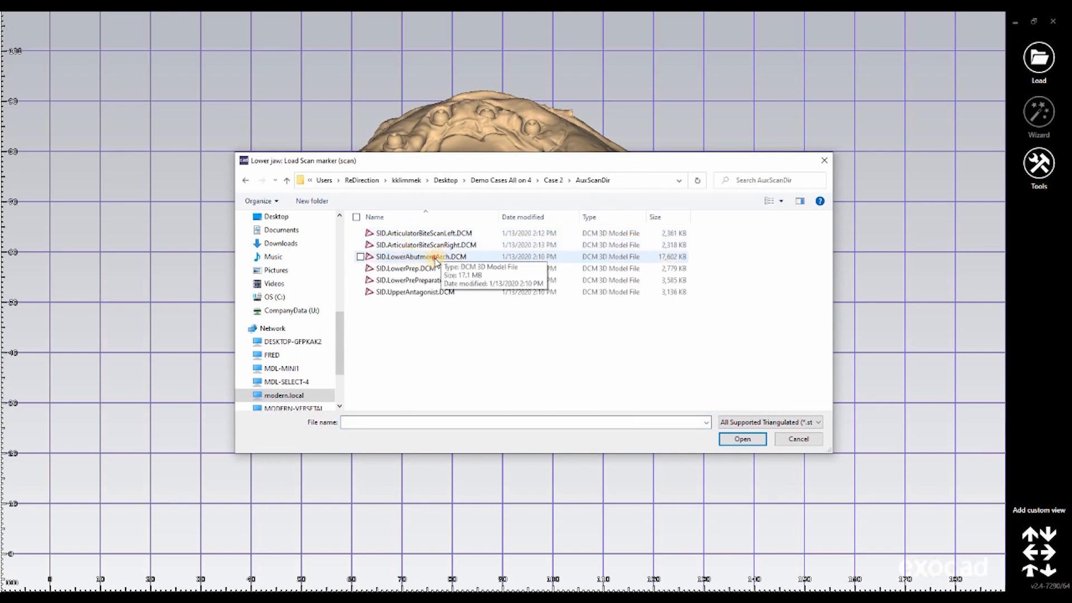
double_click(433, 257)
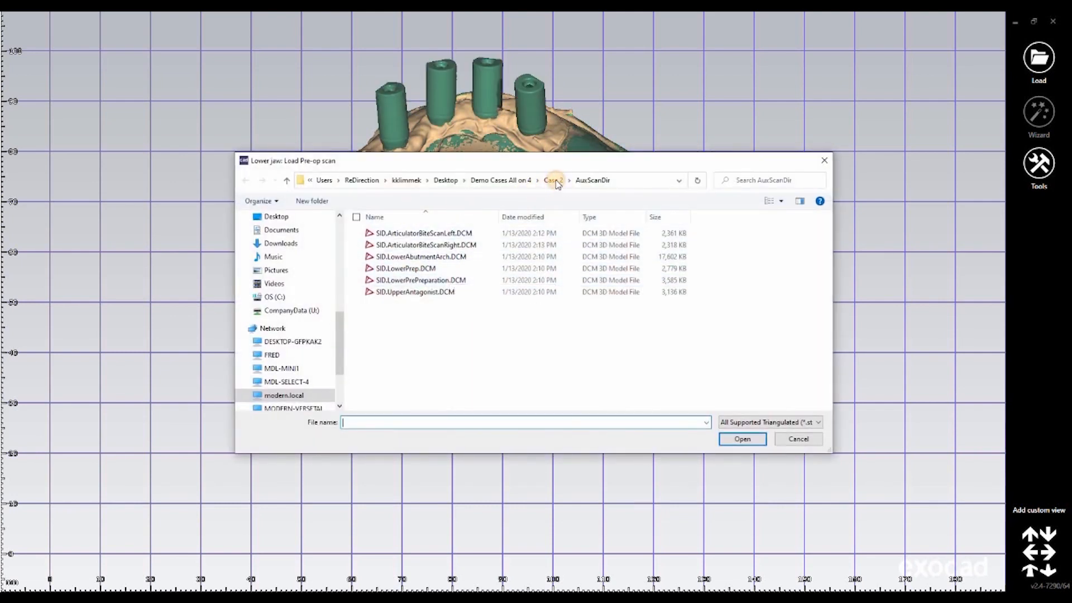
click(553, 180)
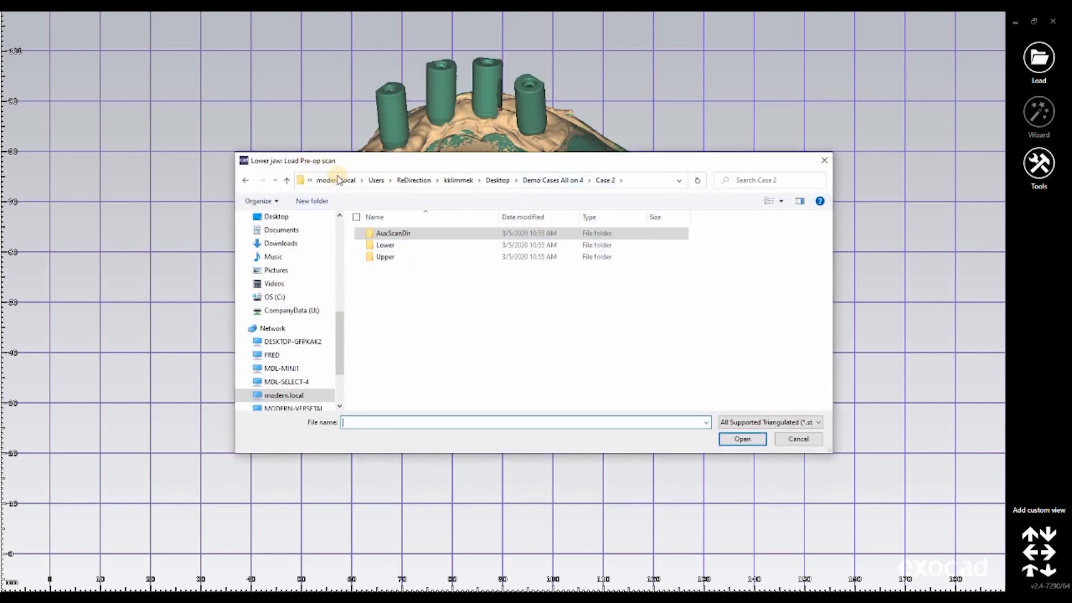
double_click(399, 247)
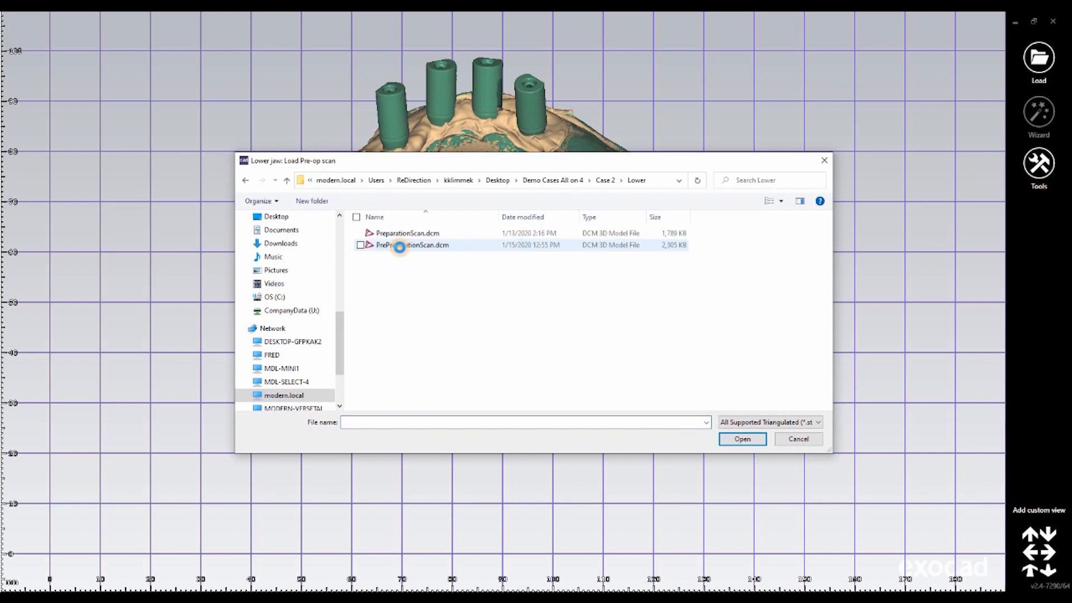
double_click(400, 247)
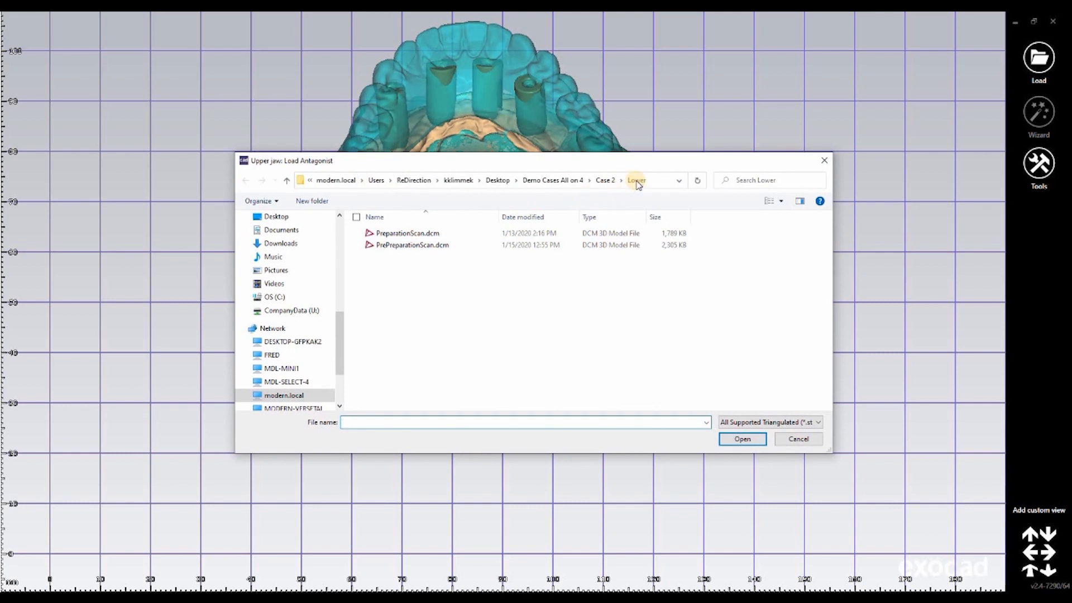
Step: Load the upper jaw antagonist scan from Case 2's Upper folder
click(606, 181)
double_click(400, 255)
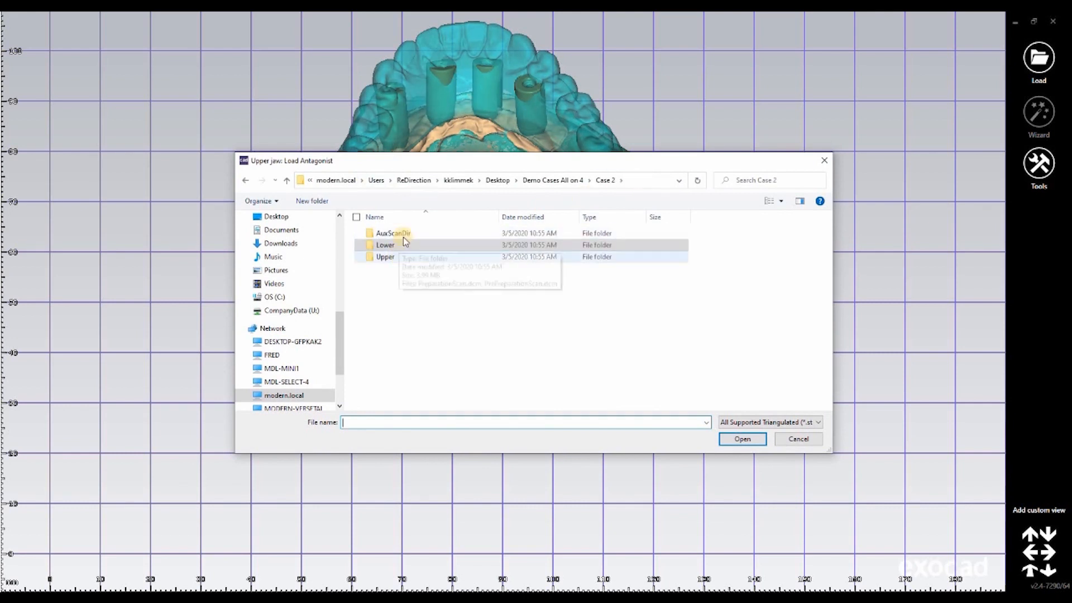
double_click(404, 233)
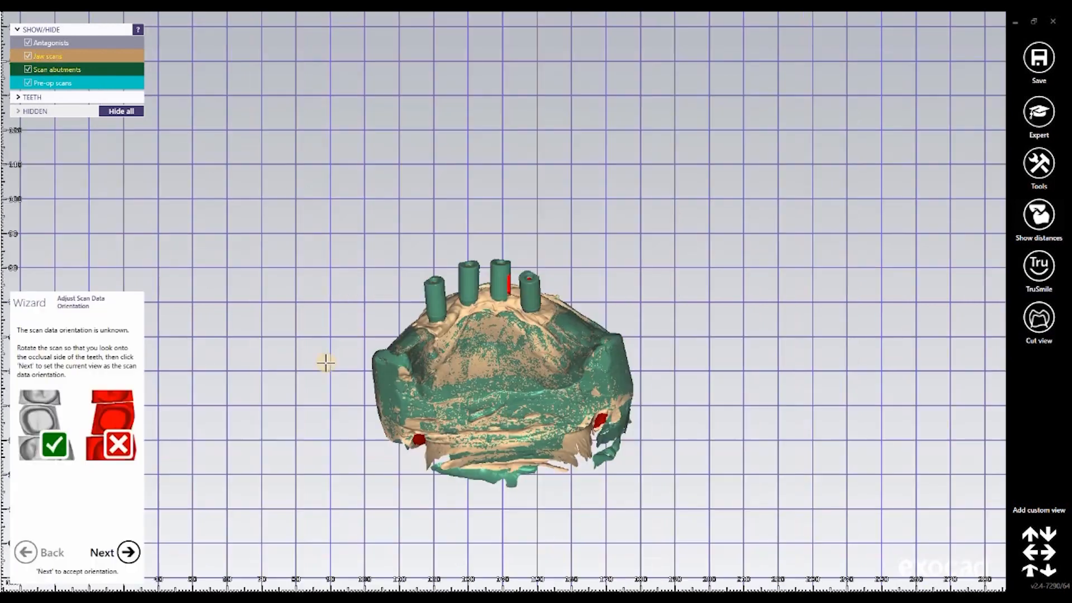
Step: Set the occlusal view as the scan data orientation and advance past pre-op scan correction and virtual articulation to implant detection
right_drag(523, 296, 523, 296)
click(128, 552)
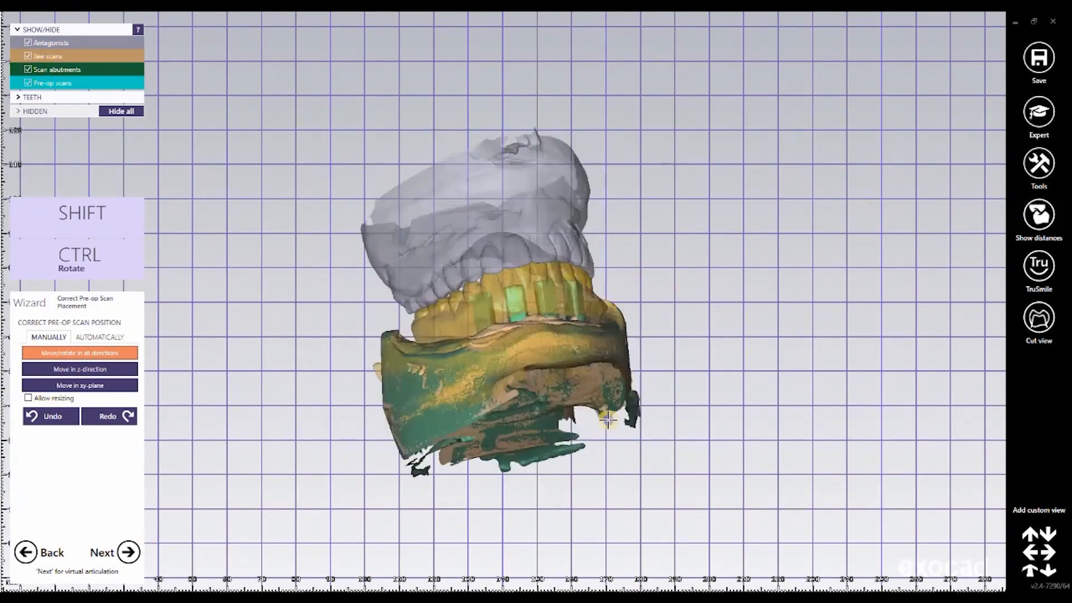
click(129, 551)
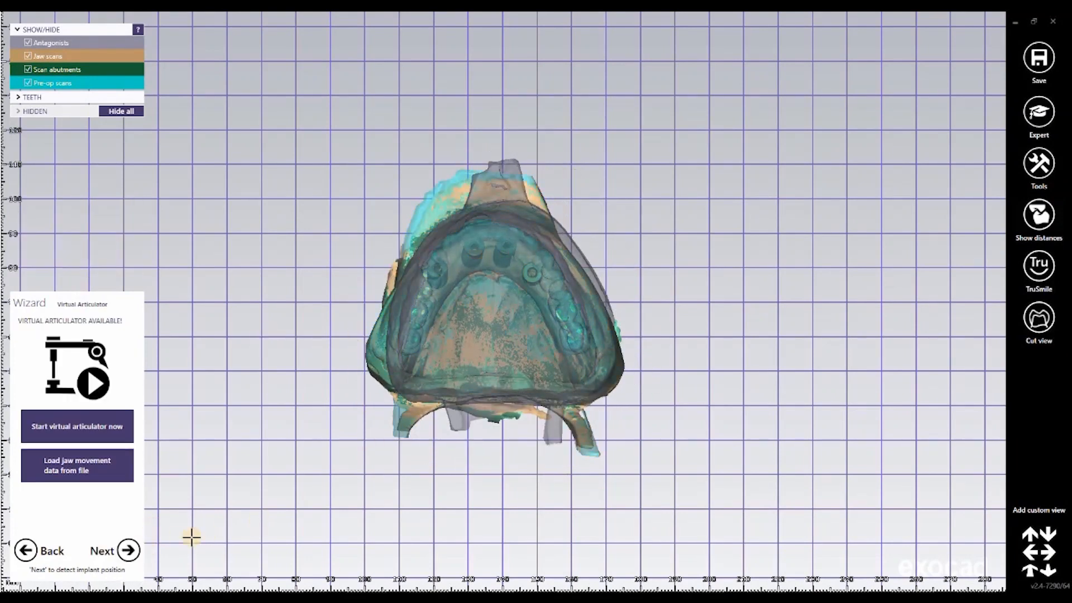
click(128, 551)
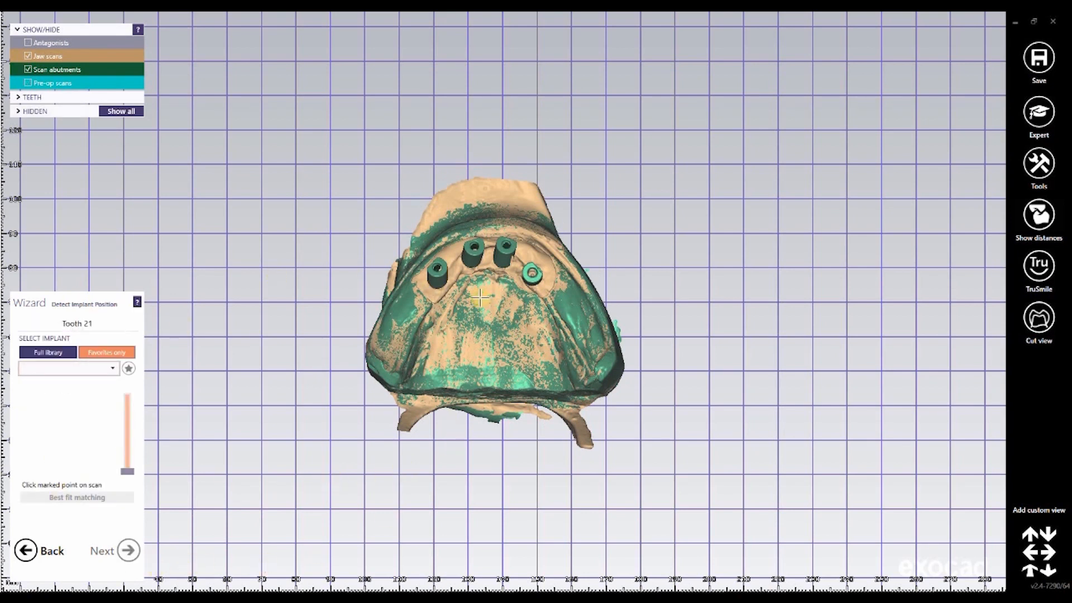
Step: Select the BHS30 - 4100 NB MU implant, RP, Ti Base NE Free Angulation for tooth 21 from the favorites
right_drag(462, 315, 553, 347)
scroll(537, 357, up, 1)
scroll(536, 357, up, 4)
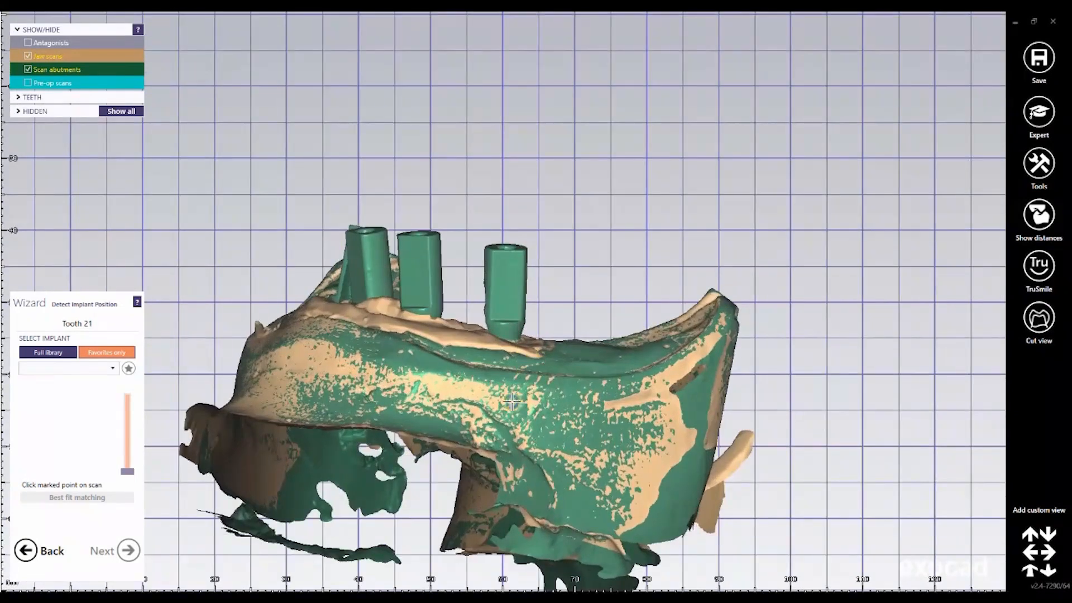
right_drag(513, 400, 577, 321)
middle_drag(532, 336, 597, 264)
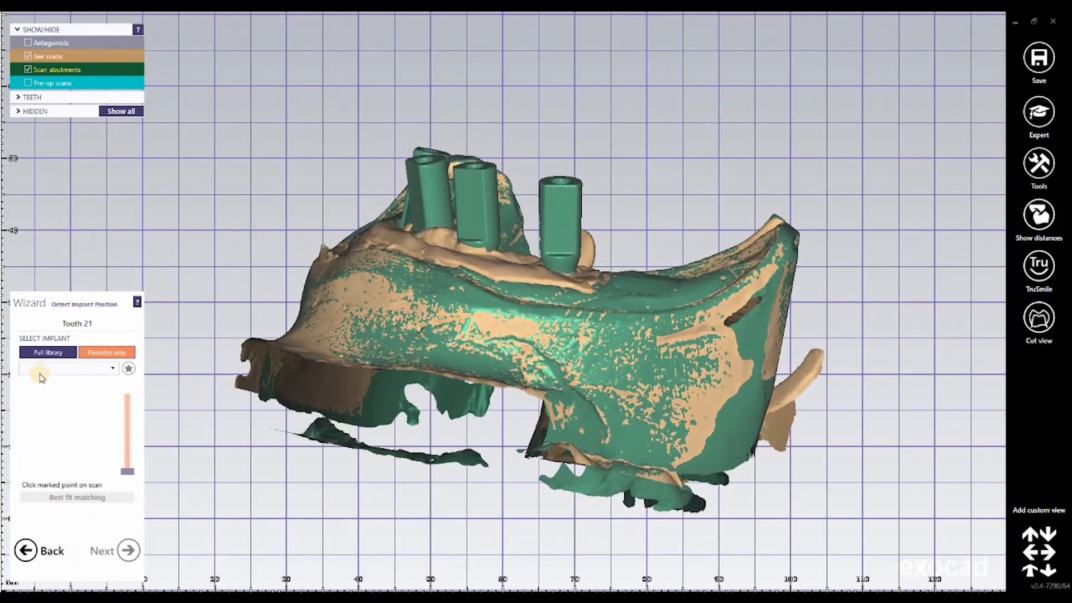
click(114, 369)
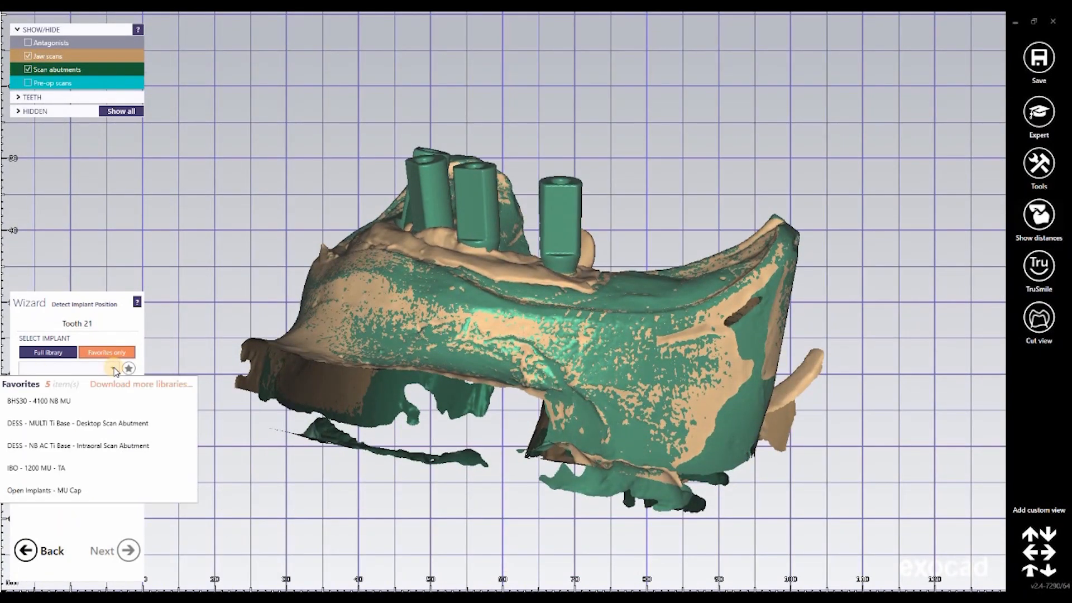
click(80, 404)
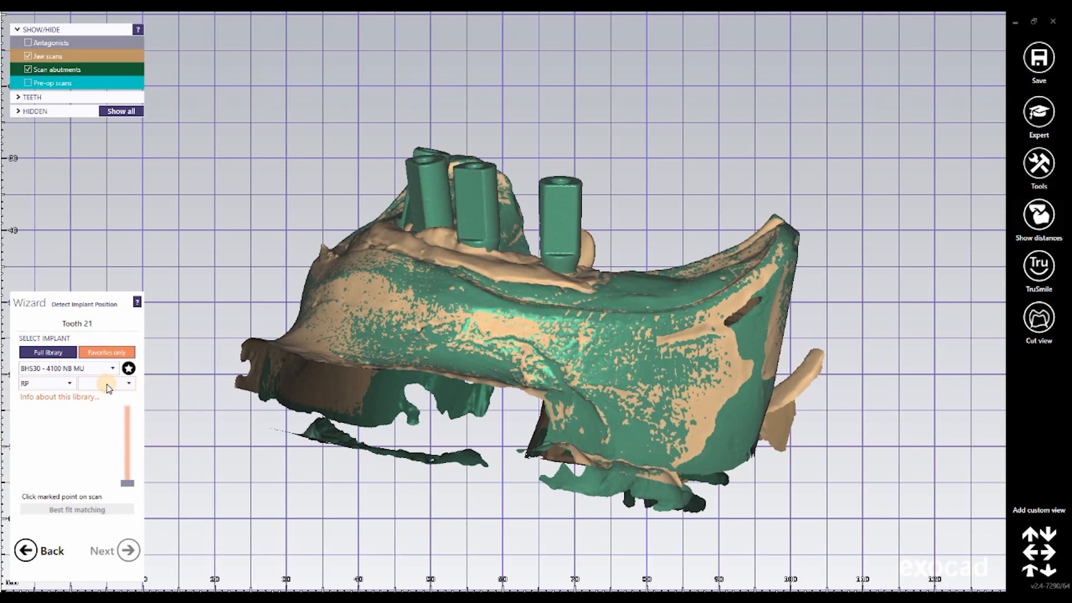
click(106, 384)
drag(132, 442, 135, 478)
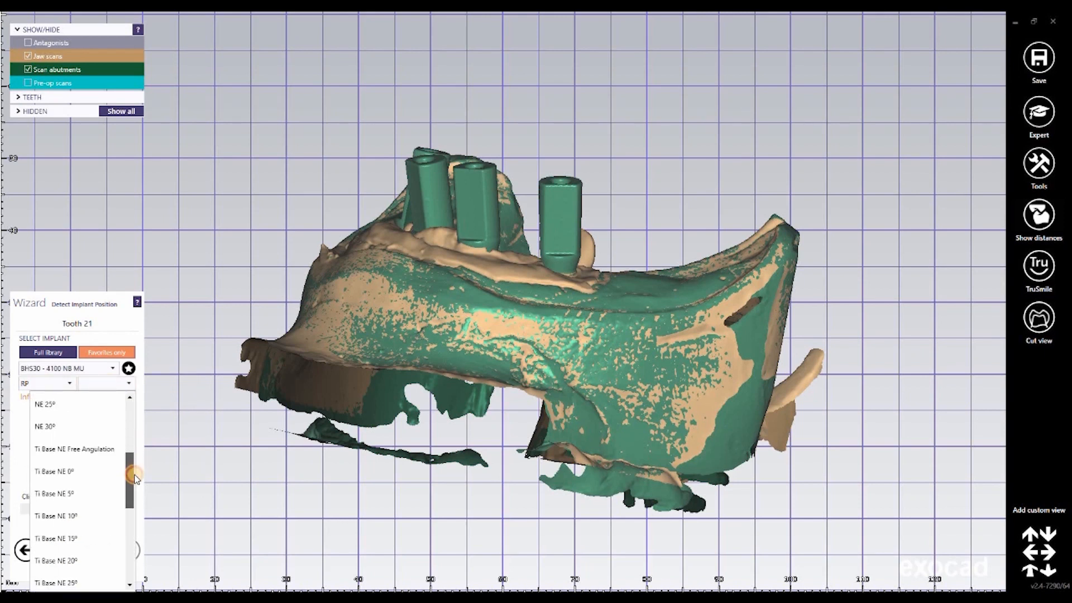
scroll(139, 507, down, 3)
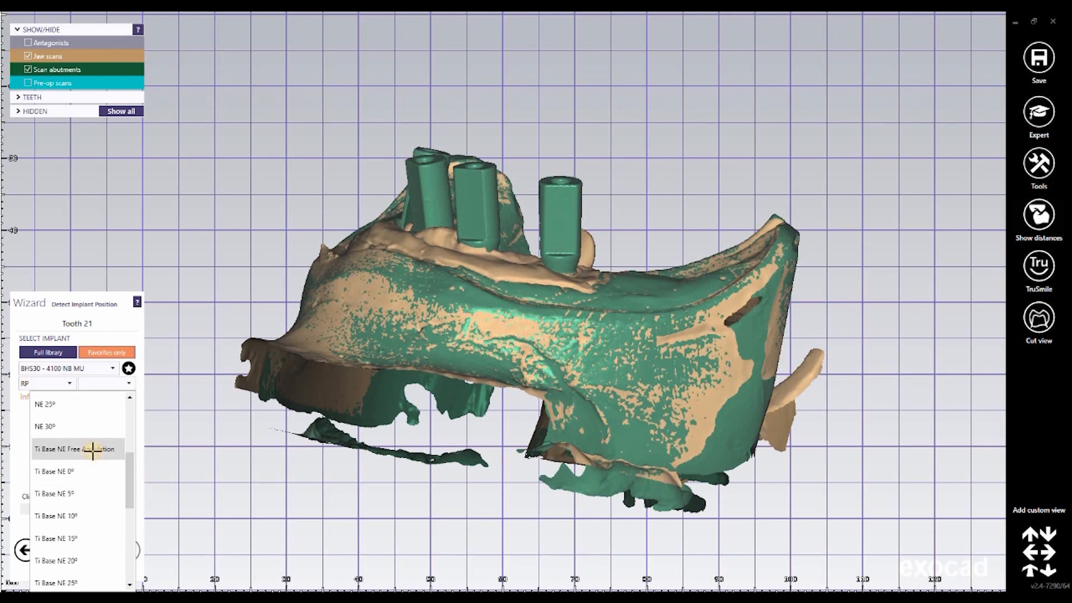
click(115, 349)
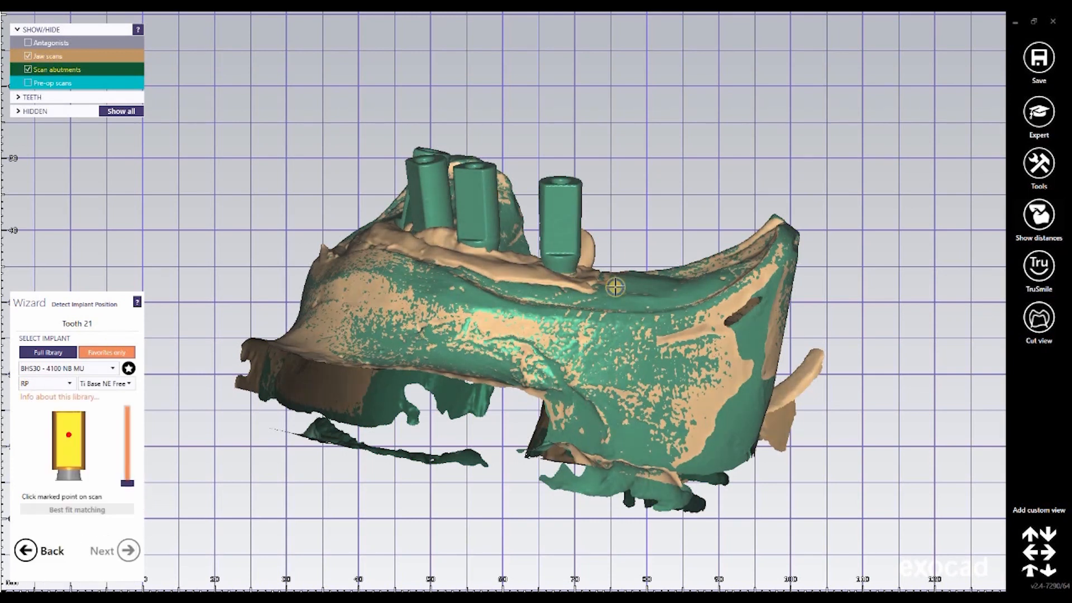
Step: Mark the scan abutments at teeth 21 and 23 to detect their implant positions, and advance to tooth 26
right_drag(579, 204, 558, 192)
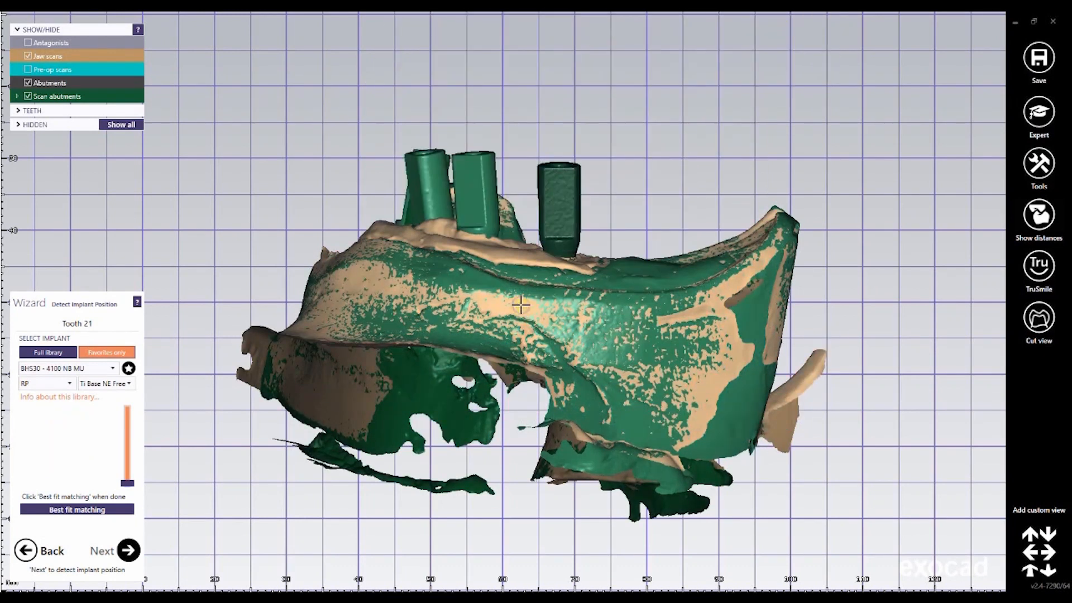
right_drag(543, 189, 609, 184)
click(551, 185)
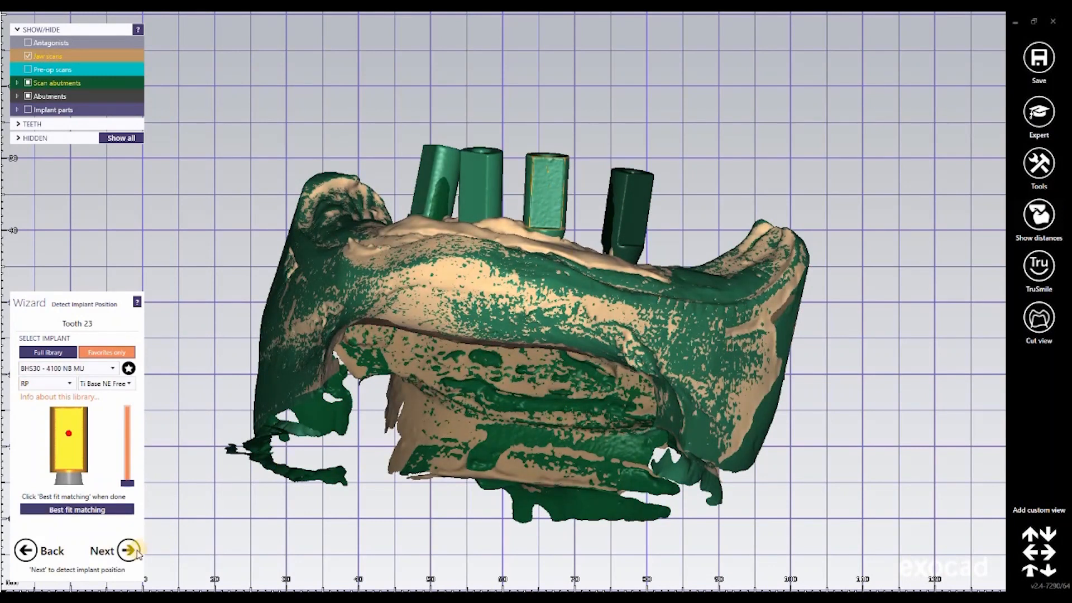
click(129, 551)
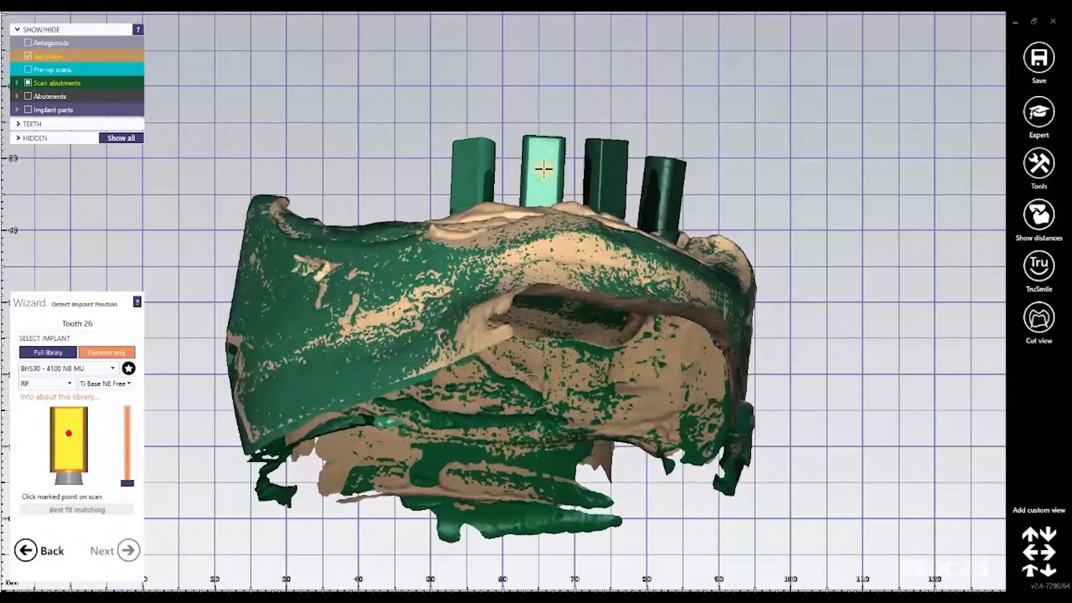
Step: Best-fit match the scan abutments at teeth 26 and 28 and proceed to the emergence profiles
click(98, 508)
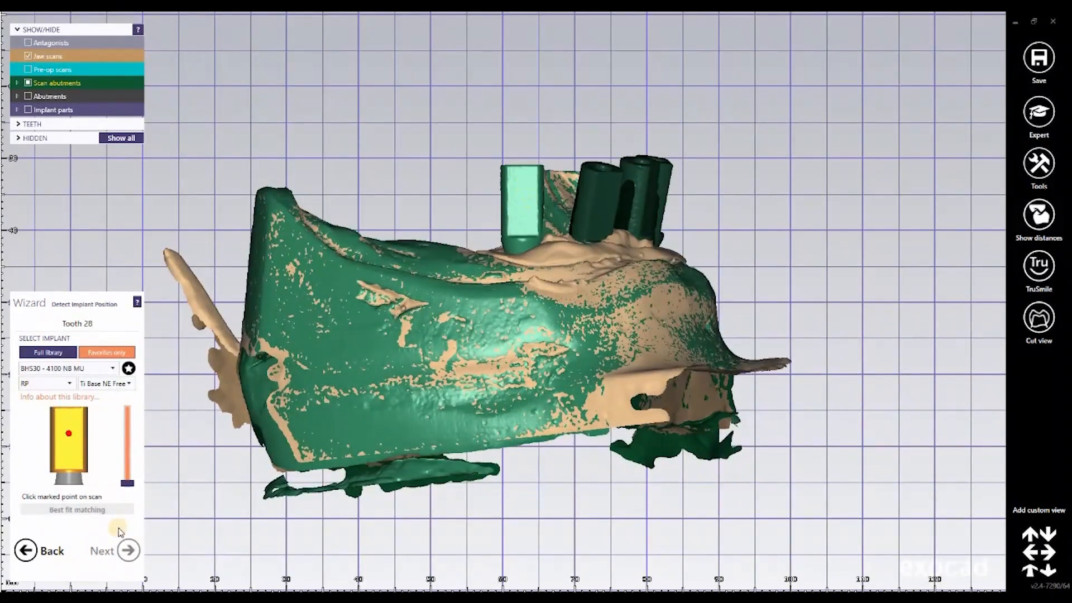
click(111, 511)
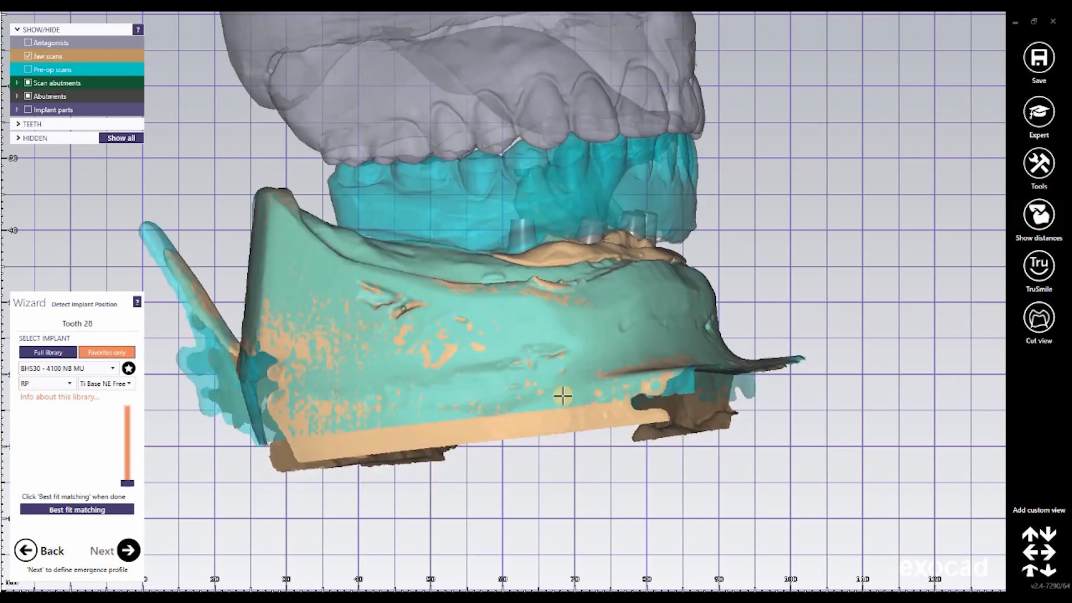
right_drag(562, 397, 550, 351)
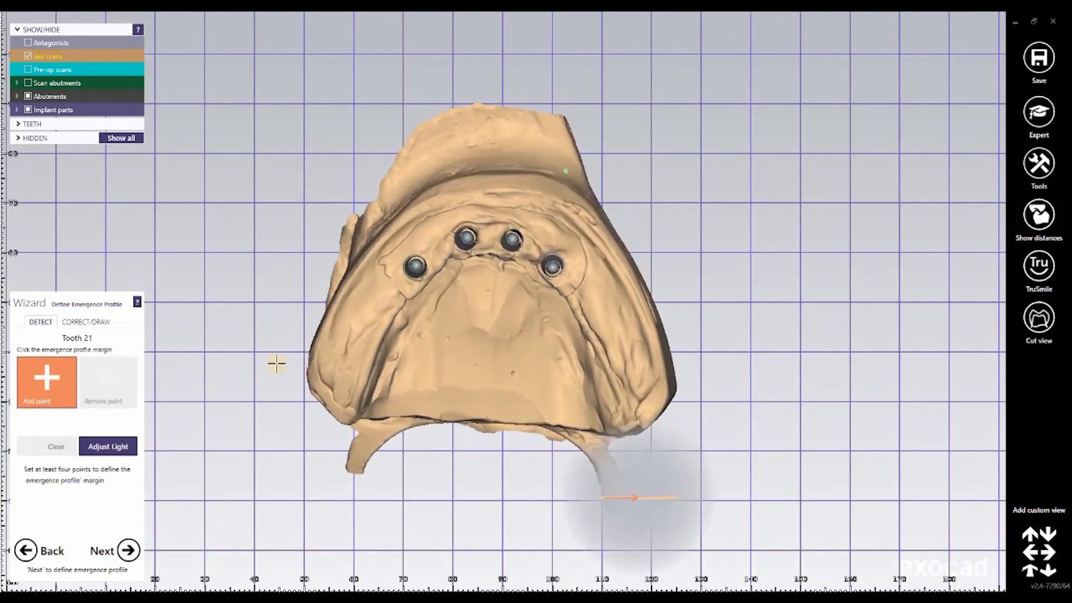
Step: Define tooth 21's emergence profile margin with four points around the implant and accept it
scroll(500, 352, up, 5)
right_drag(495, 354, 532, 295)
scroll(564, 346, up, 5)
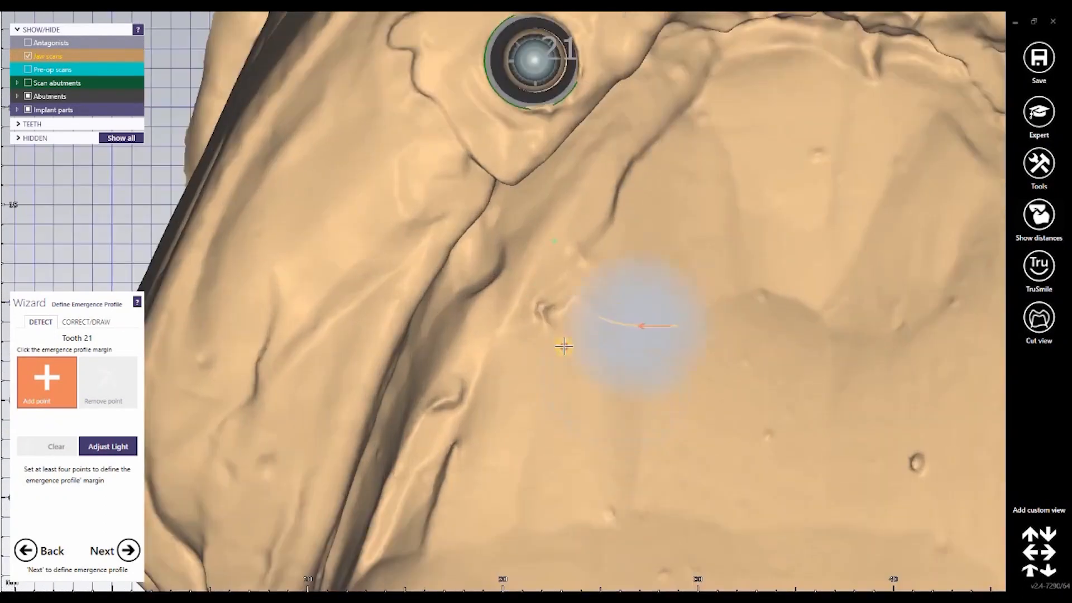
right_drag(565, 343, 537, 146)
scroll(568, 300, up, 1)
click(557, 192)
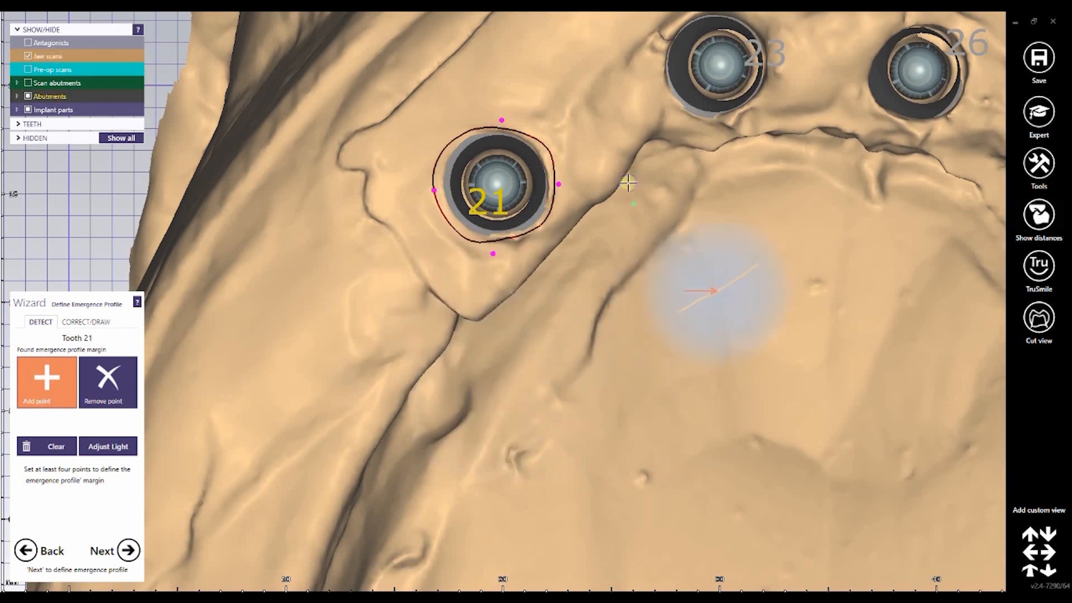
right_drag(628, 182, 767, 192)
middle_drag(811, 163, 612, 299)
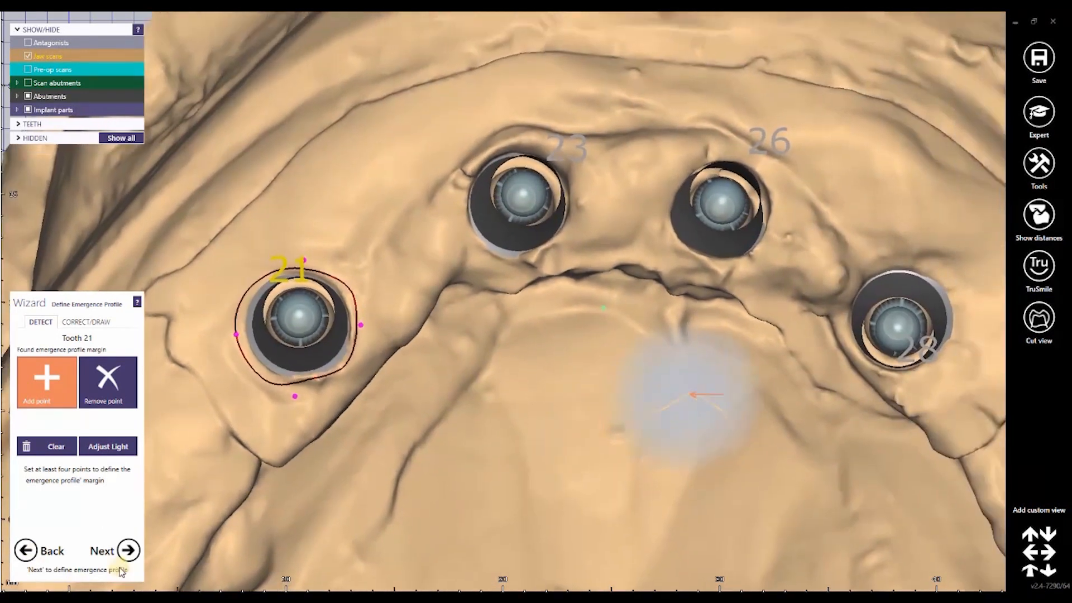
click(125, 551)
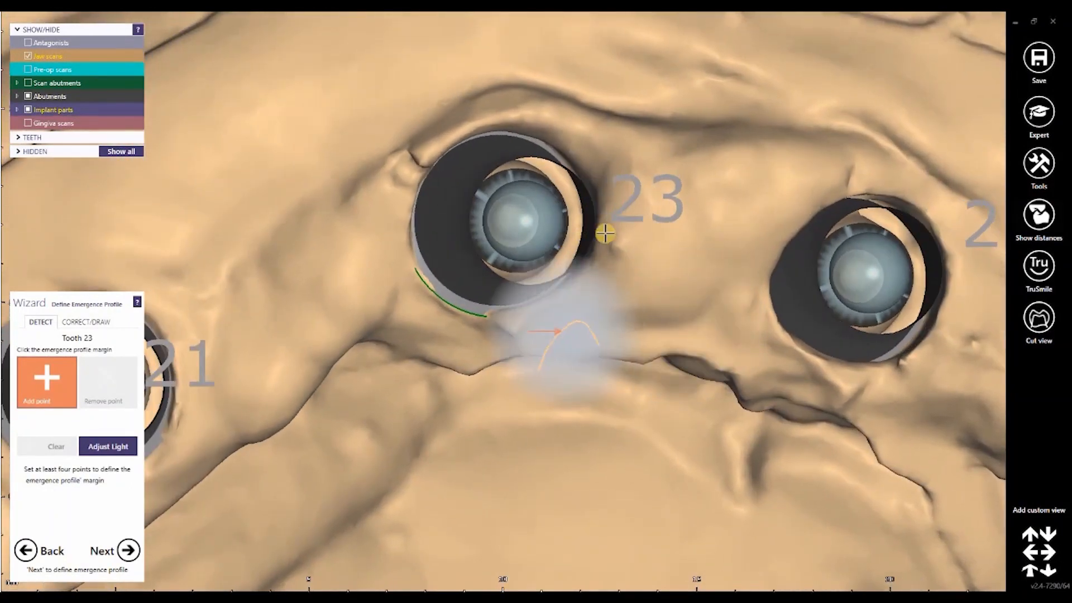
Step: Place margin points around the tooth 23 implant to define its emergence profile
click(612, 233)
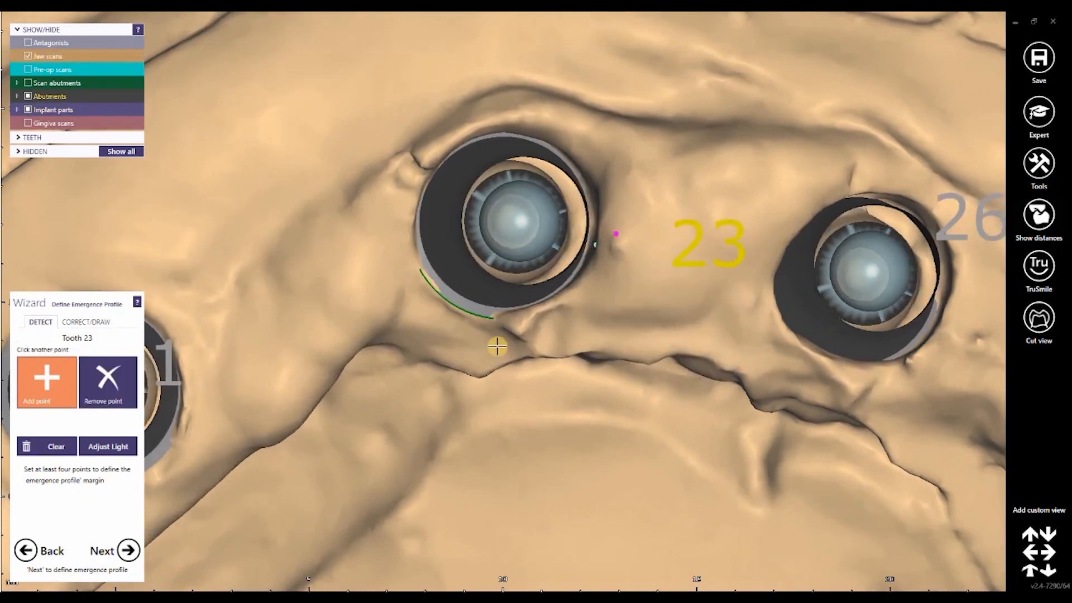
click(407, 239)
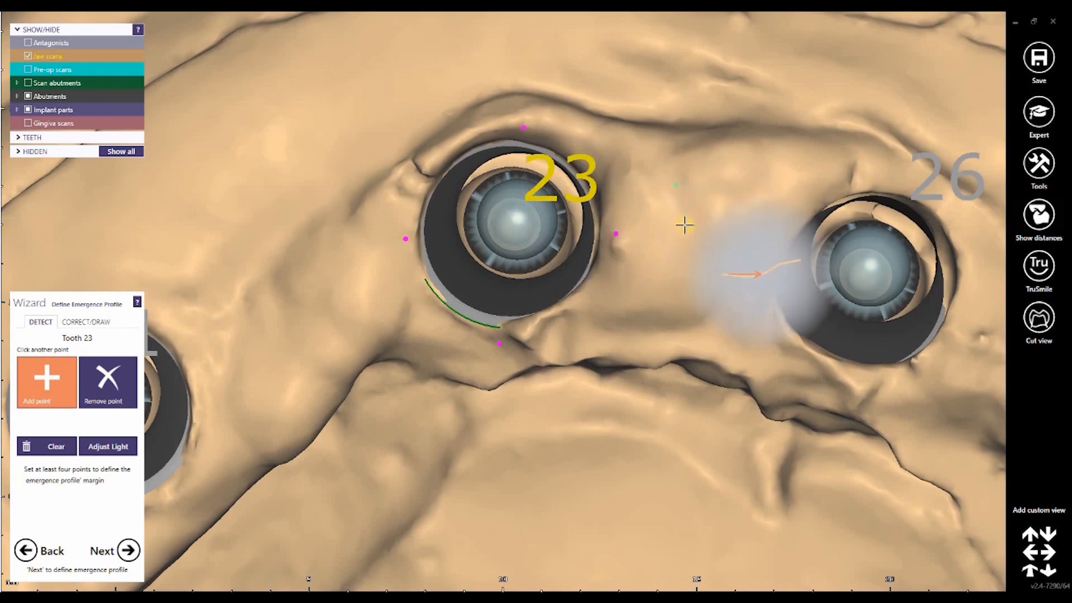
click(683, 219)
right_drag(683, 219, 685, 221)
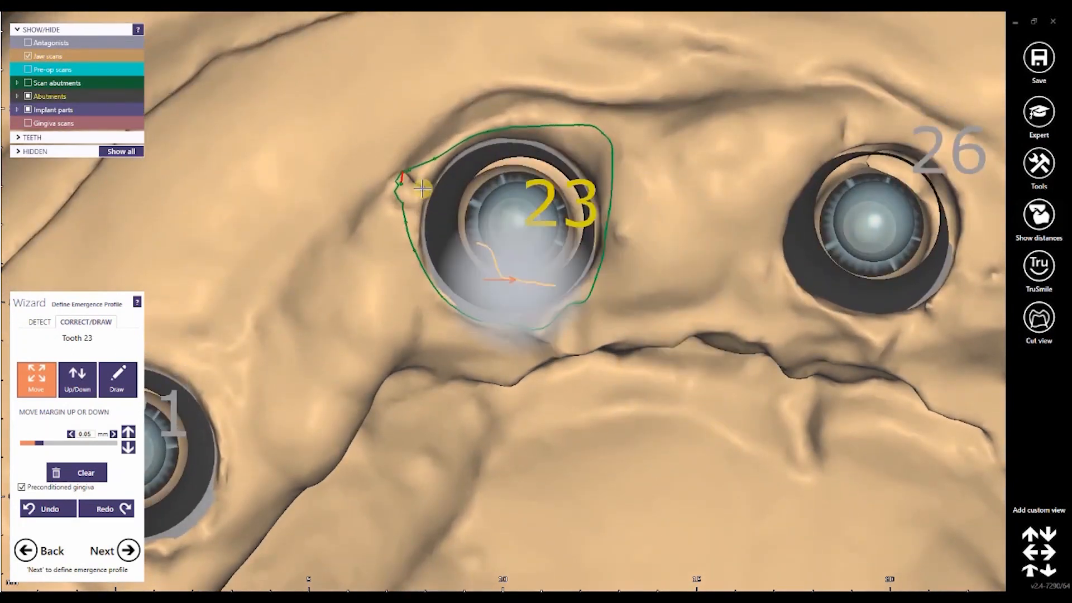
Step: Move the control points of tooth 23's emergence profile margin to smooth the jagged section beside the small gingival notch
scroll(406, 169, up, 5)
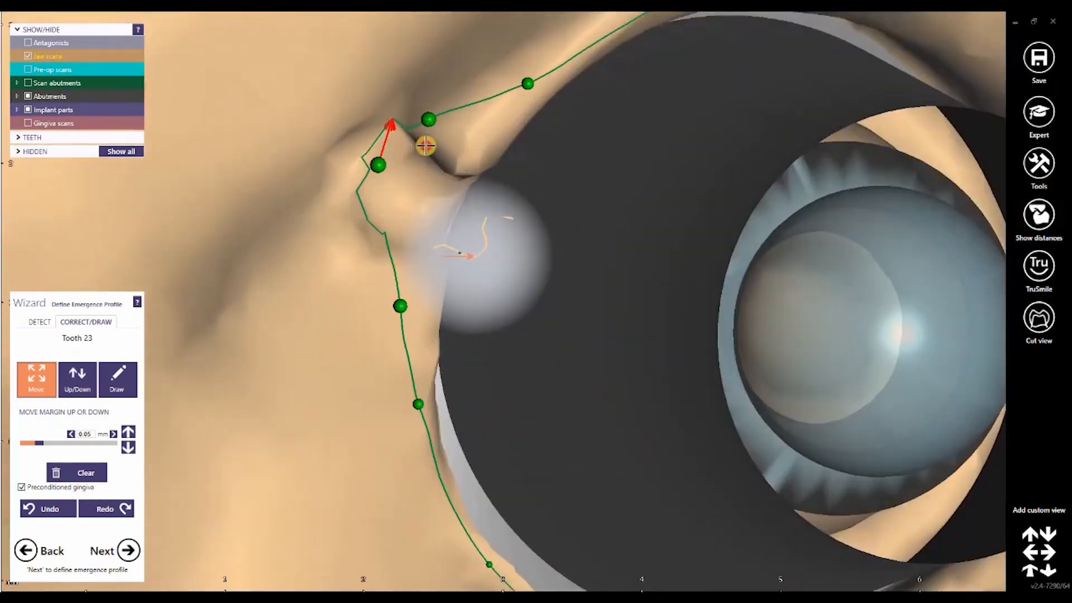
drag(426, 146, 460, 176)
right_drag(471, 174, 400, 282)
drag(404, 239, 435, 272)
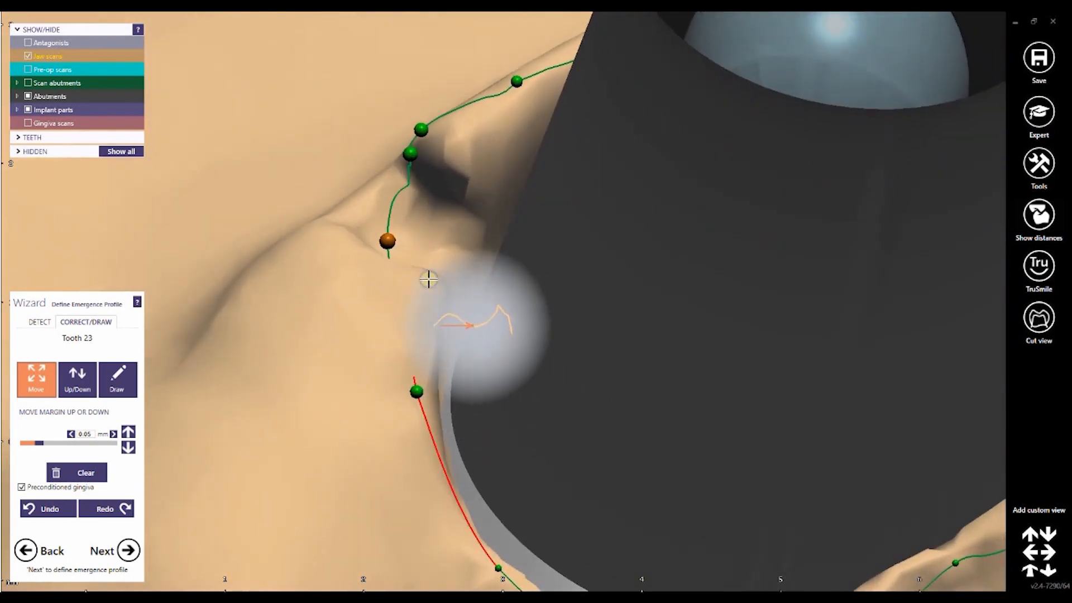
right_drag(428, 279, 417, 340)
drag(416, 354, 406, 247)
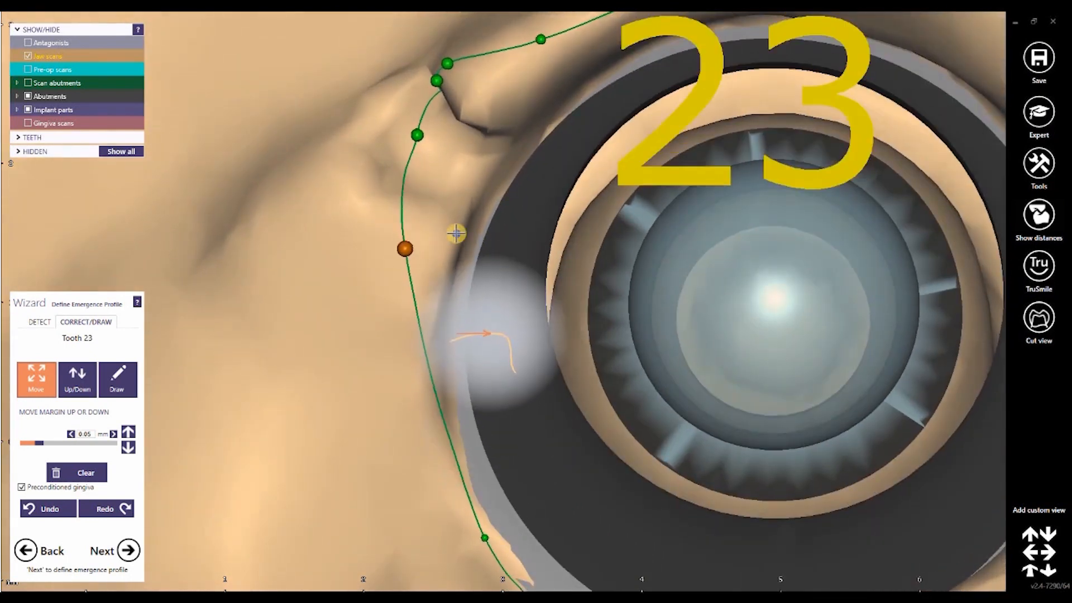
right_drag(455, 243, 746, 326)
scroll(729, 320, down, 5)
scroll(743, 321, down, 5)
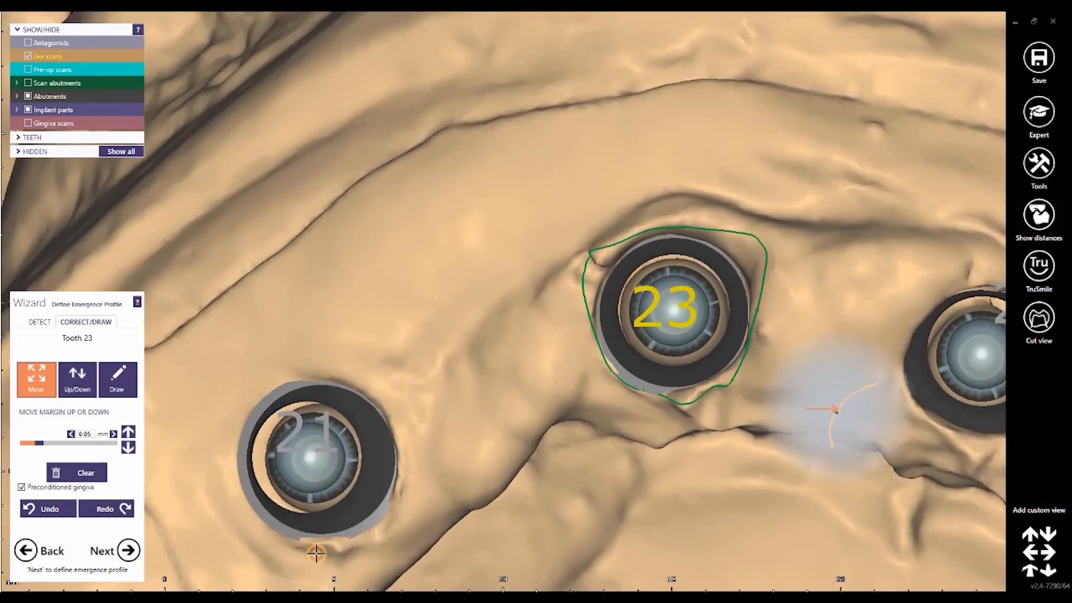
Step: Accept tooth 23's emergence profile and advance through the remaining ones to tooth placement
click(132, 558)
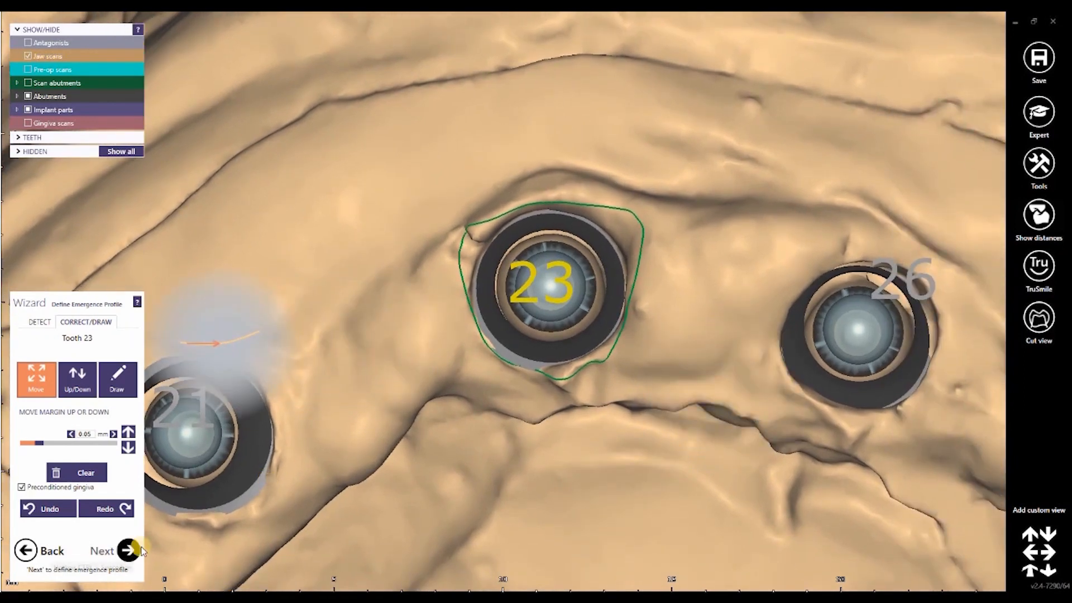
click(128, 550)
click(128, 551)
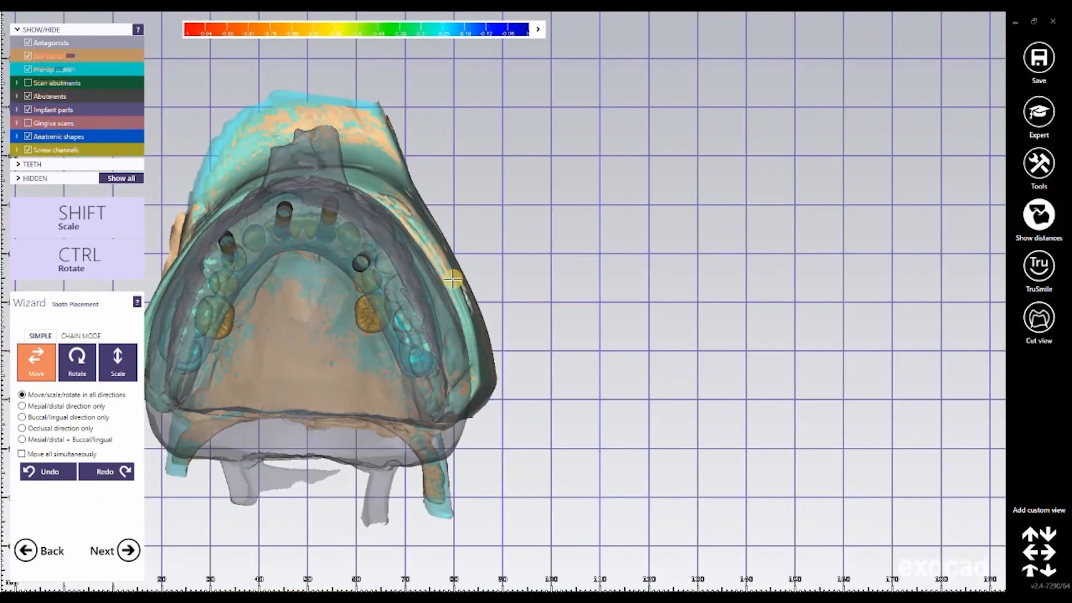
Step: Hide the antagonists and switch tooth placement to chain mode
click(27, 42)
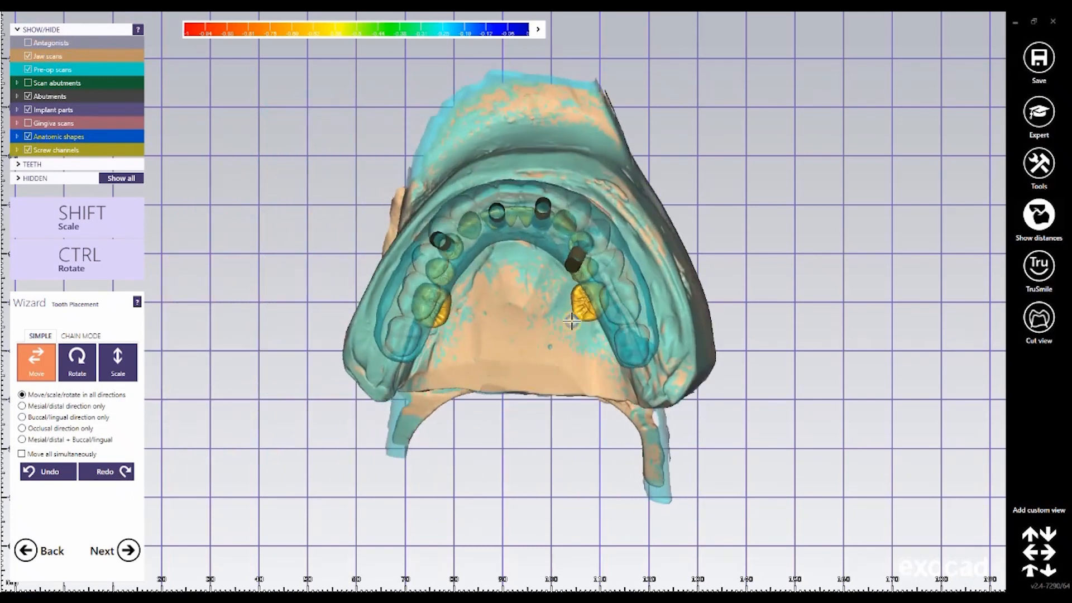
scroll(571, 321, up, 5)
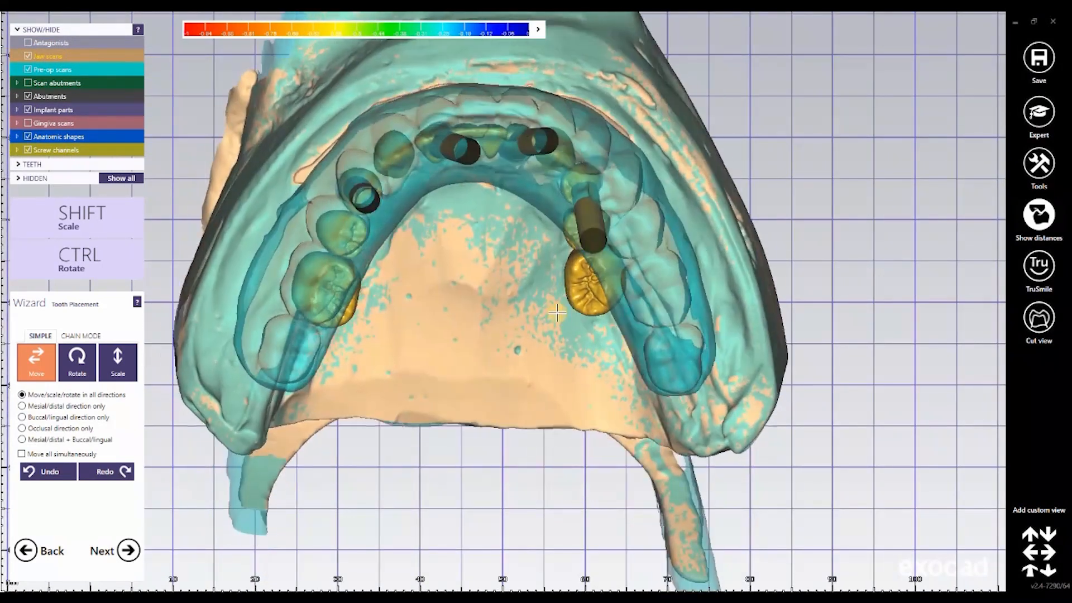
right_drag(557, 313, 485, 242)
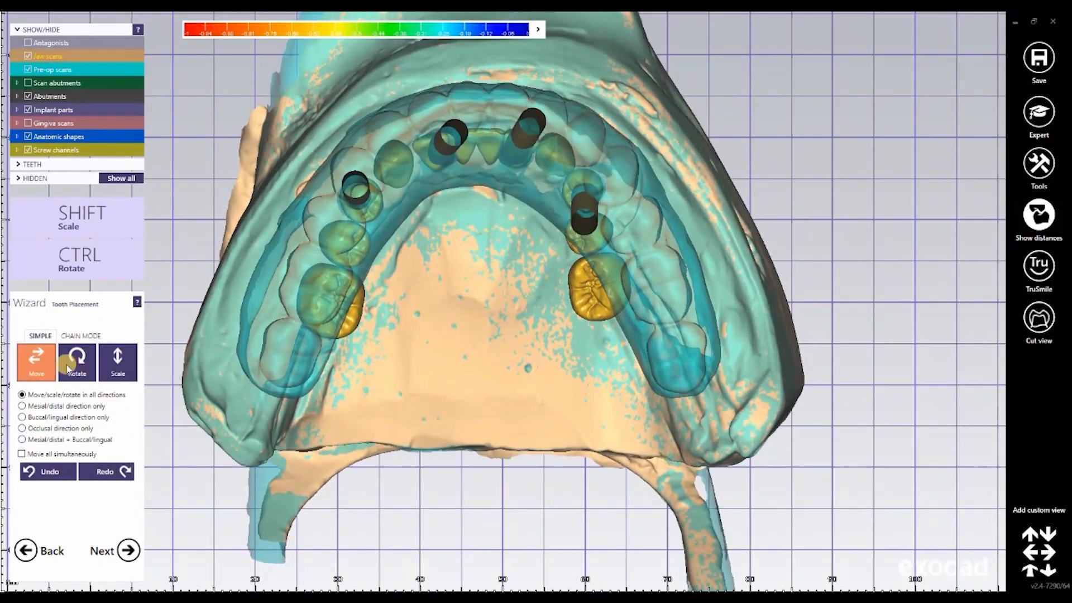
click(84, 334)
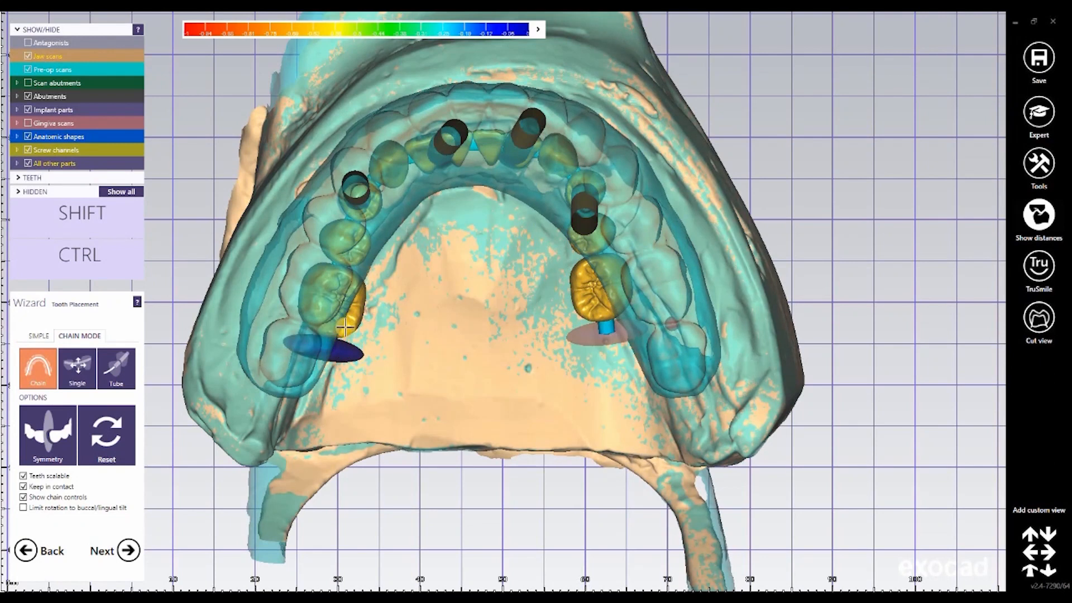
Step: Position both ends of the tooth chain over the pre-op scan's molars and lower the protruding back teeth to its occlusal height
drag(343, 319, 326, 311)
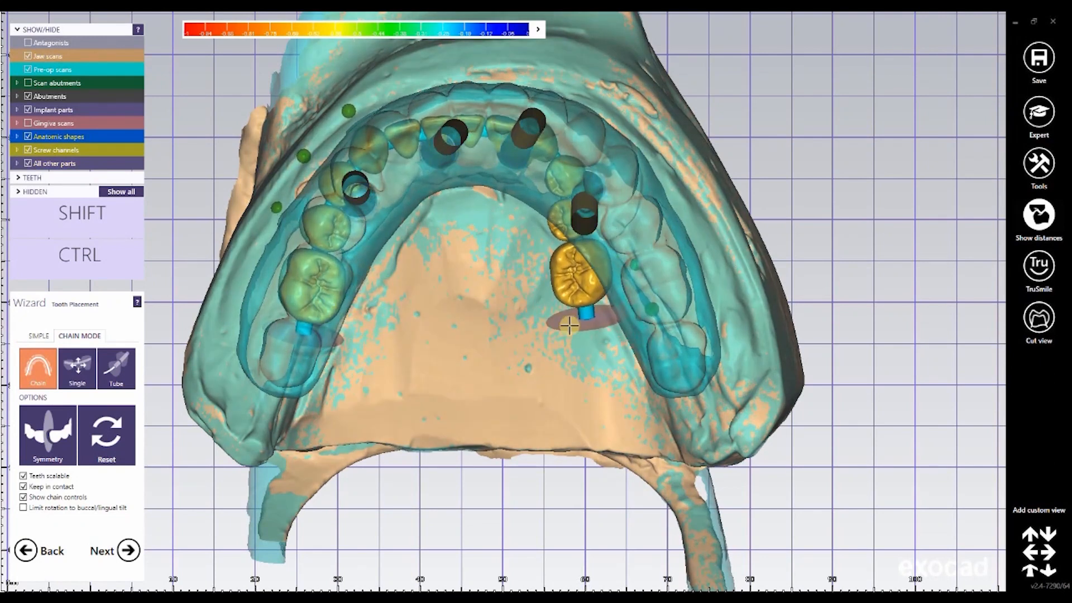
drag(569, 325, 656, 339)
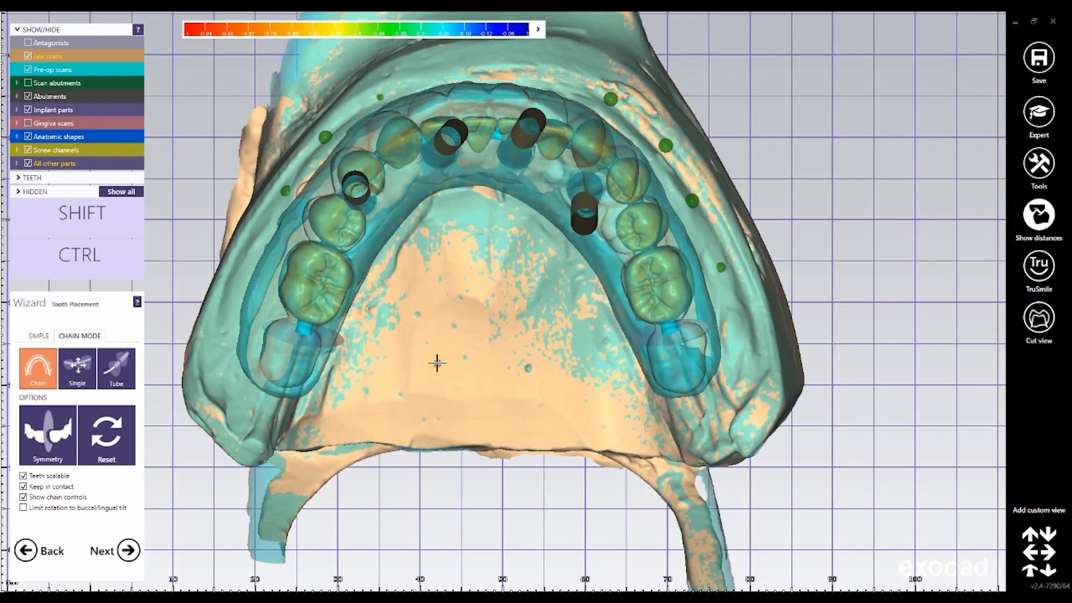
right_drag(437, 363, 575, 344)
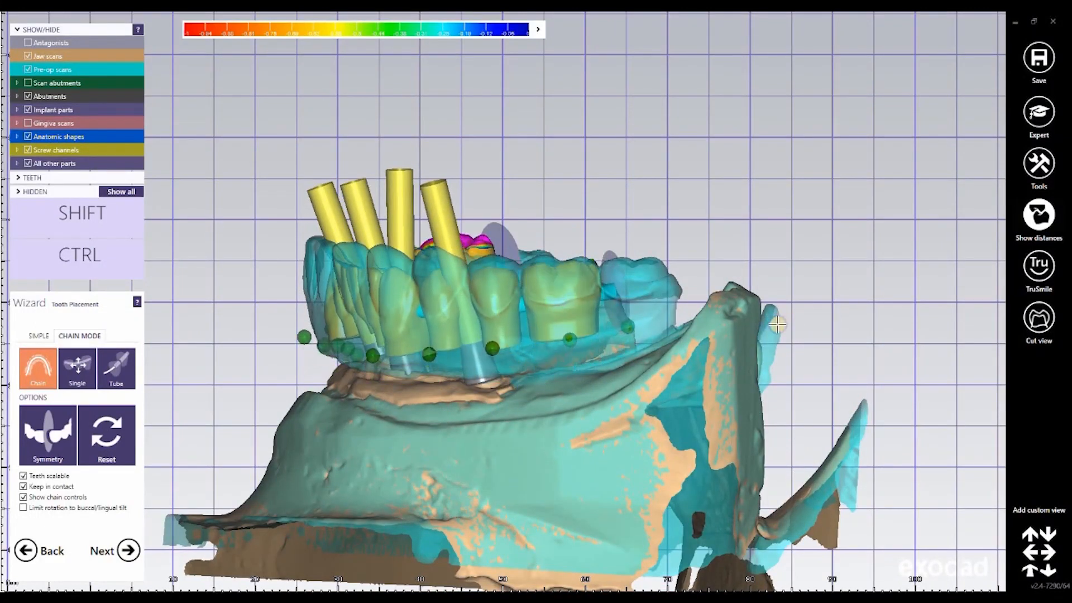
right_drag(776, 324, 778, 324)
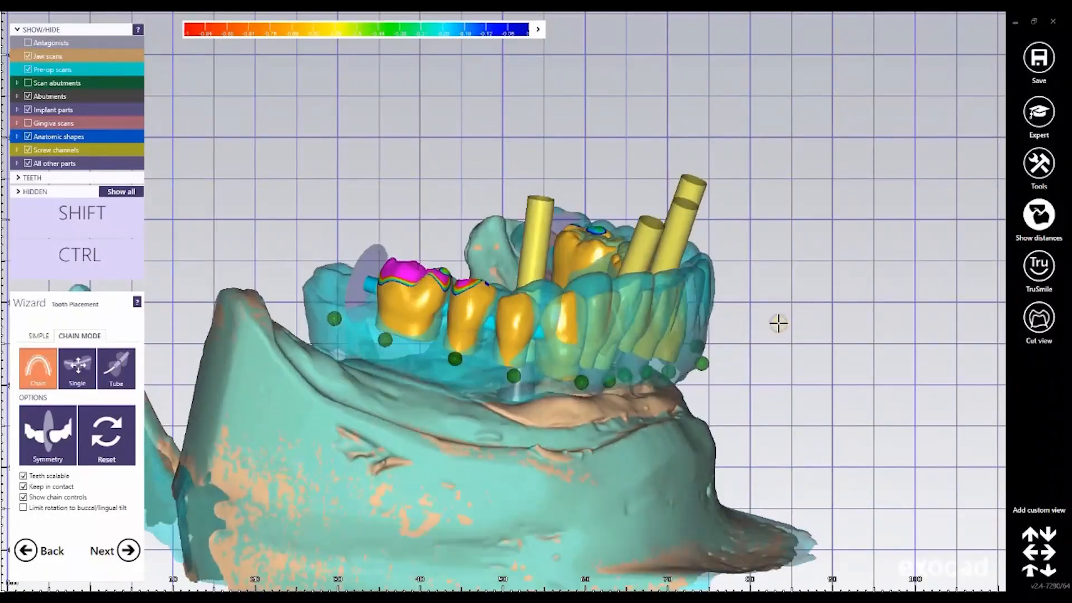
scroll(411, 262, up, 3)
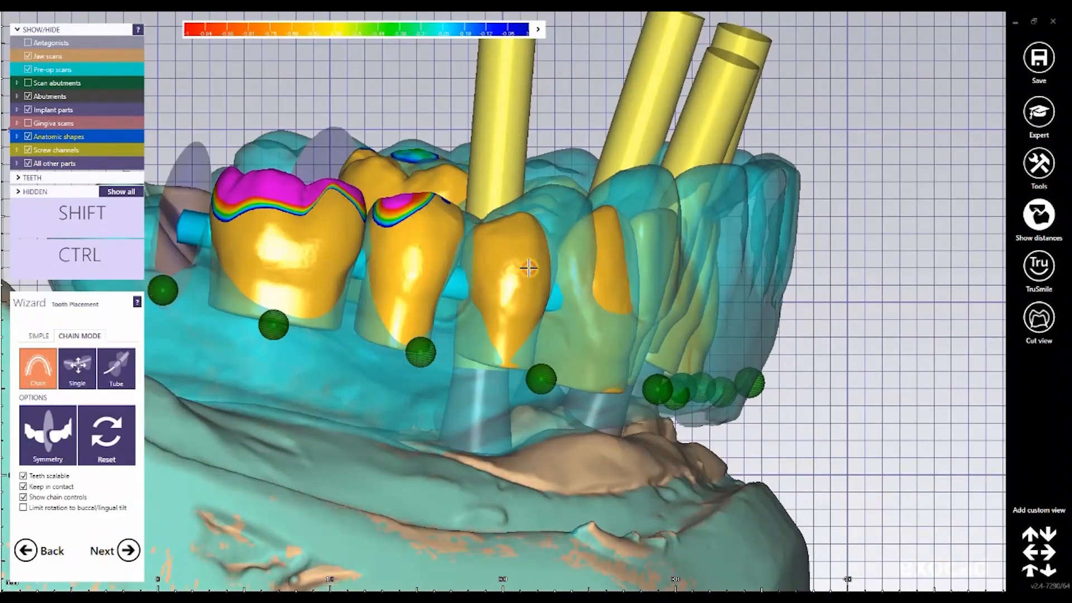
middle_drag(191, 206, 334, 210)
drag(335, 231, 331, 240)
right_drag(471, 229, 343, 339)
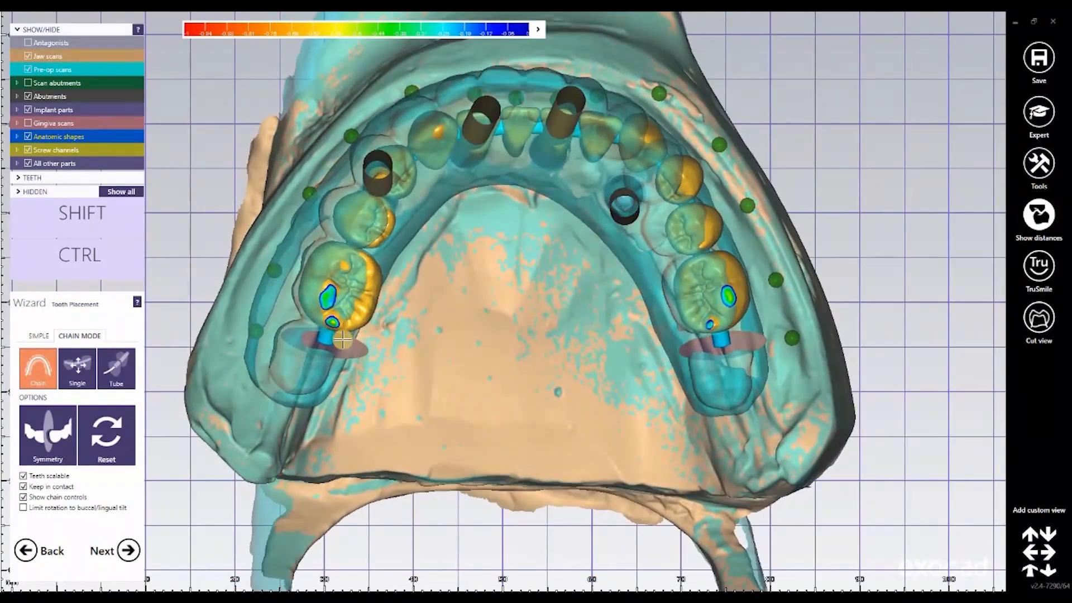
Step: Nudge the two molar ends of the chain into line with the pre-op scan and lock their end control points
drag(337, 341, 332, 340)
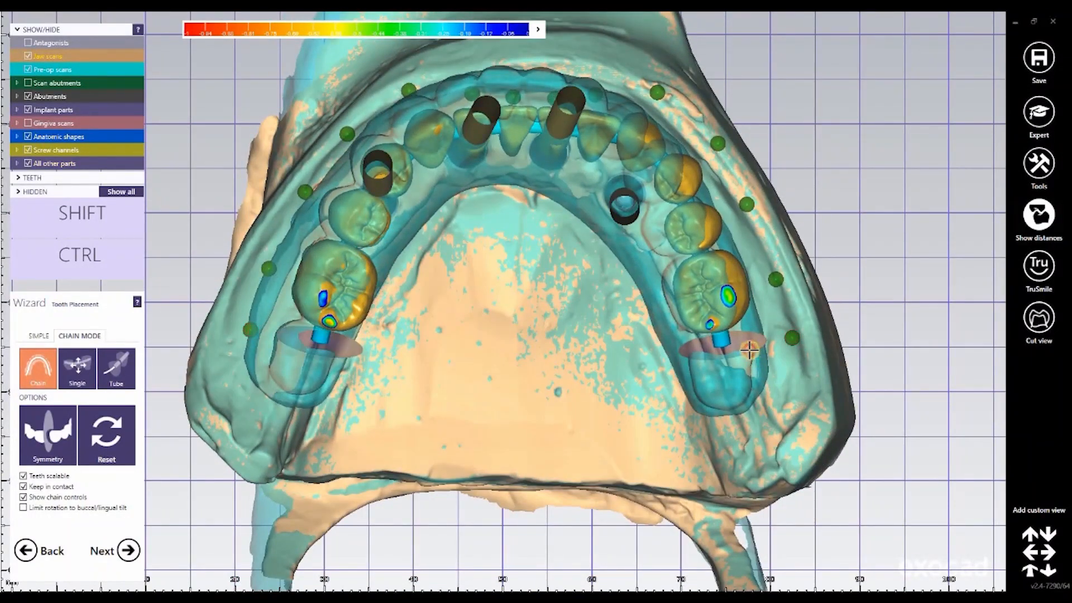
drag(748, 351, 743, 351)
right_drag(577, 337, 564, 336)
right_drag(236, 339, 250, 336)
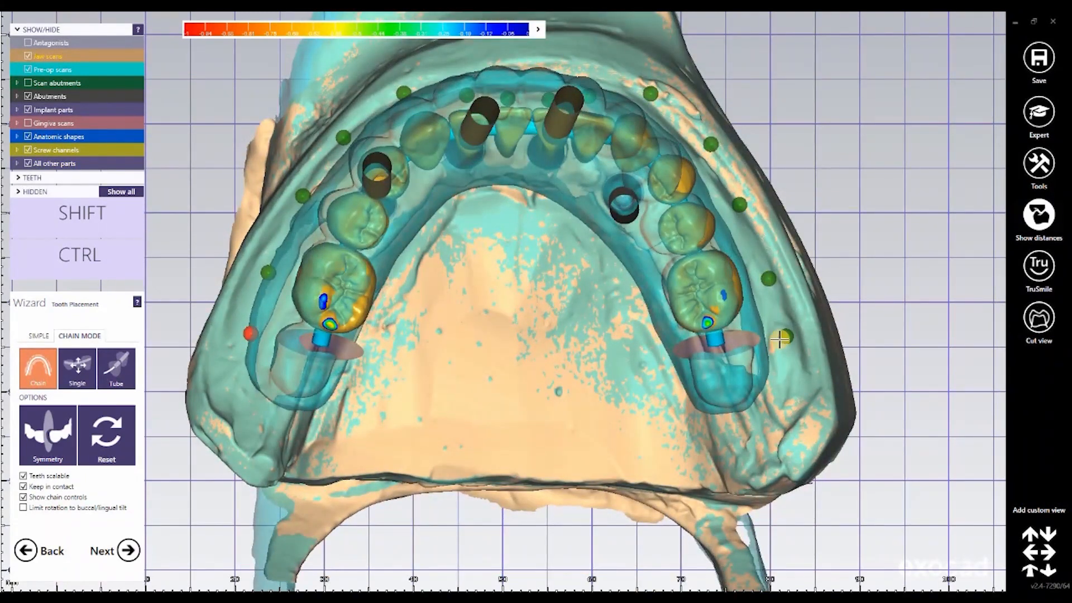
Step: Pull the front teeth forward onto the pre-op arch and align the canines and premolars on both sides with its outline
right_drag(540, 269, 501, 114)
drag(496, 96, 495, 90)
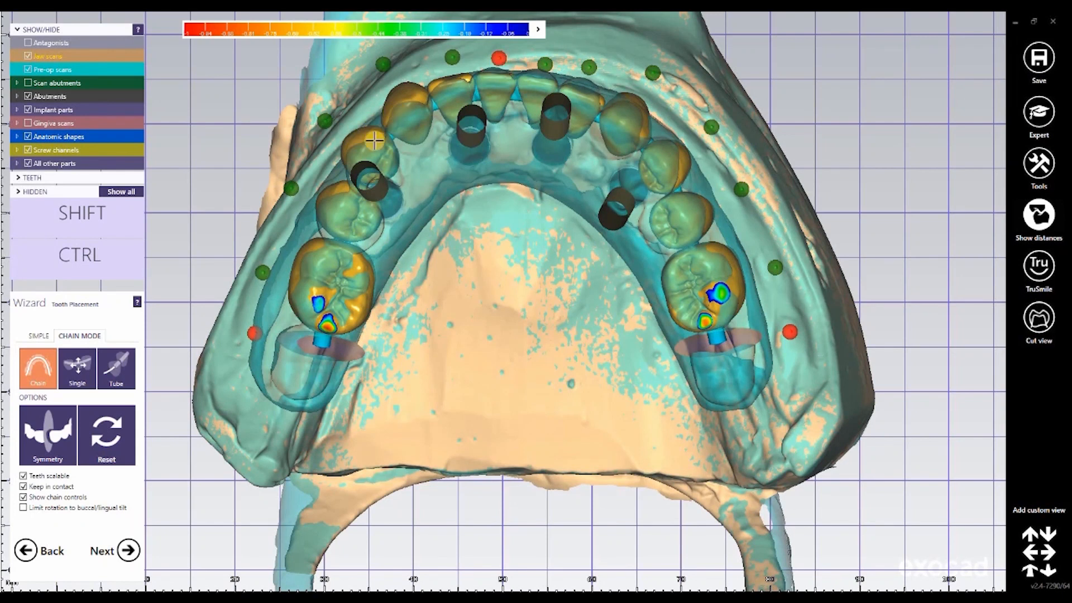
drag(380, 150, 379, 151)
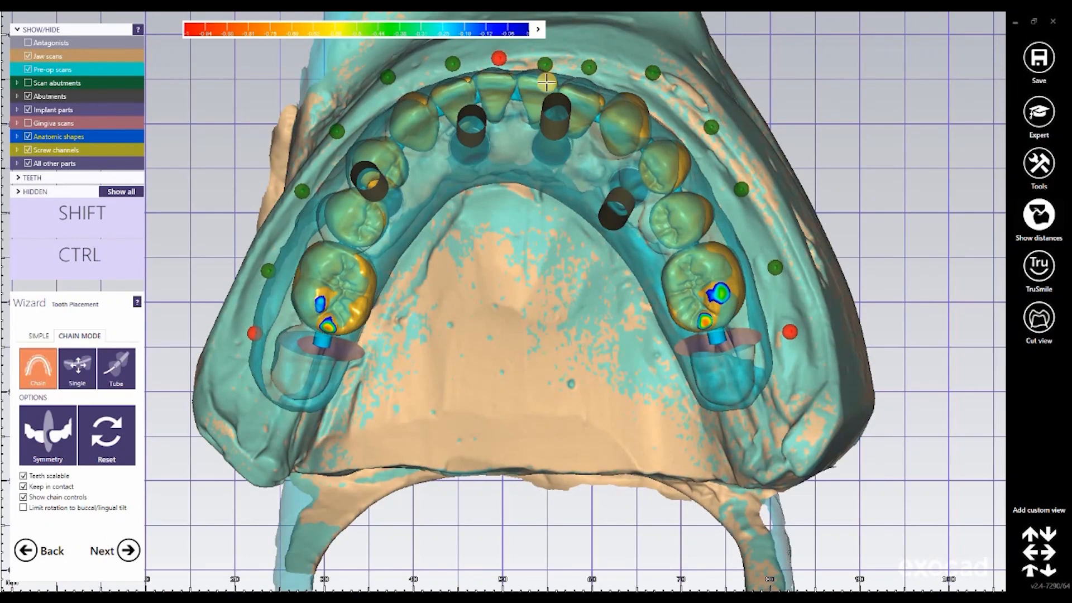
drag(546, 75, 546, 69)
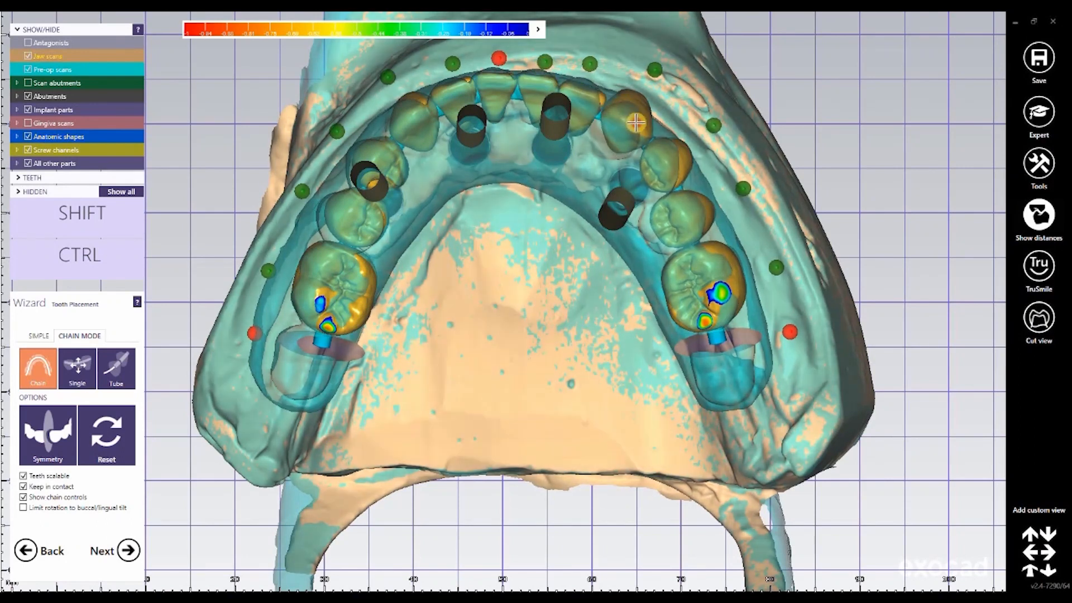
drag(635, 123, 630, 128)
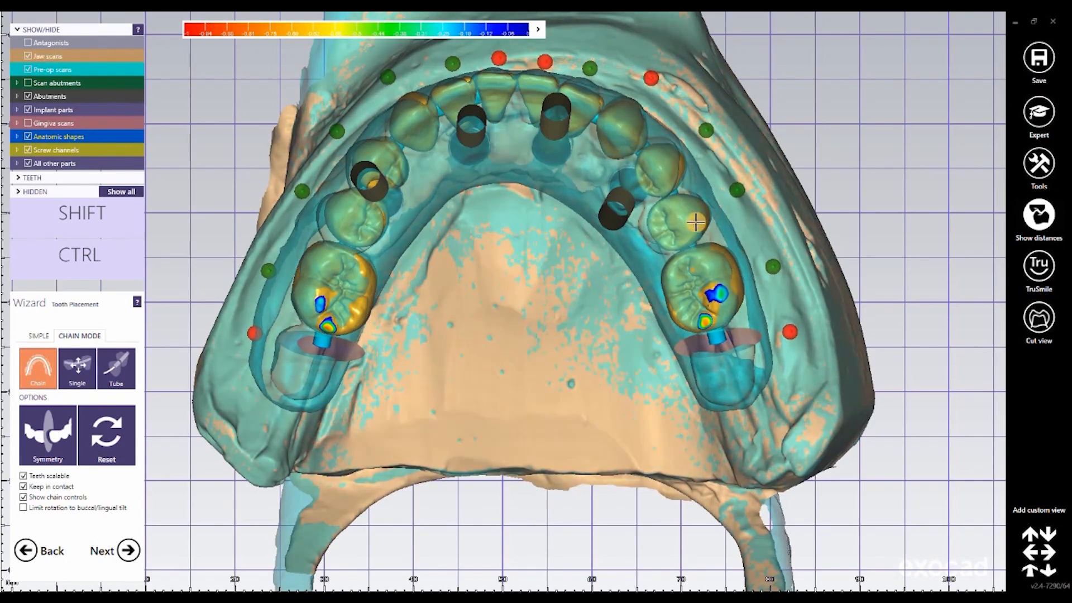
Step: Unlock the chain's front control points and raise the anterior teeth to the incisal edges of the pre-op scan
right_drag(567, 304, 567, 306)
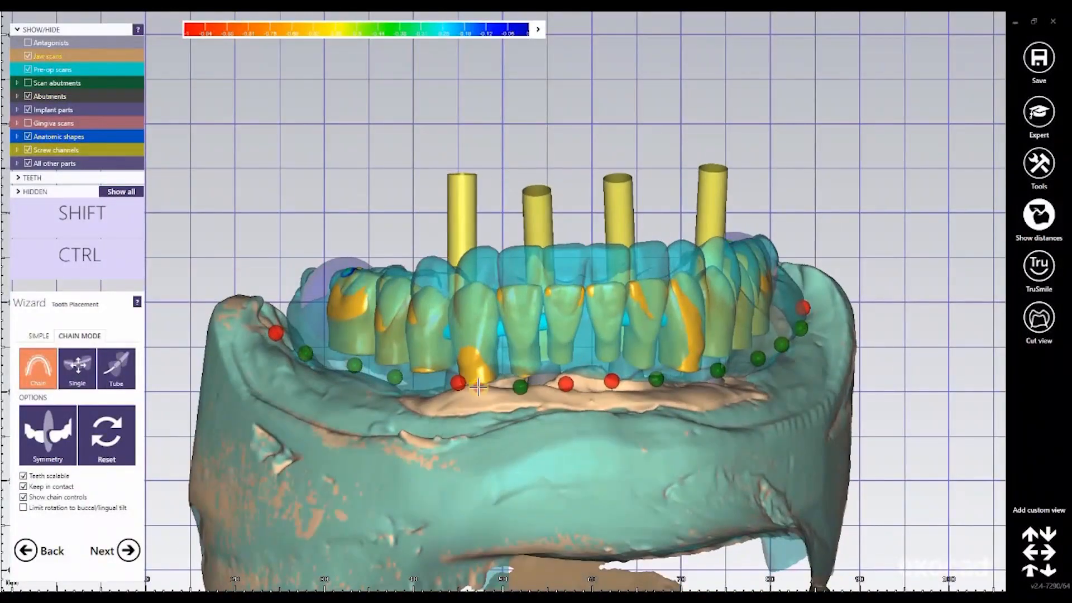
click(458, 383)
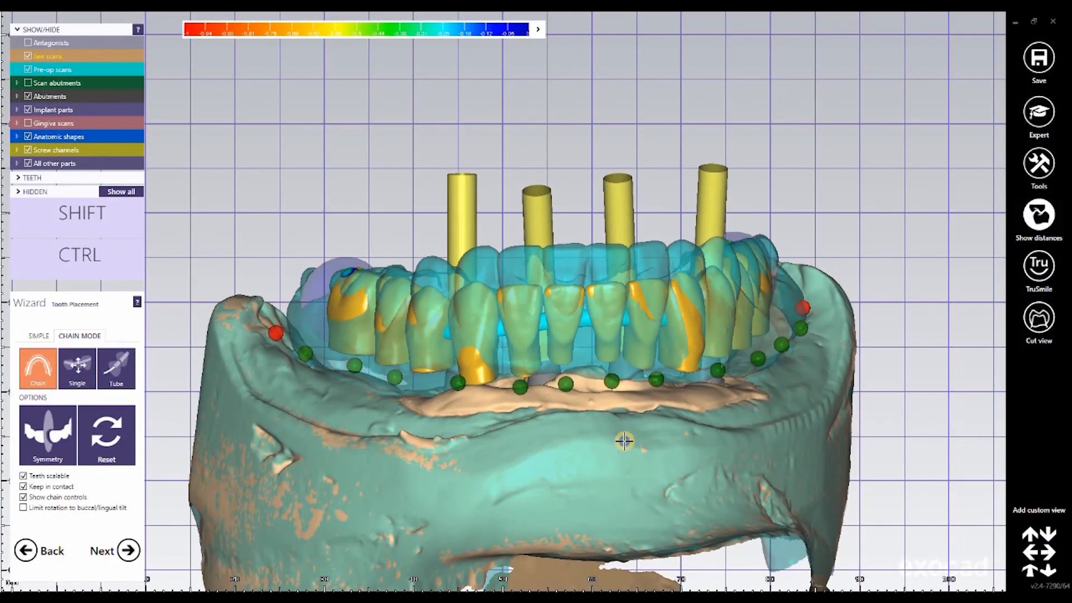
right_drag(624, 440, 541, 288)
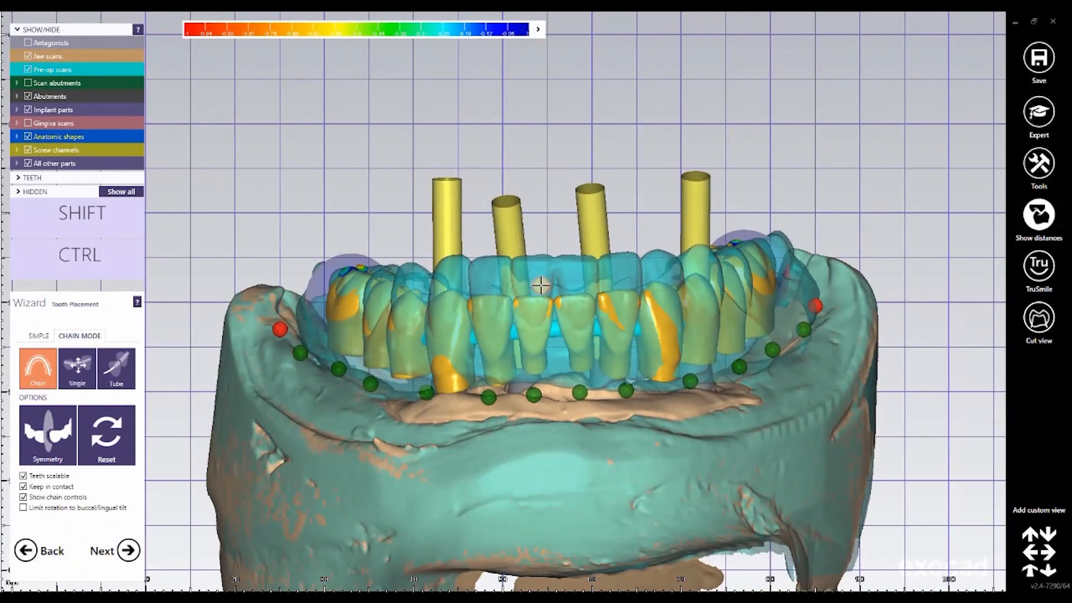
drag(541, 301, 542, 265)
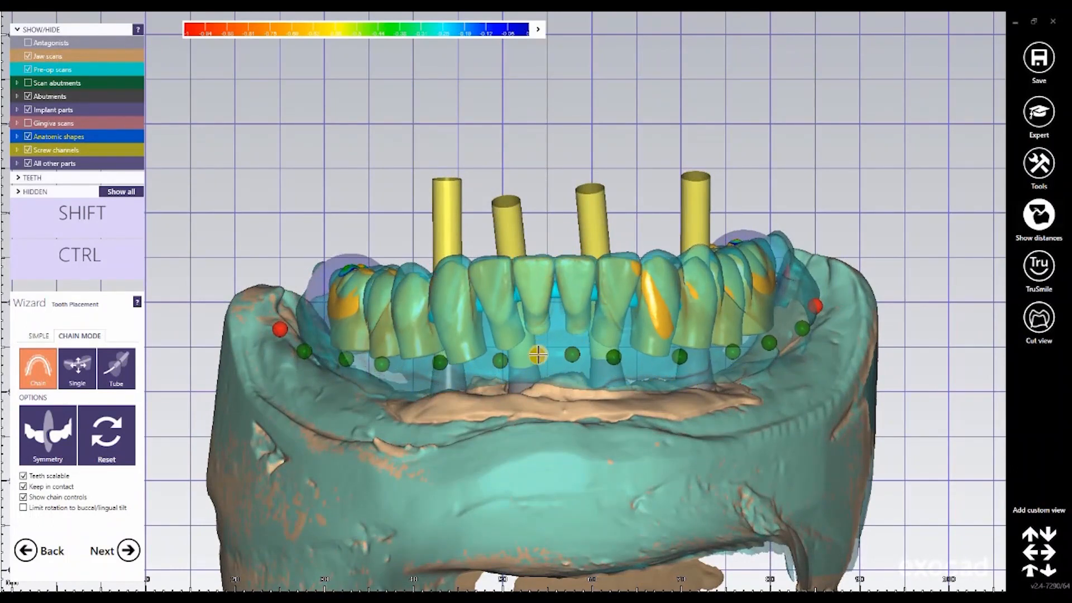
click(537, 354)
Step: Move the incisors labially until their edges line up with the front outline of the pre-op scan
right_drag(604, 237, 504, 502)
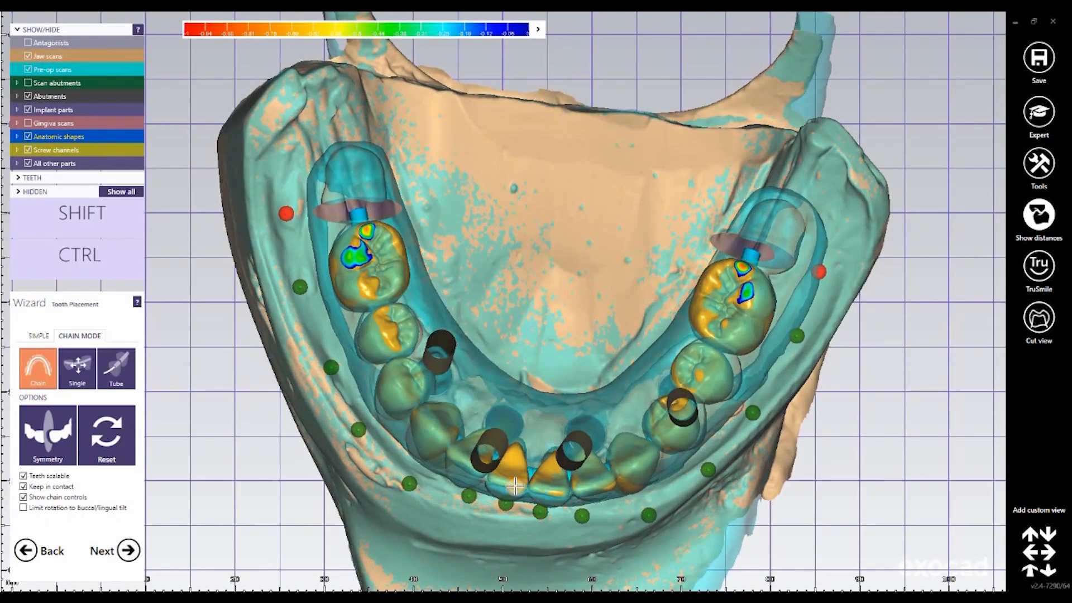
right_drag(523, 456, 521, 483)
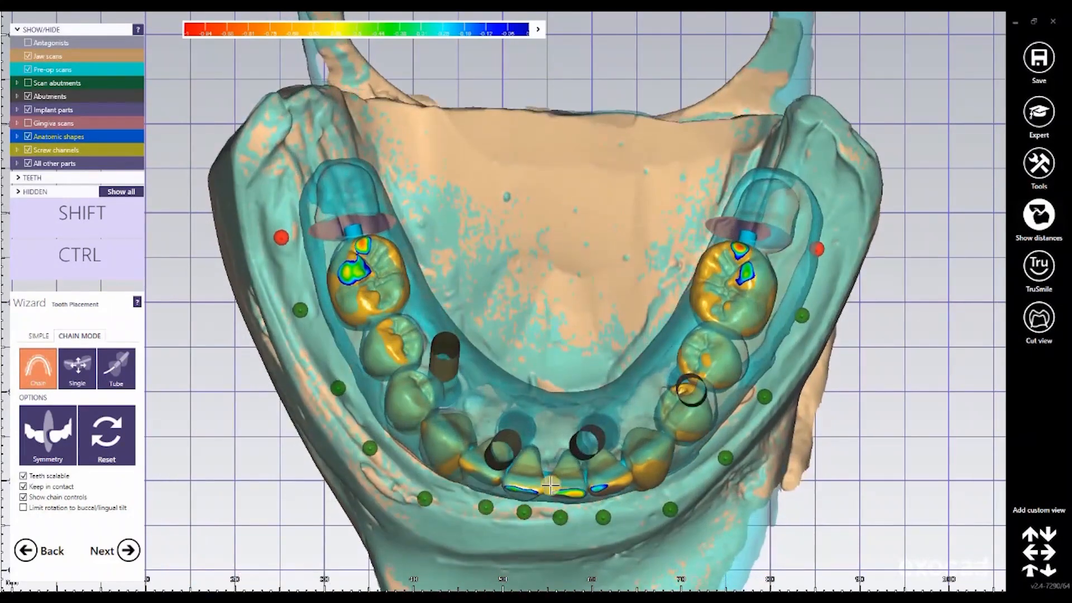
key(ctrl)
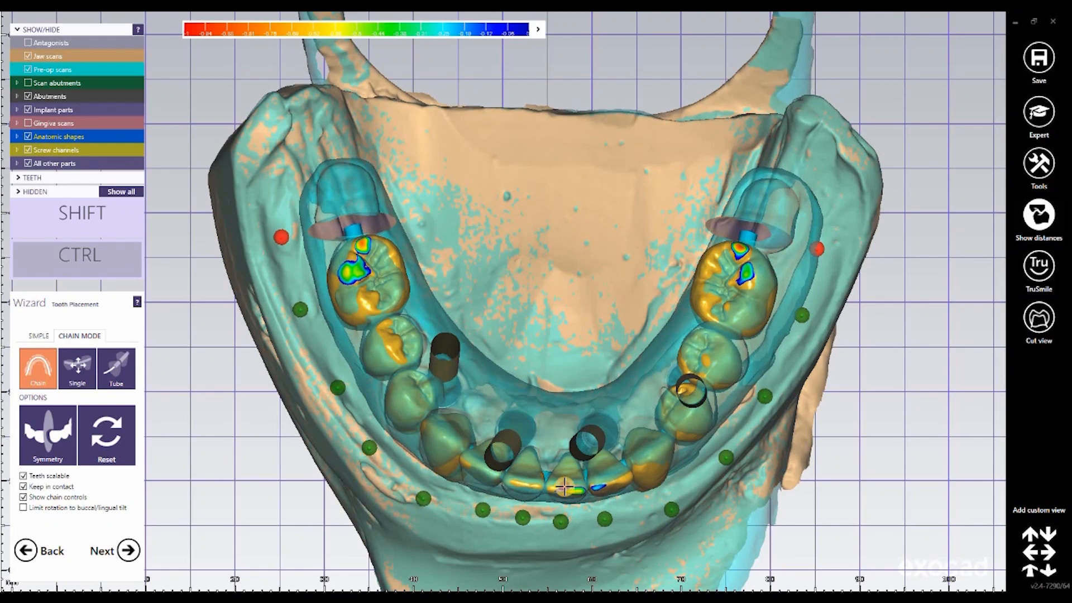
drag(534, 486, 533, 489)
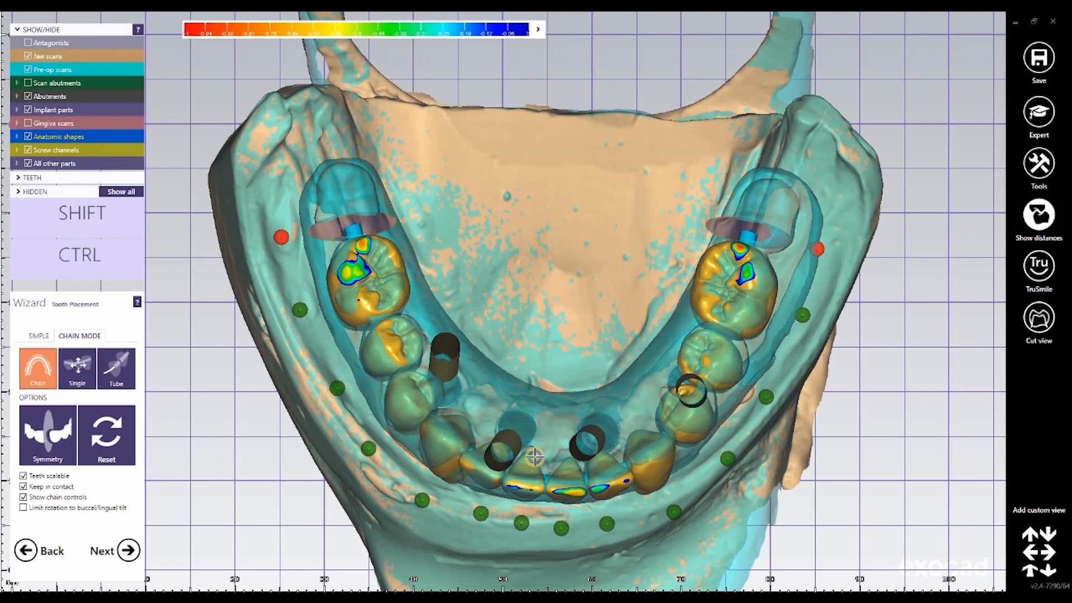
Step: Lock the control points of the central incisors, then adjust and lock the neighbouring lateral incisor against the pre-op scan
right_drag(534, 457, 587, 339)
click(563, 355)
key(ctrl)
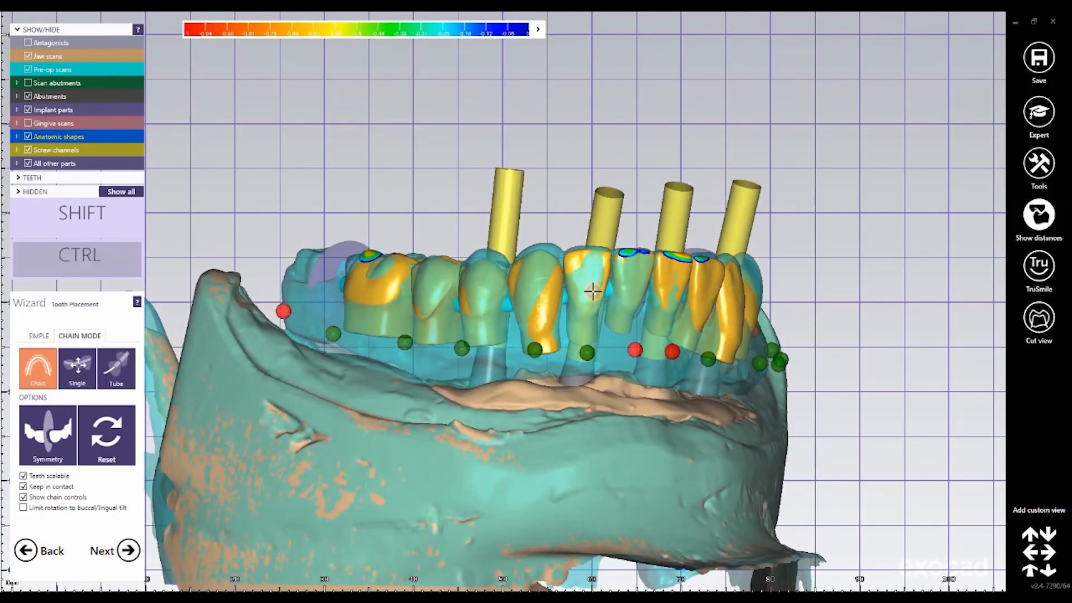
drag(547, 345, 549, 349)
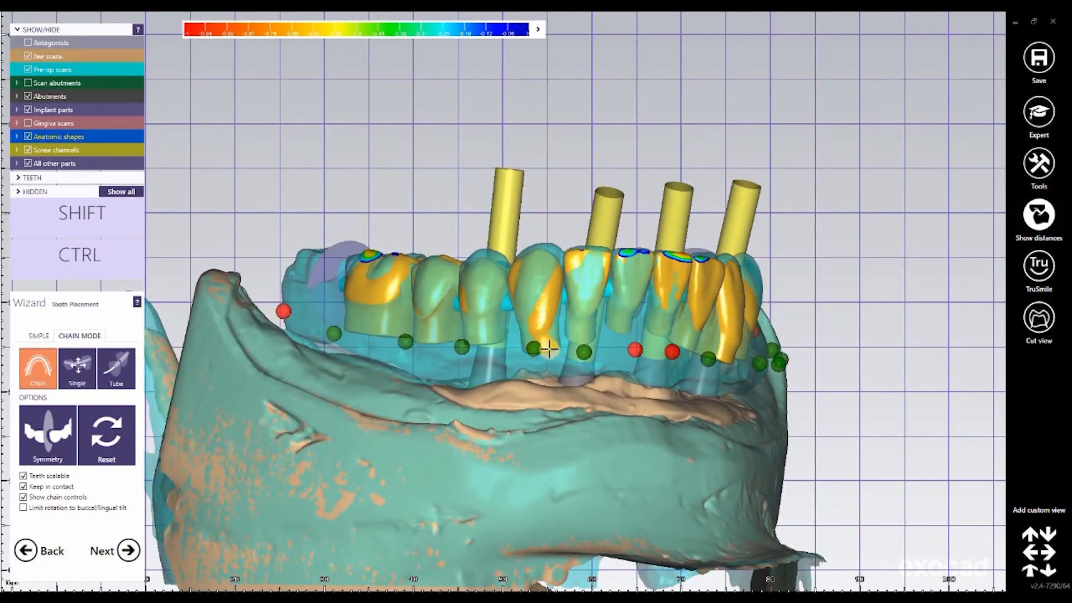
drag(602, 323, 603, 321)
right_drag(580, 341, 600, 351)
ctrl+drag(594, 320, 548, 313)
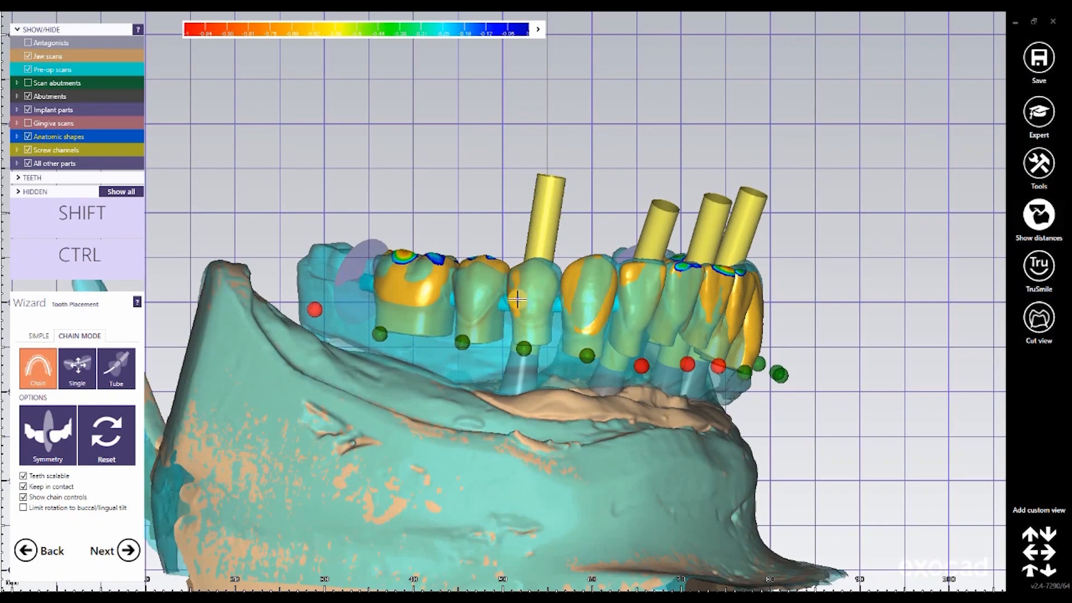
Step: Check the tooth fit from both sides and adjust the position of the opposite, still unlocked lateral incisor
right_drag(514, 300, 521, 287)
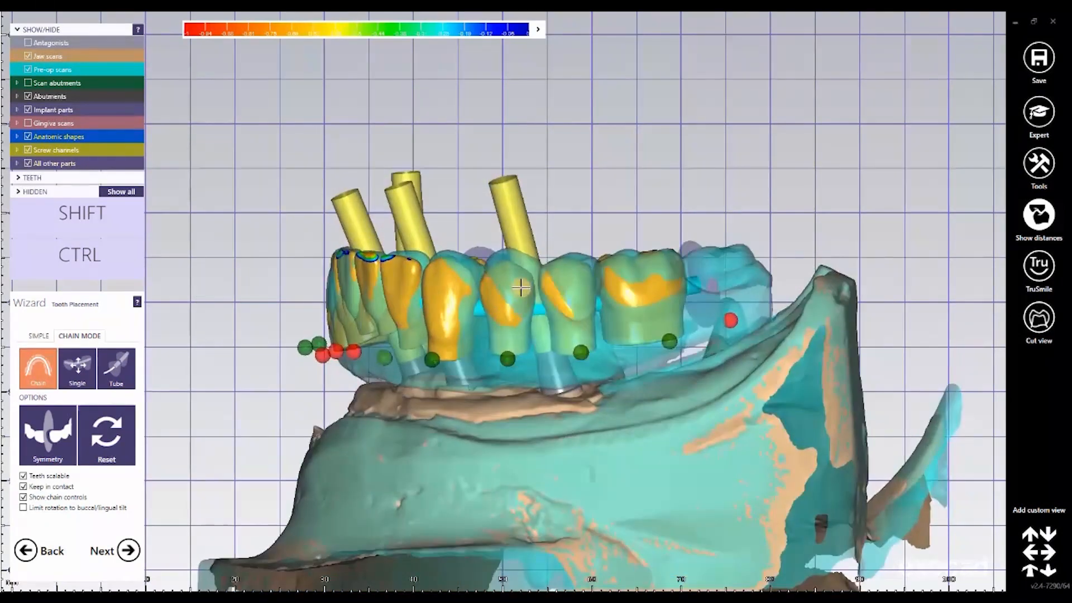
drag(522, 285, 538, 286)
right_drag(539, 286, 559, 331)
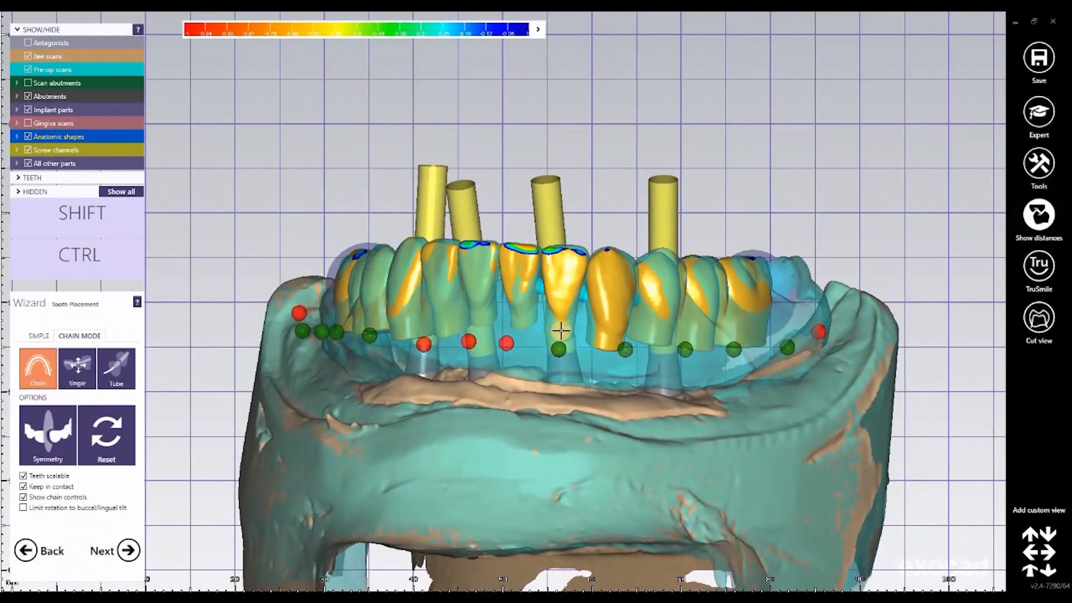
key(ctrl)
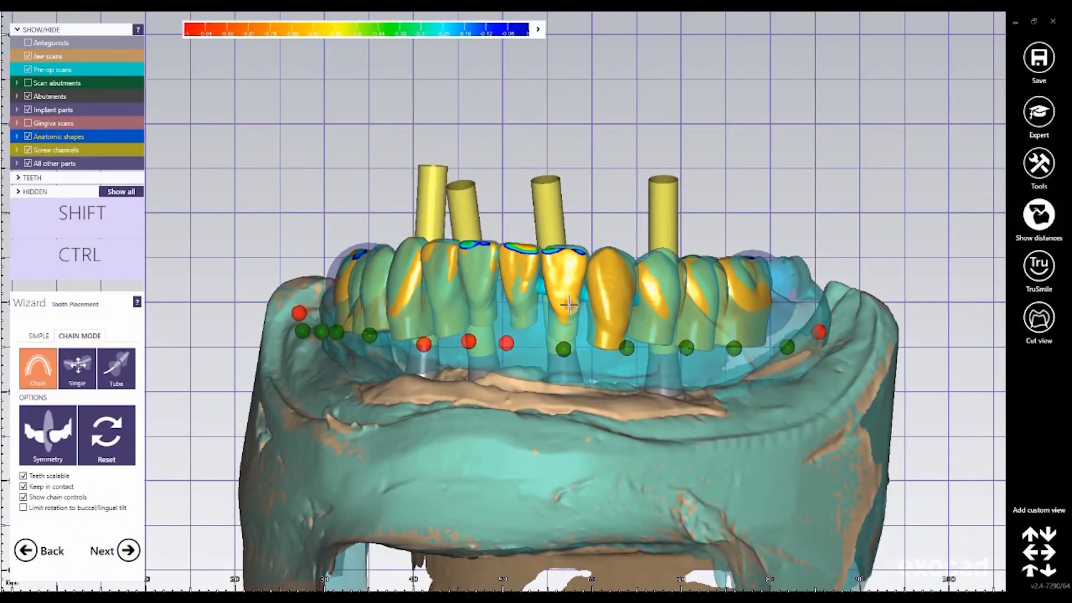
right_drag(496, 431, 496, 430)
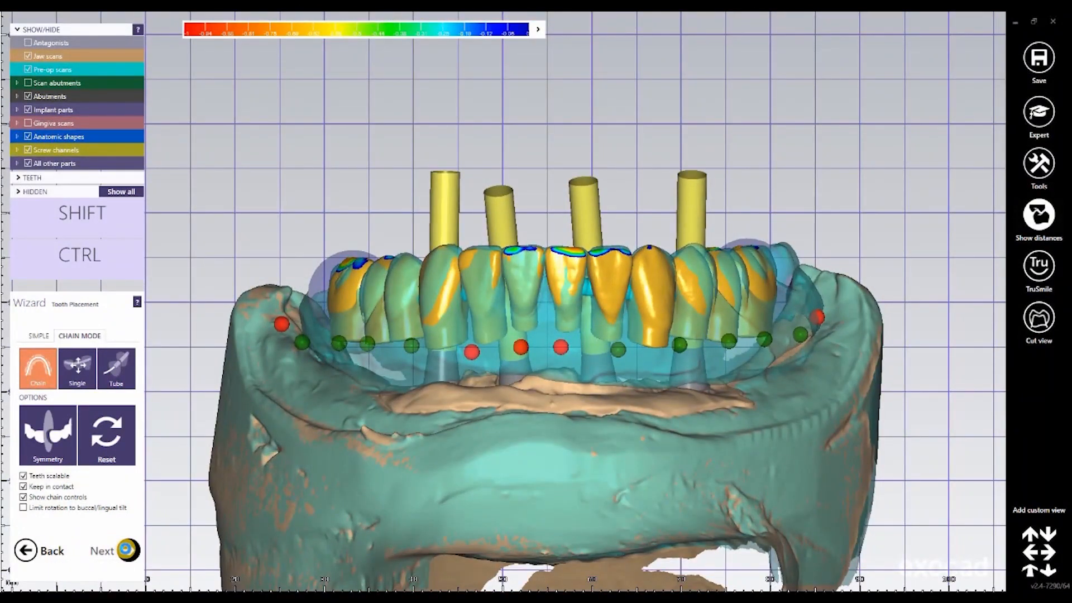
Step: Advance to the abutment bottoms stage and hide the pre-op scans and anatomic shapes to expose the implants
click(127, 550)
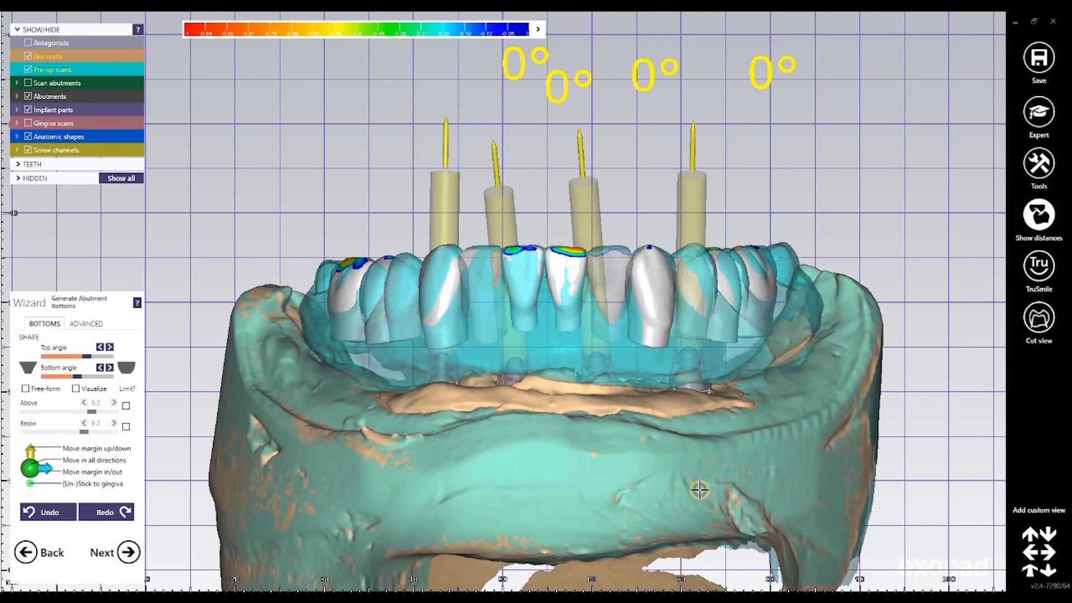
right_drag(699, 489, 699, 490)
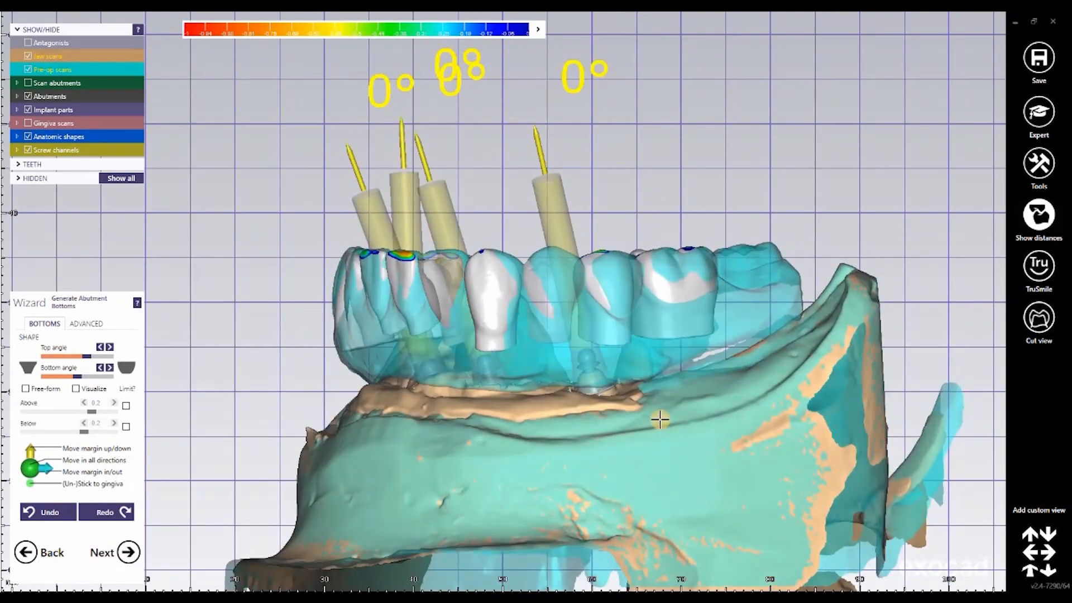
middle_click(651, 397)
right_drag(651, 397, 652, 397)
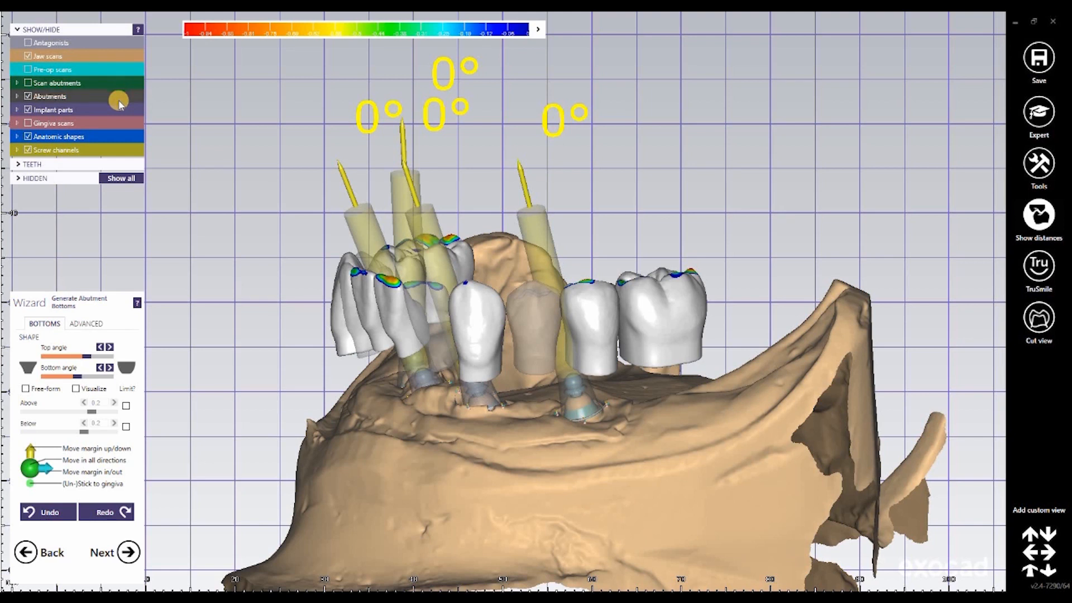
click(27, 136)
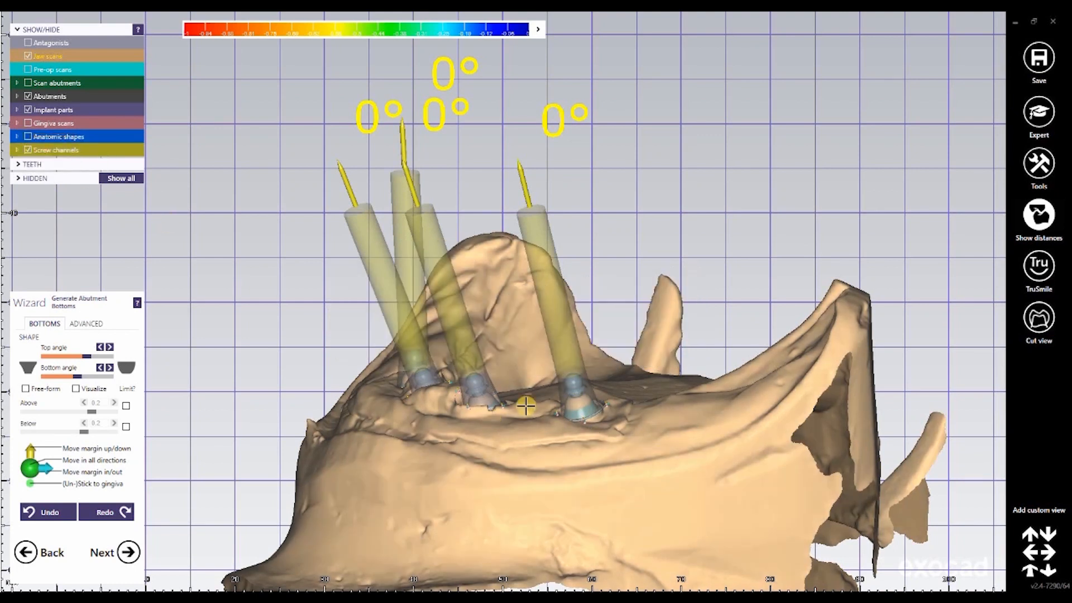
Step: Release the outermost abutment's margin from the gingiva and move its side control point to reshape the edge
scroll(602, 441, up, 5)
right_drag(643, 256, 646, 253)
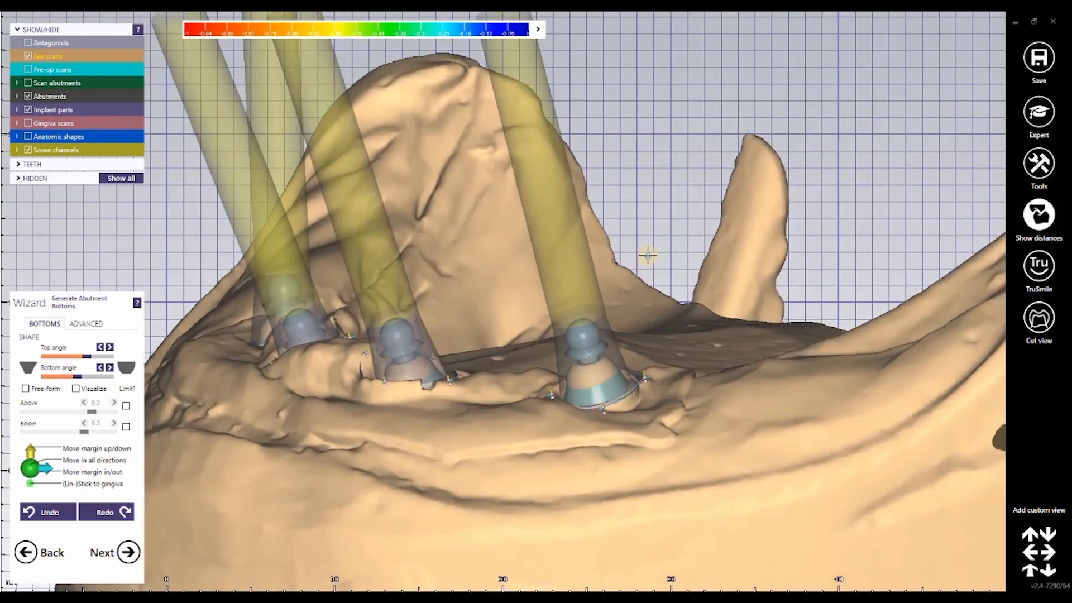
middle_drag(591, 429, 644, 258)
right_drag(643, 259, 660, 355)
scroll(660, 355, up, 6)
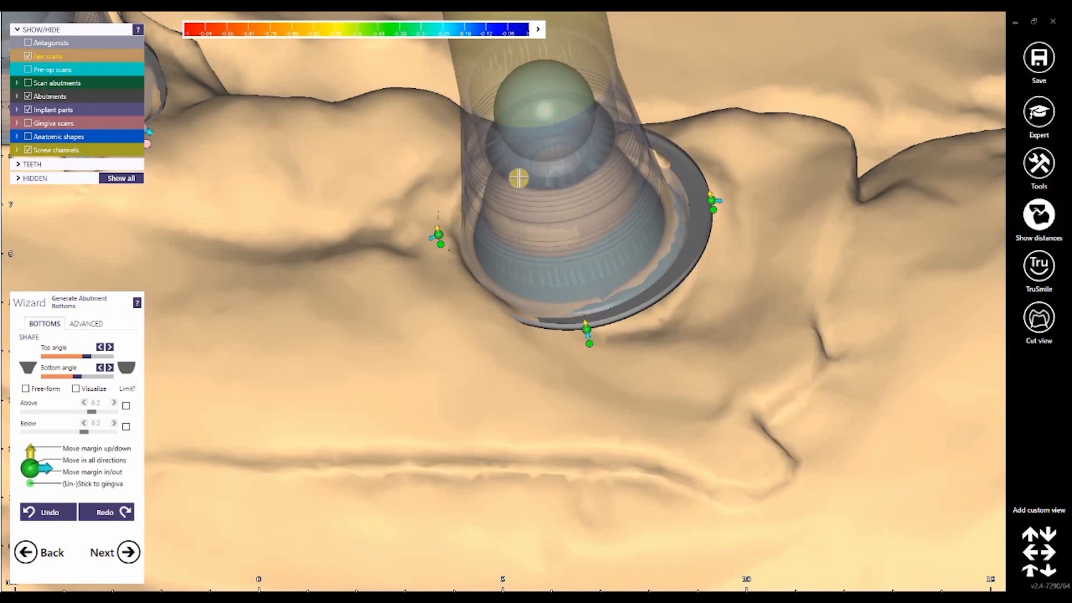
middle_drag(519, 177, 594, 111)
drag(508, 162, 519, 144)
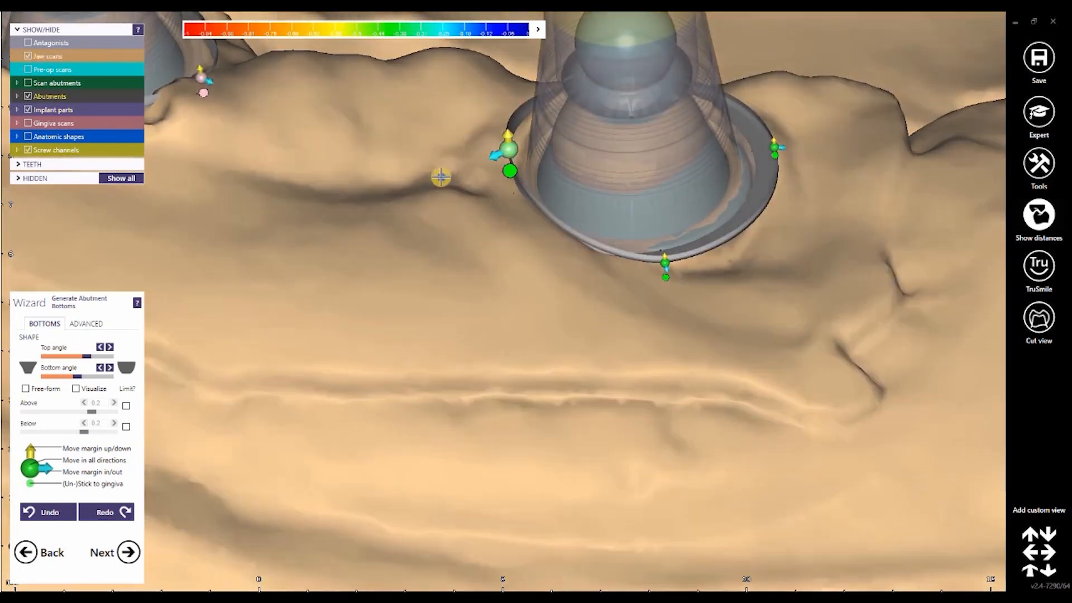
Step: Unstick the margins of the neighbouring abutments from the gingiva
right_drag(440, 178, 350, 353)
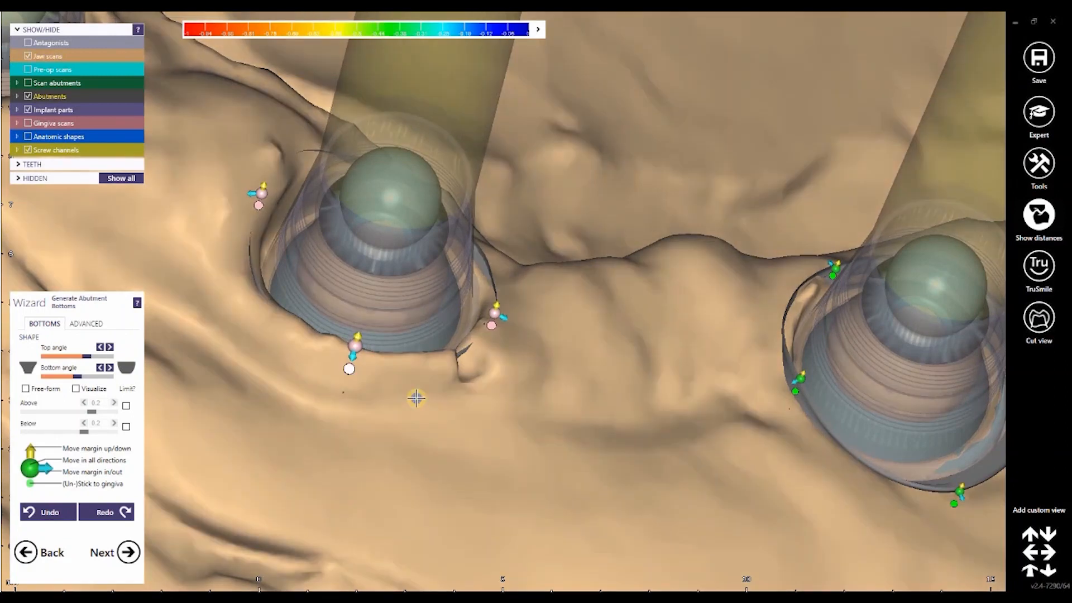
right_drag(415, 398, 554, 475)
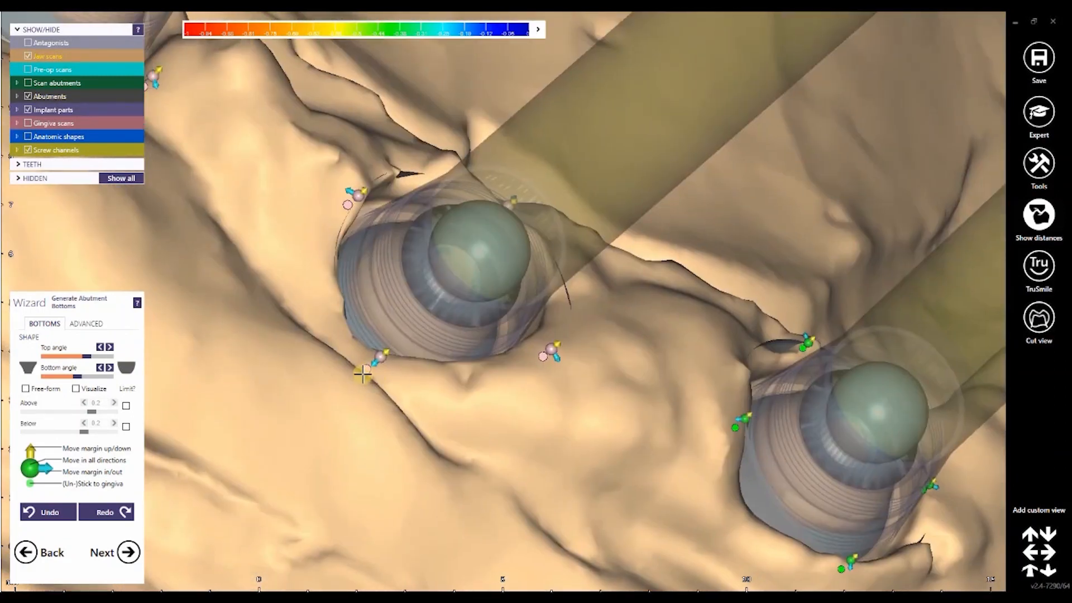
click(361, 374)
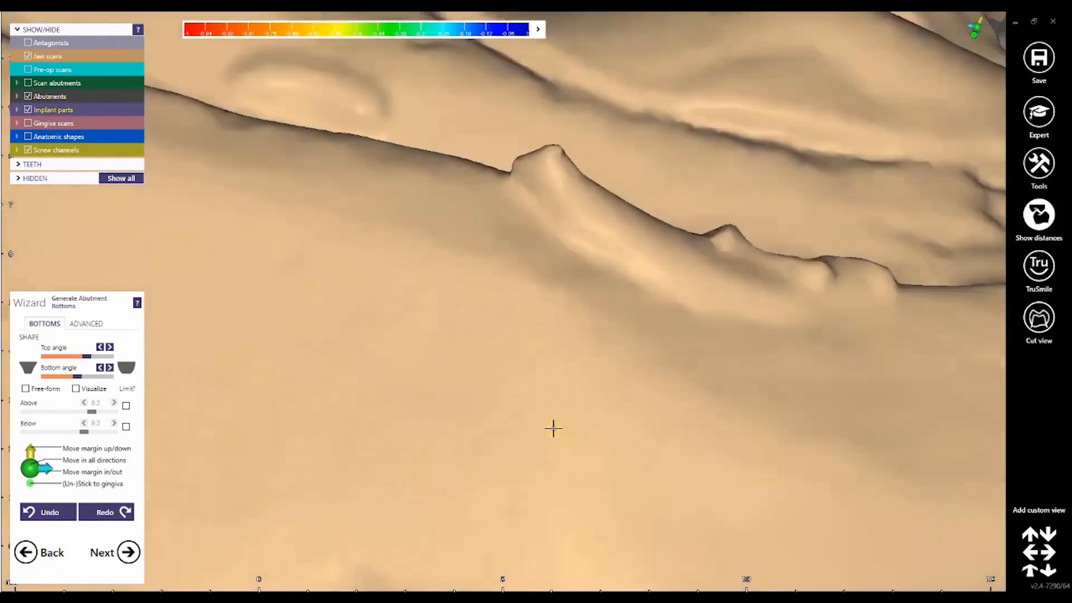
Step: Raise the side margin points of the inner abutment so its edge sits higher against the surrounding gingiva
right_drag(553, 428, 562, 304)
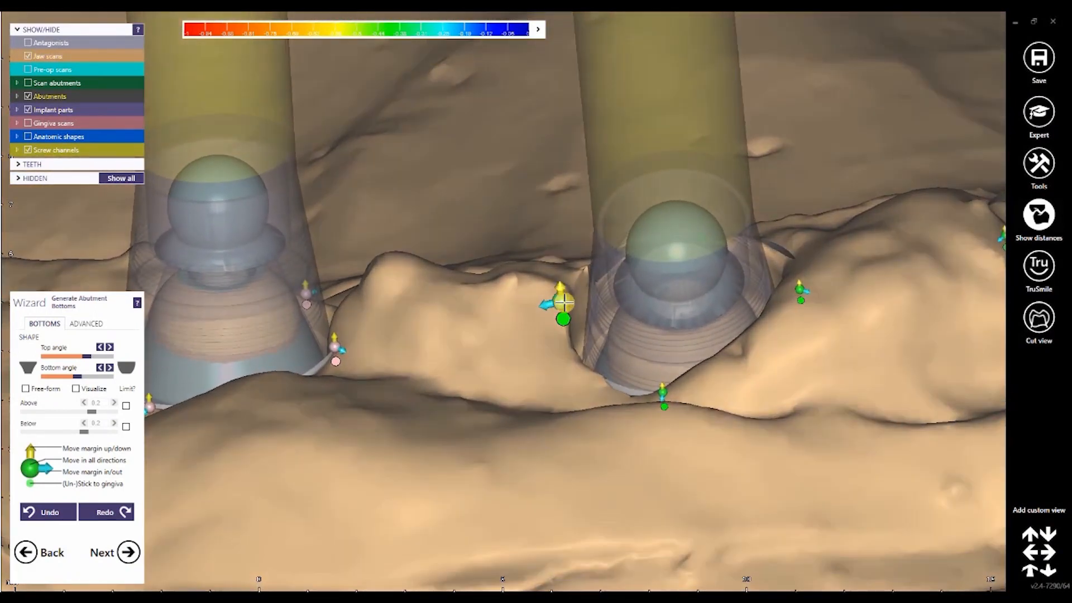
mouse_move(569, 267)
mouse_down()
mouse_move(579, 256)
mouse_move(556, 267)
mouse_up()
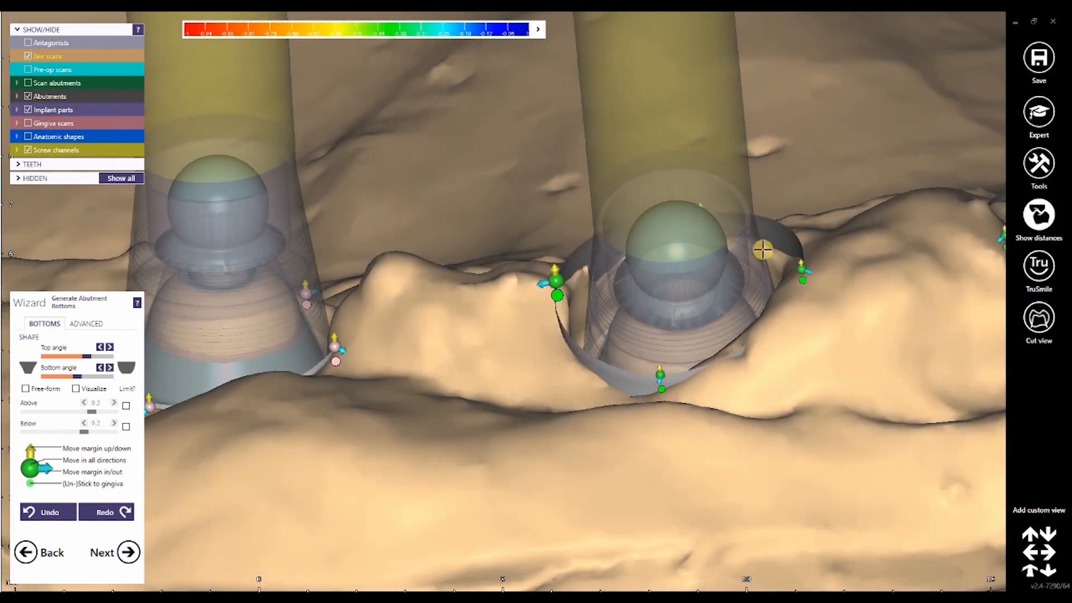
drag(806, 271, 801, 241)
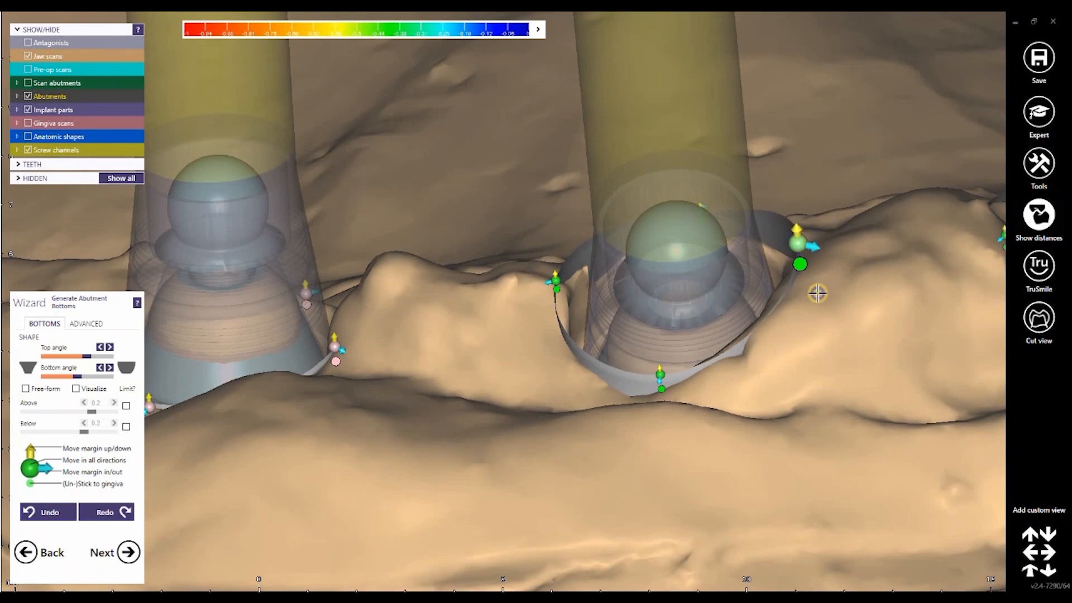
right_drag(817, 292, 797, 345)
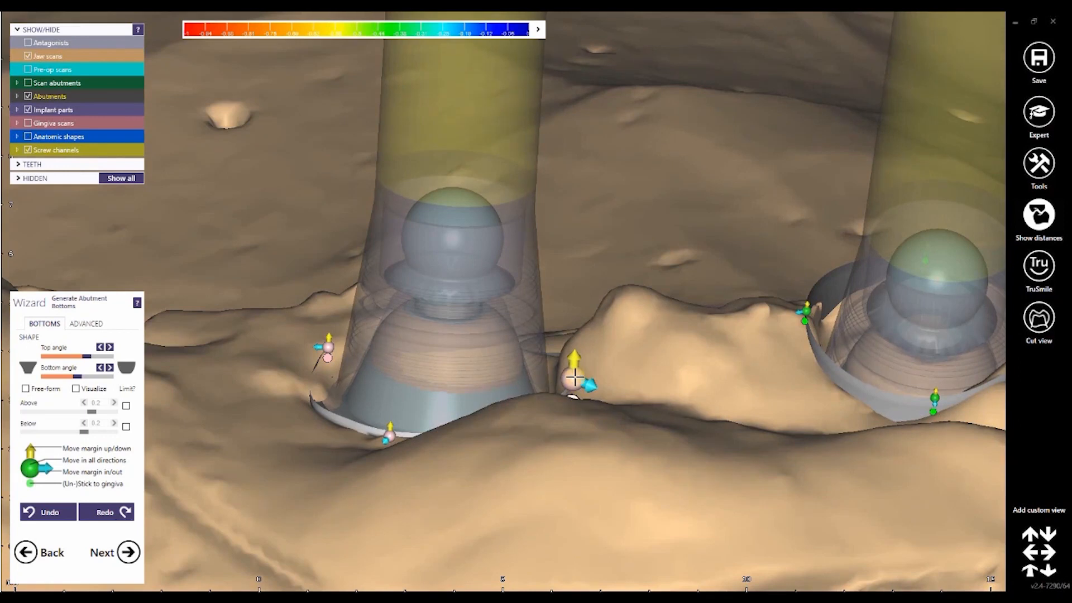
Step: Raise and unstick the last outer abutment's margin, then undo its accidental resticking to the gingiva
drag(574, 378, 574, 364)
drag(591, 312, 570, 315)
right_drag(602, 339, 525, 430)
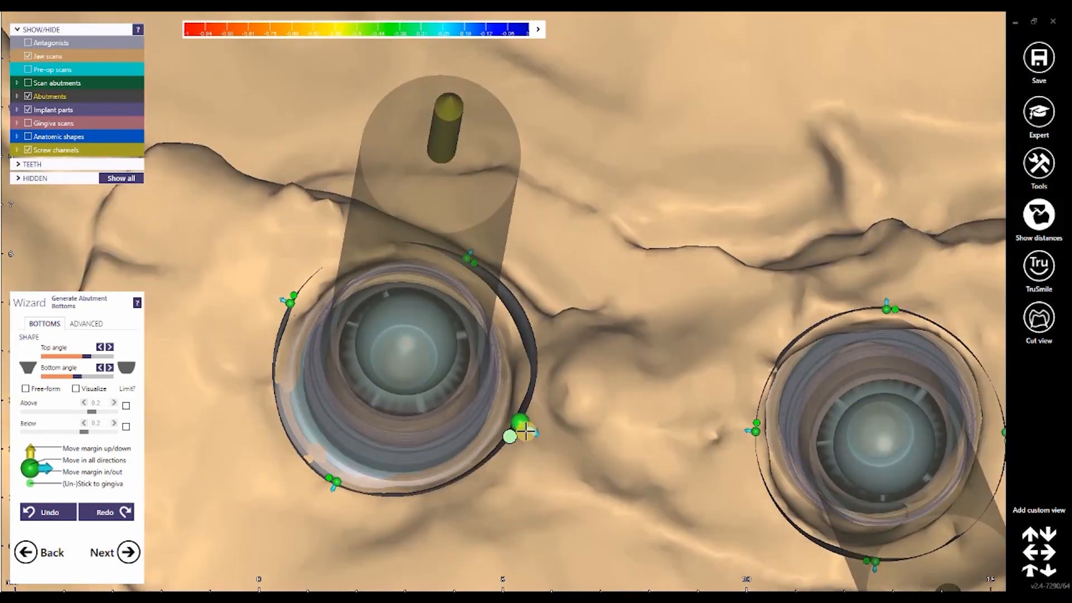
click(512, 436)
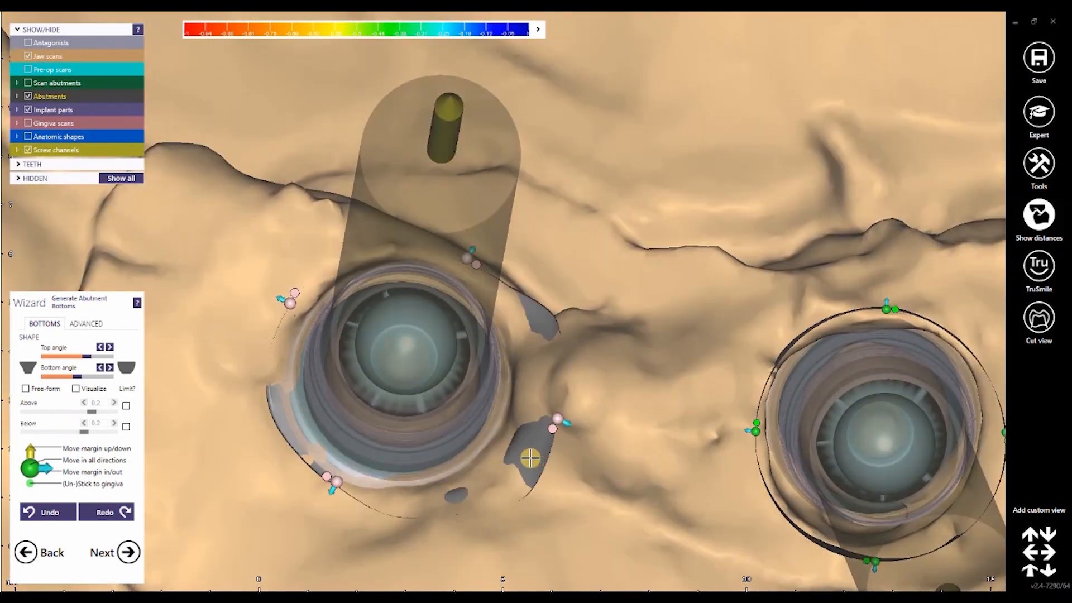
key(ctrl+z)
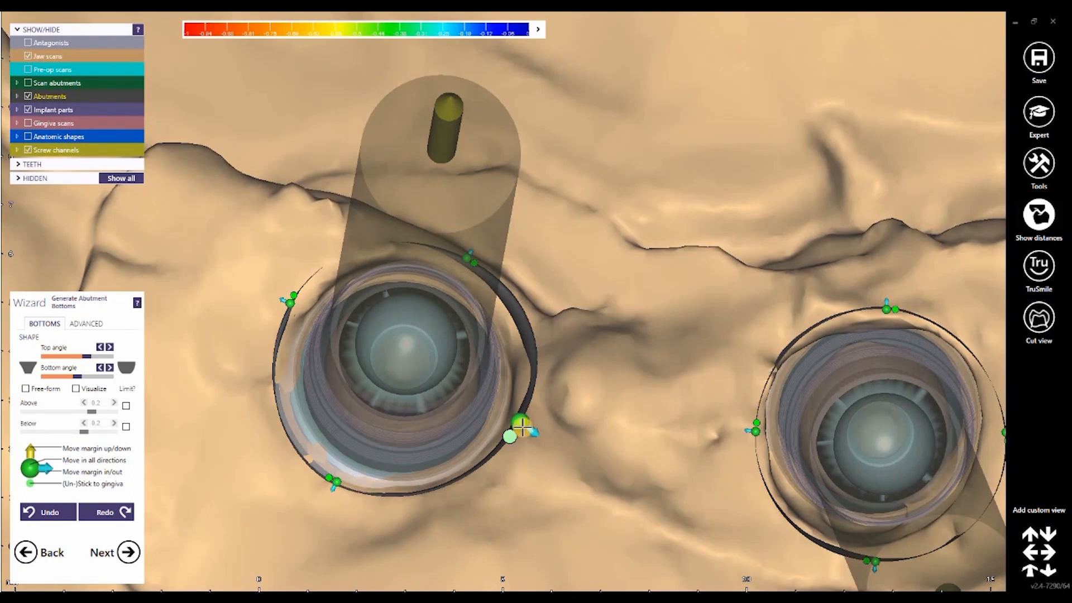
Step: Pull the margins of the last outer abutment and its inner neighbour inward toward their implants
drag(522, 427, 510, 420)
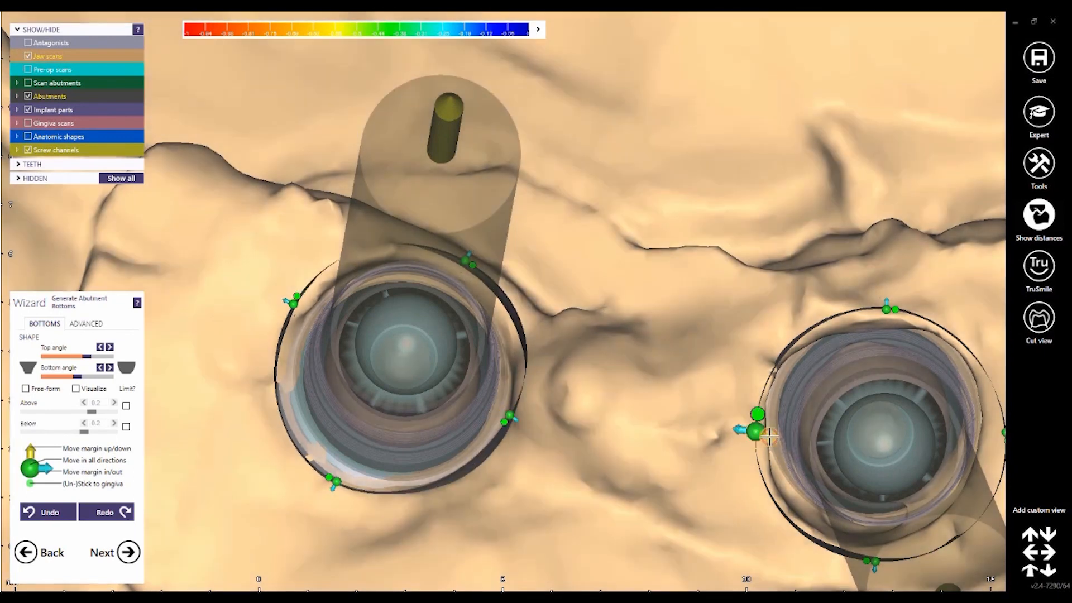
drag(756, 433, 786, 435)
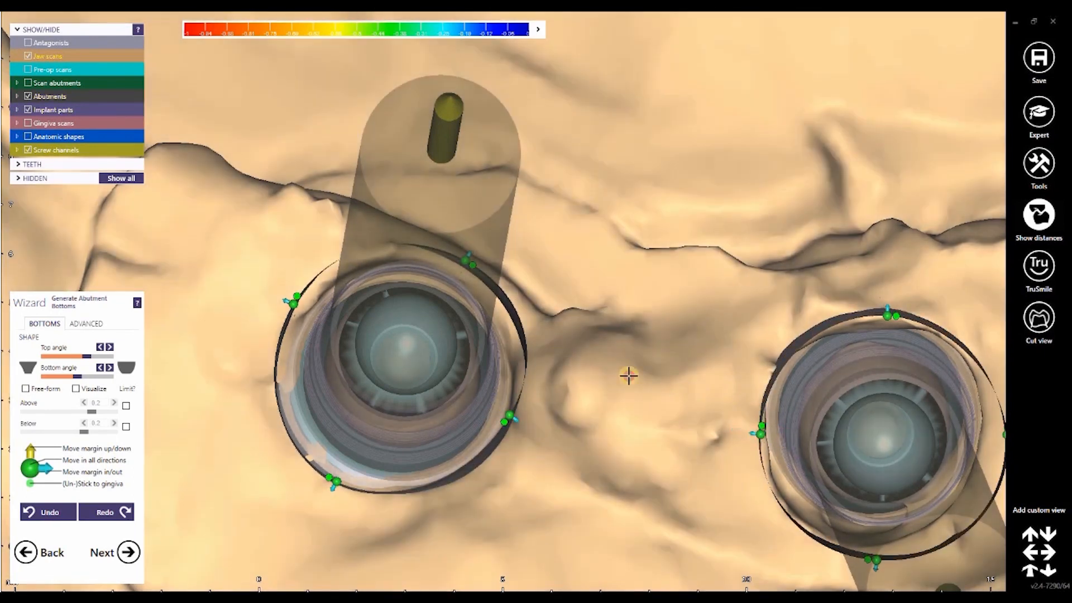
middle_drag(949, 455, 810, 411)
right_drag(879, 463, 873, 414)
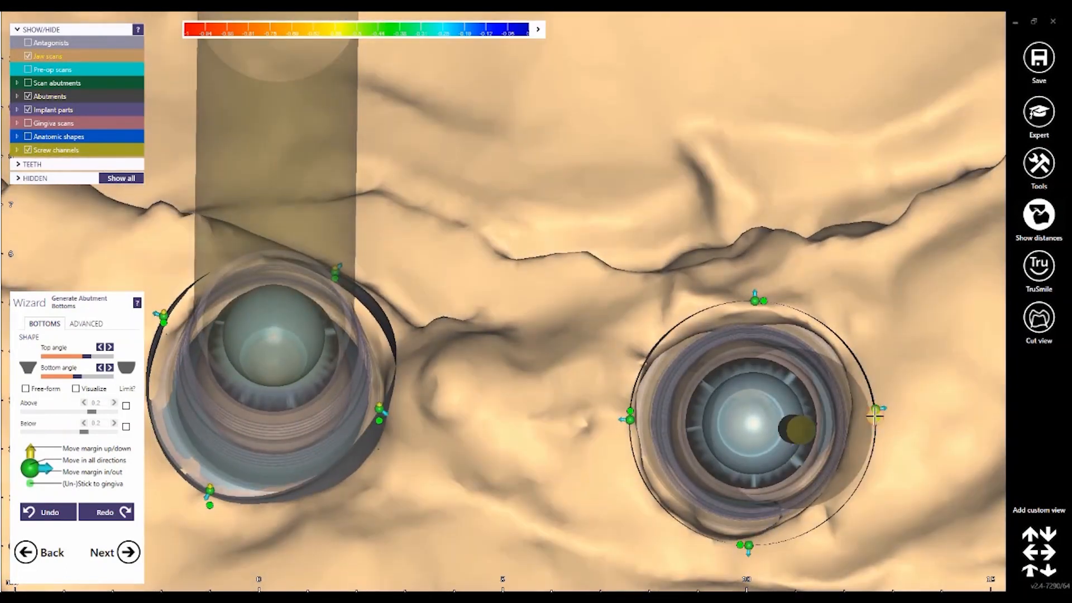
Step: Narrow the margins of the remaining inner and outer abutments on the opposite side of the arch
middle_drag(874, 416, 523, 467)
mouse_move(888, 412)
right_down()
mouse_move(848, 441)
mouse_move(894, 403)
right_up()
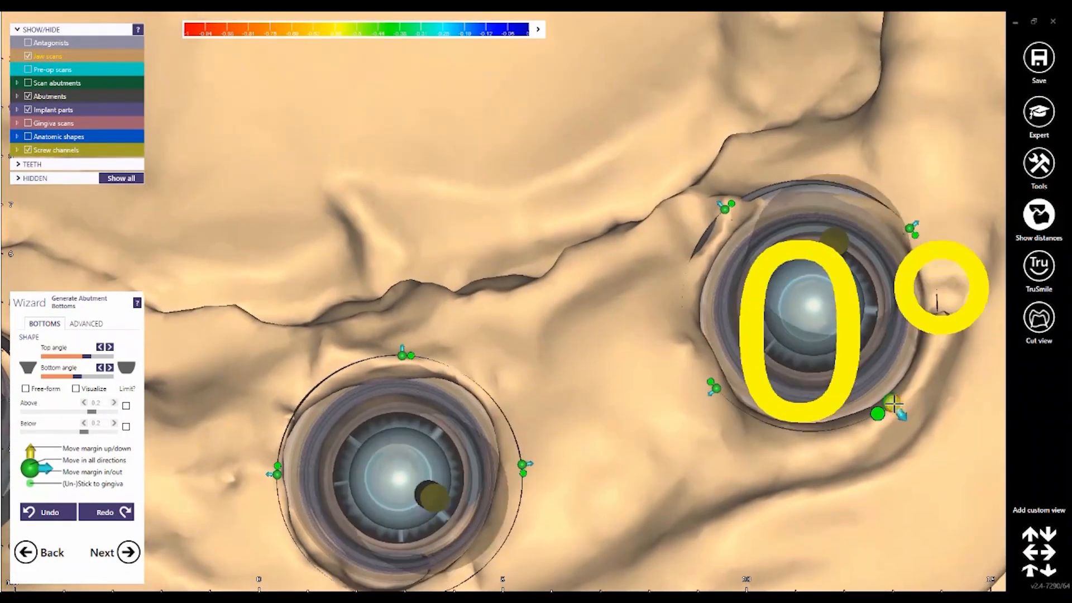
drag(894, 403, 891, 401)
middle_drag(971, 142, 617, 435)
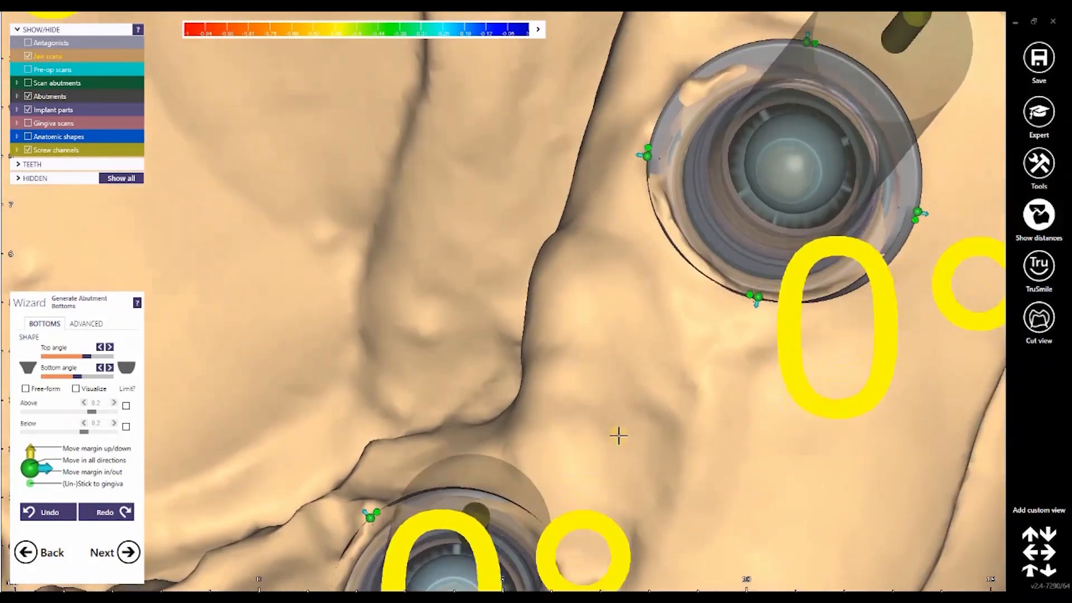
right_drag(617, 435, 642, 427)
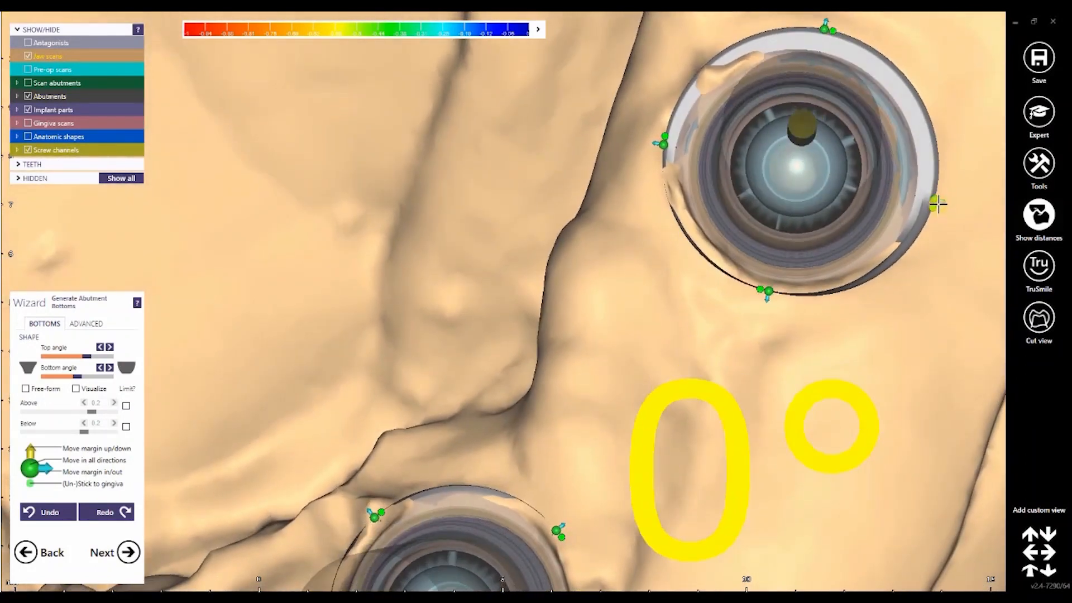
drag(933, 202, 926, 198)
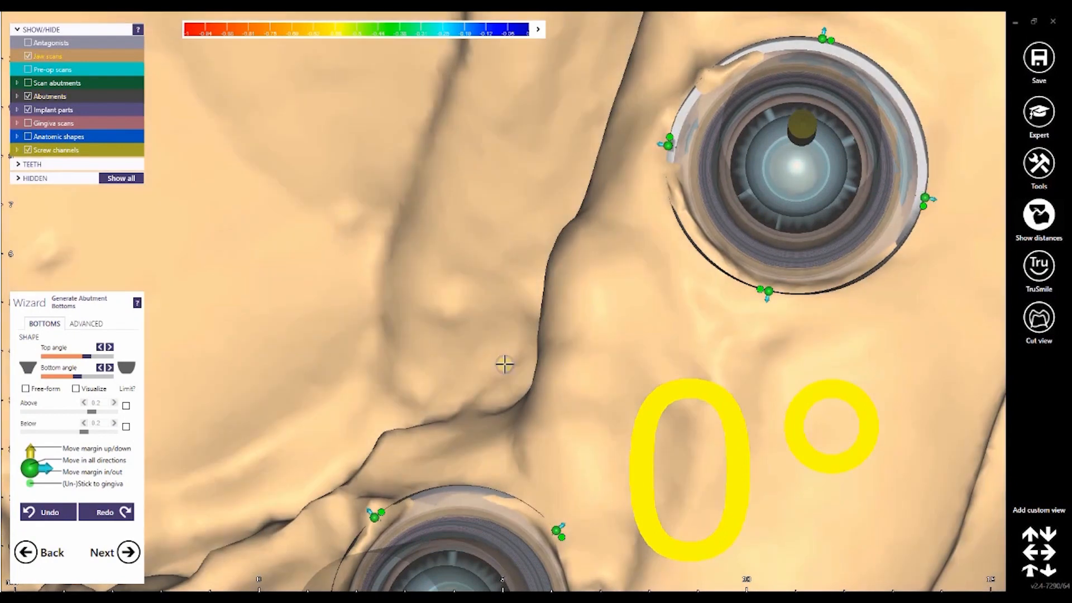
Step: Fine-tune the height of the abutment margin points from the front so the edges follow the gingiva
scroll(505, 364, down, 5)
right_drag(505, 364, 586, 329)
scroll(396, 248, up, 5)
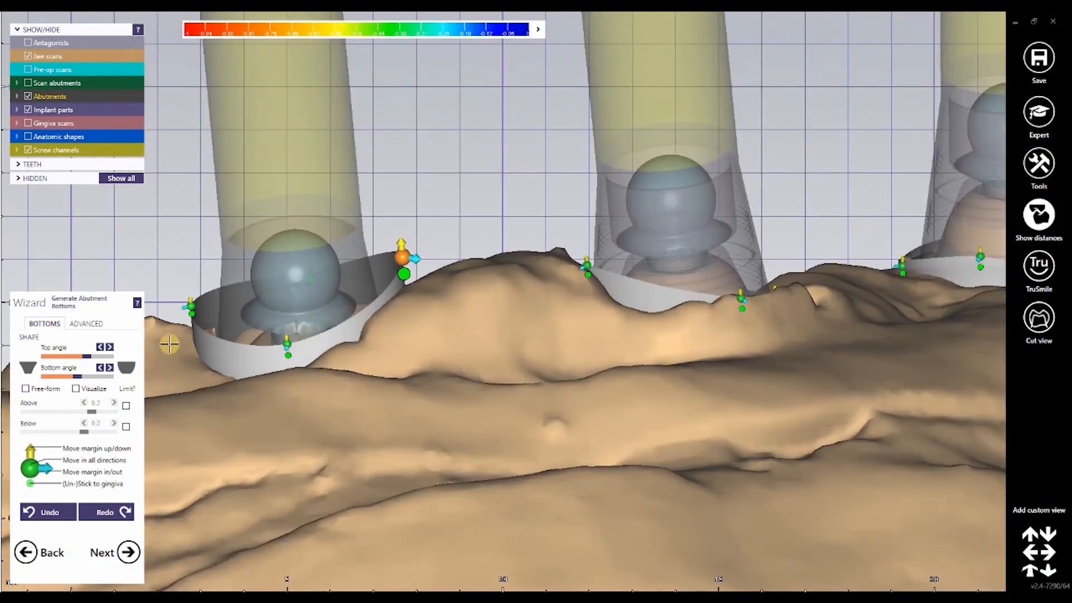
click(188, 309)
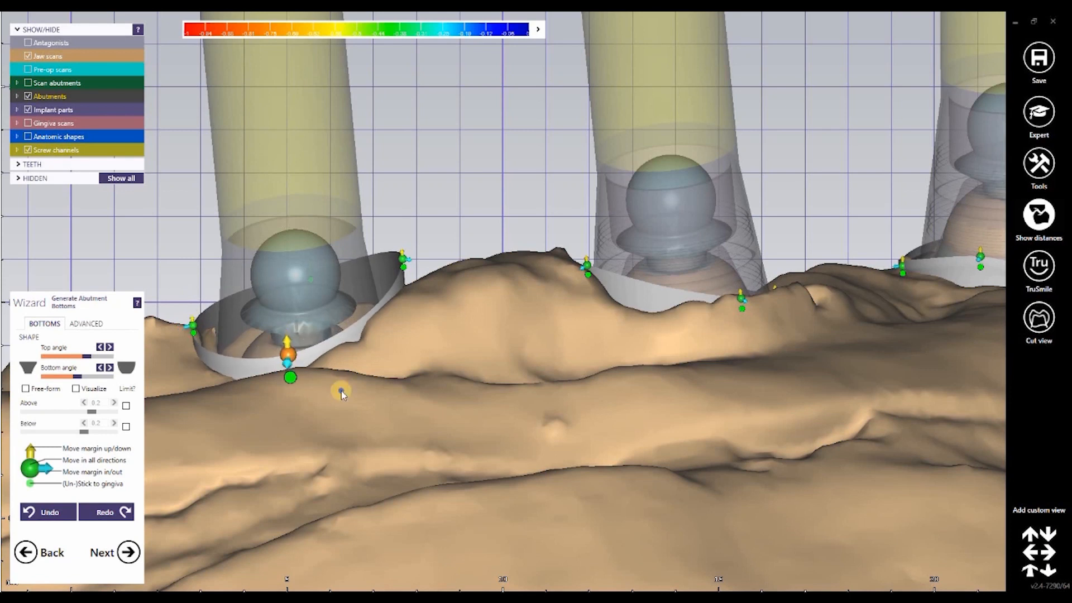
right_drag(340, 394, 421, 270)
middle_drag(422, 270, 460, 279)
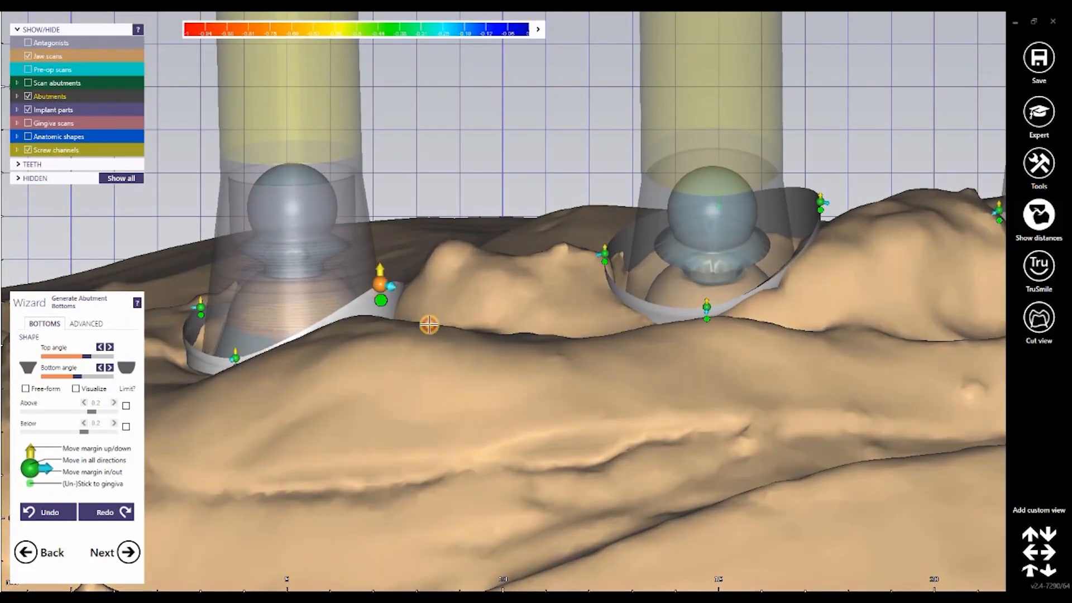
right_drag(440, 332, 441, 473)
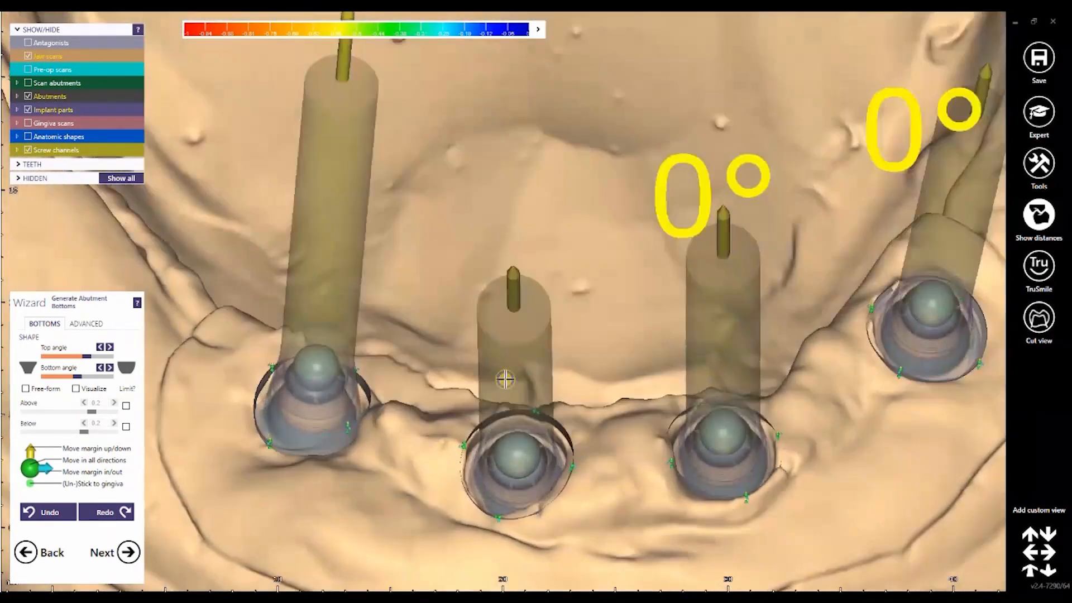
Step: Show the pre-op scan over the four implants and examine where the screw channels exit through the teeth
right_drag(505, 379, 581, 309)
middle_drag(580, 309, 562, 311)
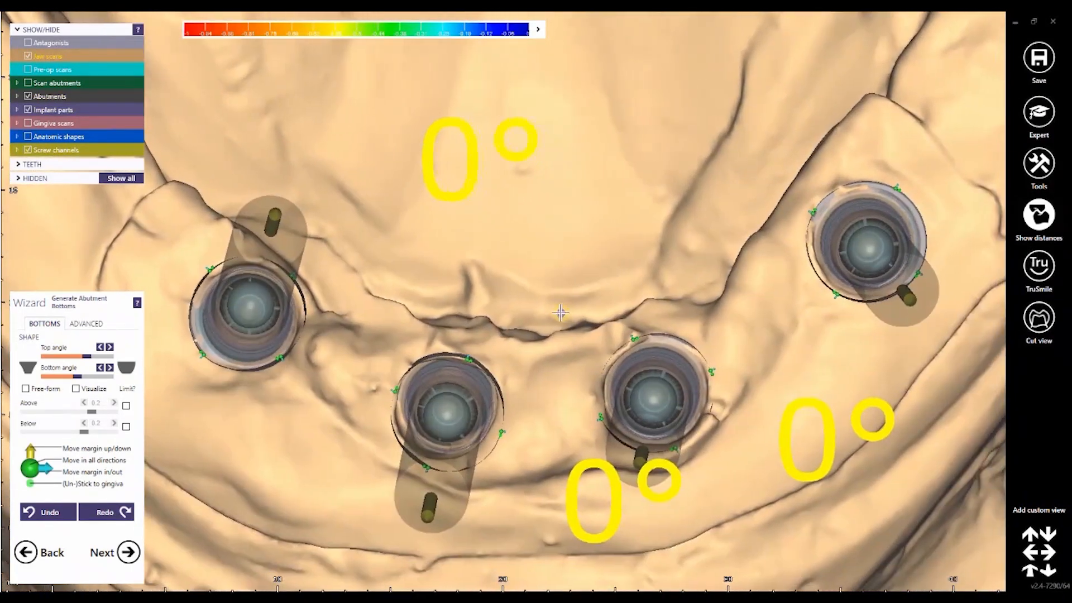
scroll(564, 313, down, 4)
right_drag(563, 313, 524, 334)
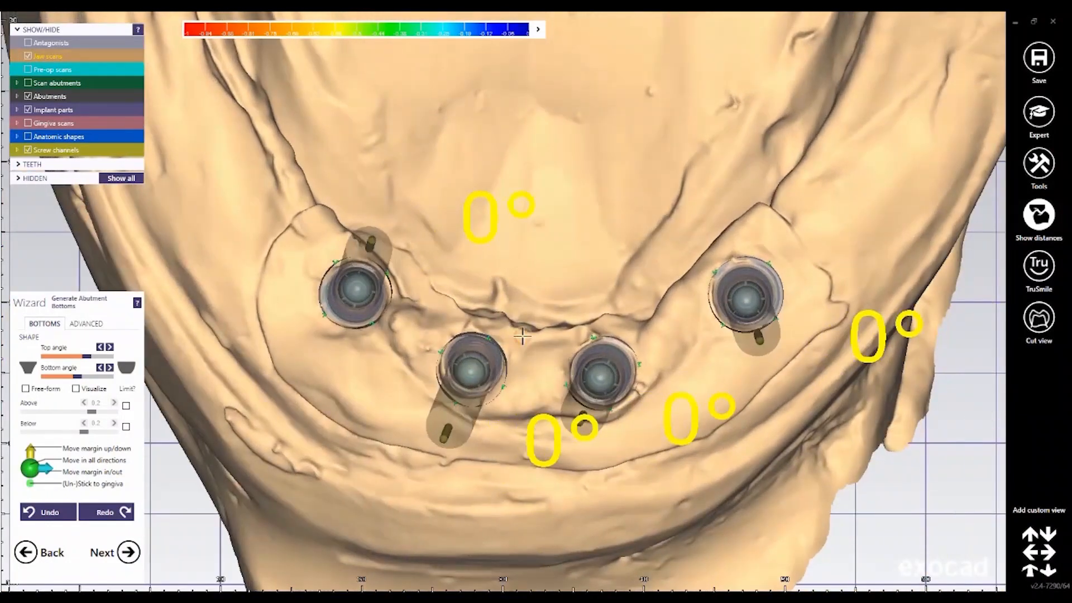
middle_drag(525, 334, 515, 338)
right_drag(516, 338, 440, 355)
scroll(504, 333, down, 3)
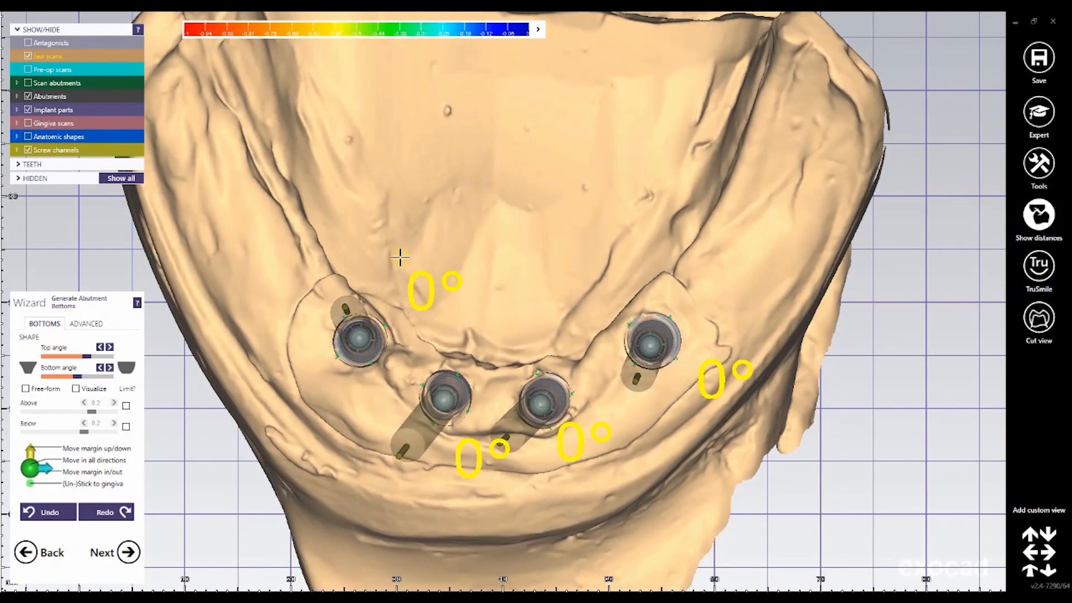
click(28, 69)
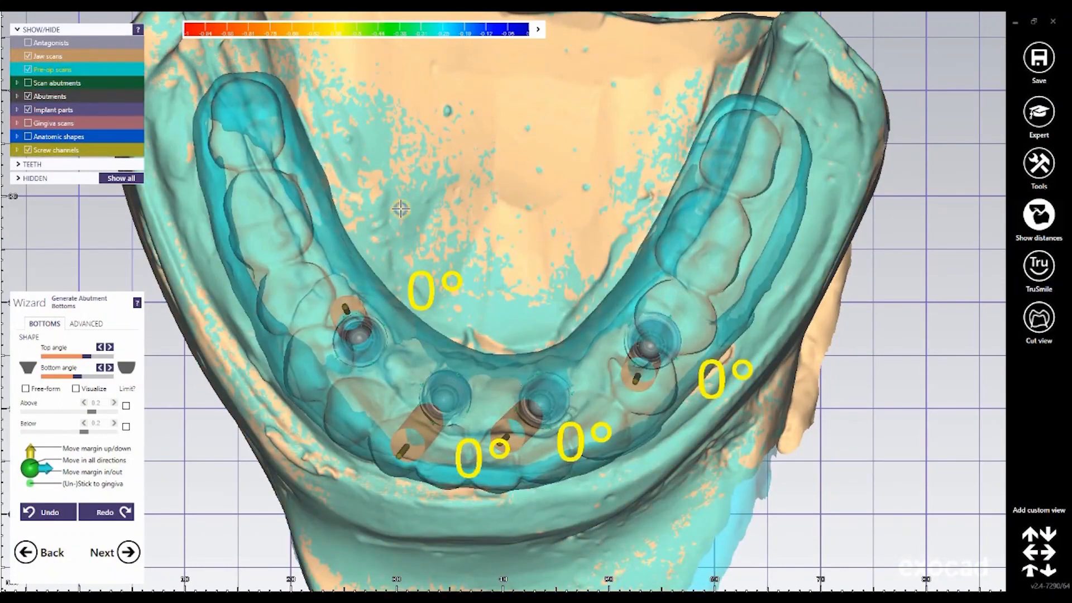
right_drag(400, 209, 435, 437)
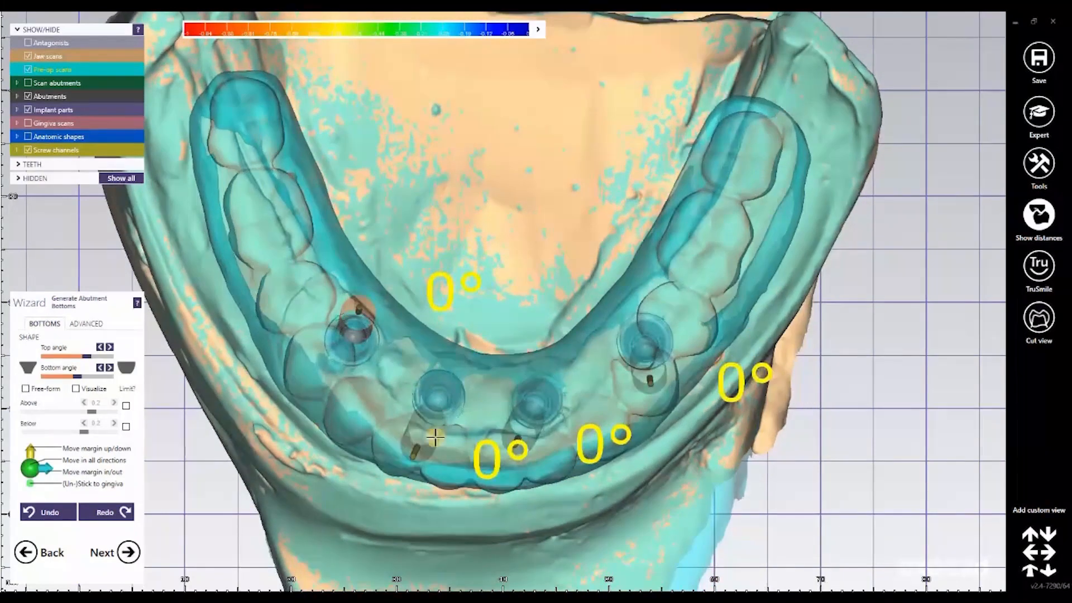
right_drag(441, 401, 433, 399)
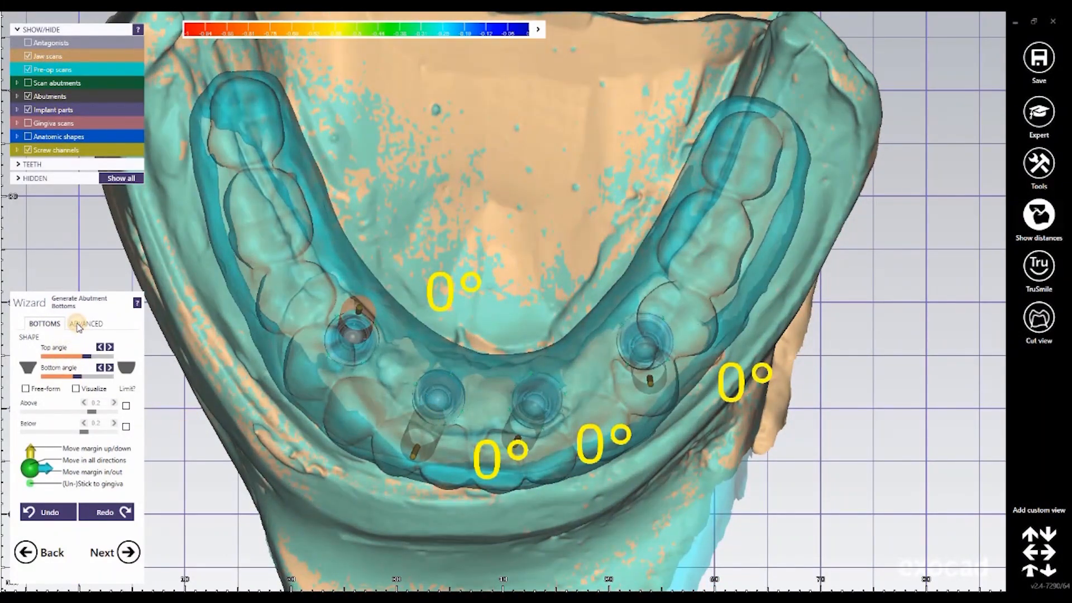
Step: Angulate the screw channels in the advanced bottom settings: 17° and 15° on the front implants, 21° and 5° on the rear ones
click(86, 325)
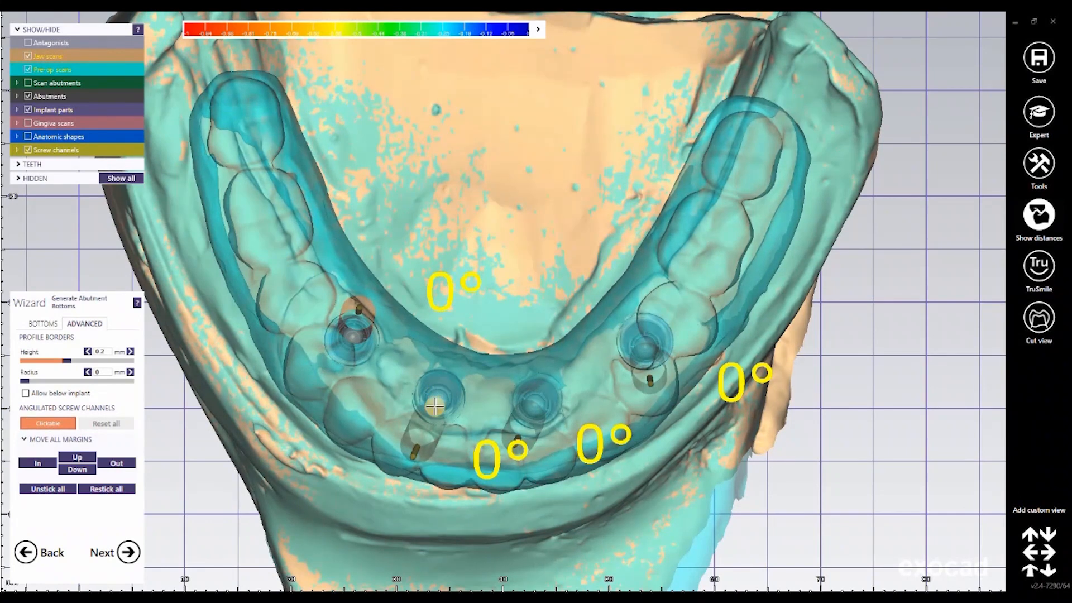
drag(437, 401, 518, 382)
right_drag(581, 395, 515, 403)
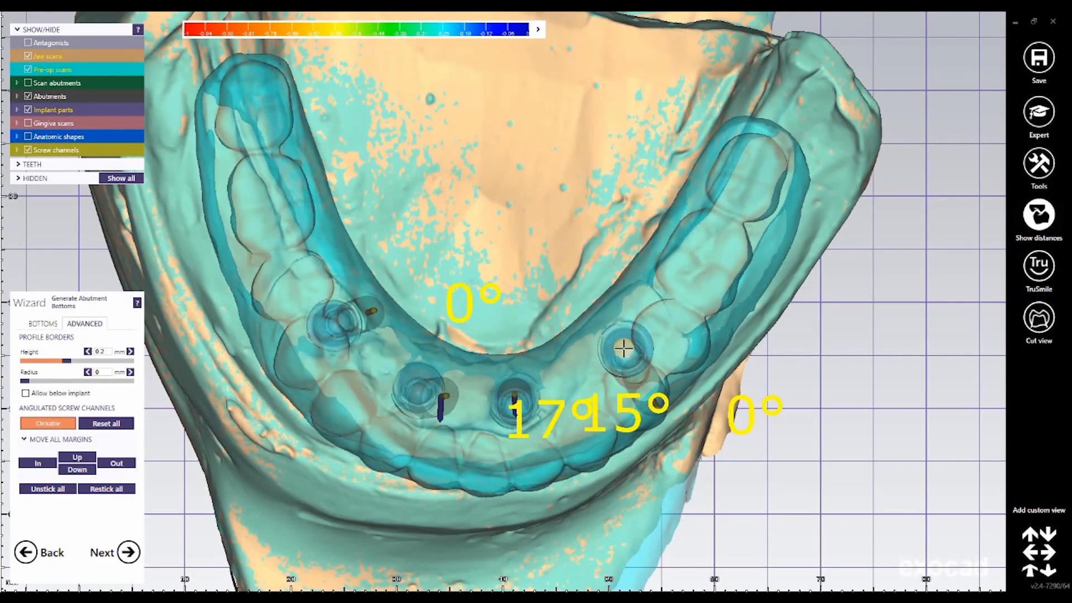
drag(623, 348, 374, 333)
mouse_move(383, 320)
right_down()
mouse_move(426, 303)
mouse_move(365, 308)
mouse_move(383, 326)
right_up()
click(352, 314)
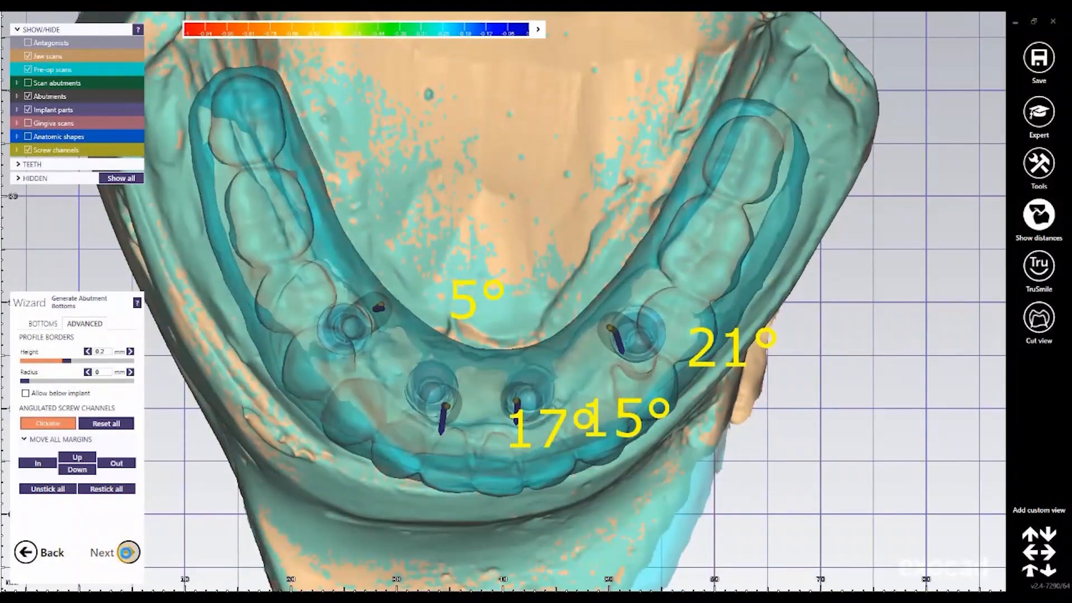
Step: Advance to the bar design stage and hide the pre-op scans to expose the bar profile and implants
click(128, 552)
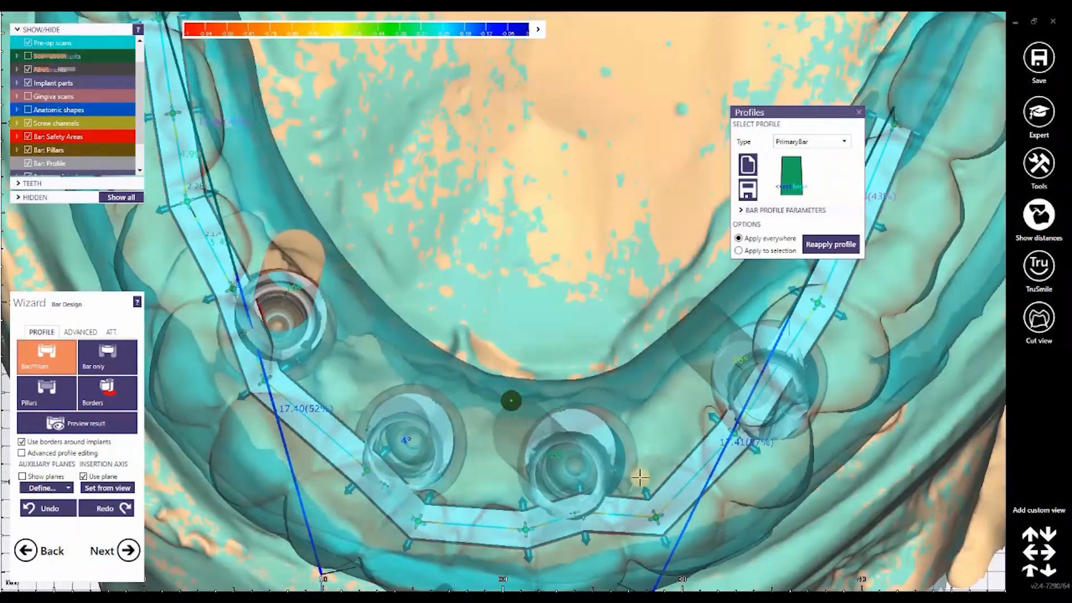
scroll(614, 427, up, 4)
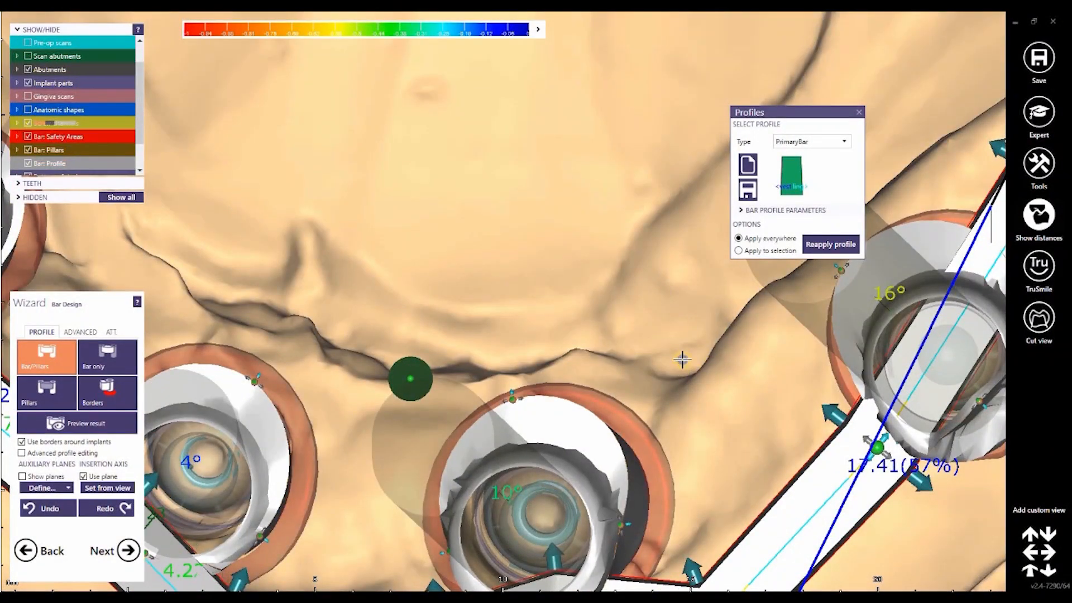
Step: Pull in the lingual border points of the two front implant pillars so the borders sit closer to the screw channels
right_drag(682, 359, 687, 262)
middle_drag(672, 373, 682, 271)
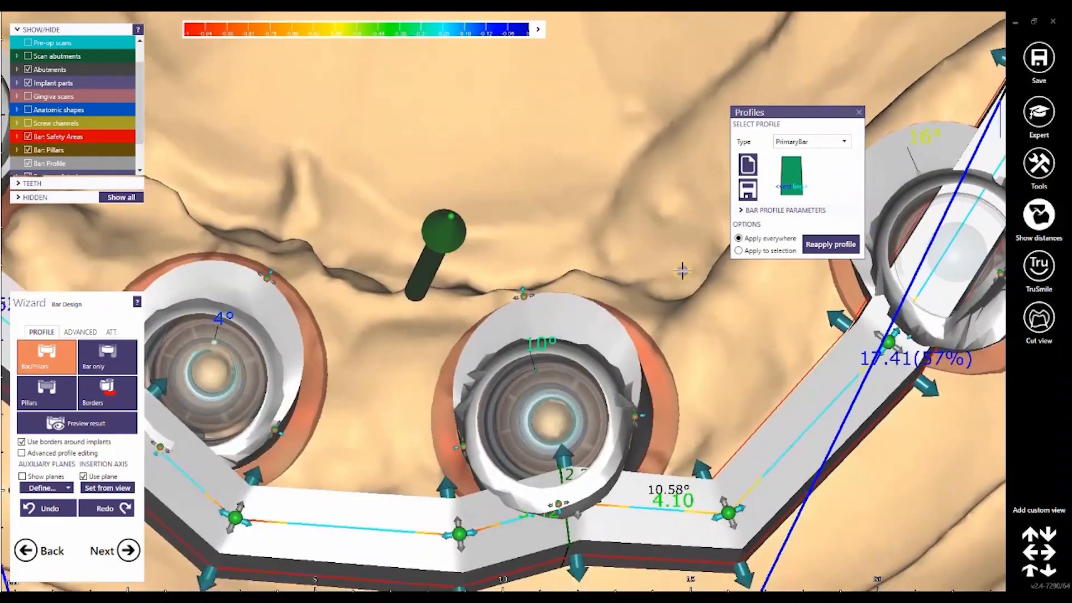
right_drag(503, 276, 518, 292)
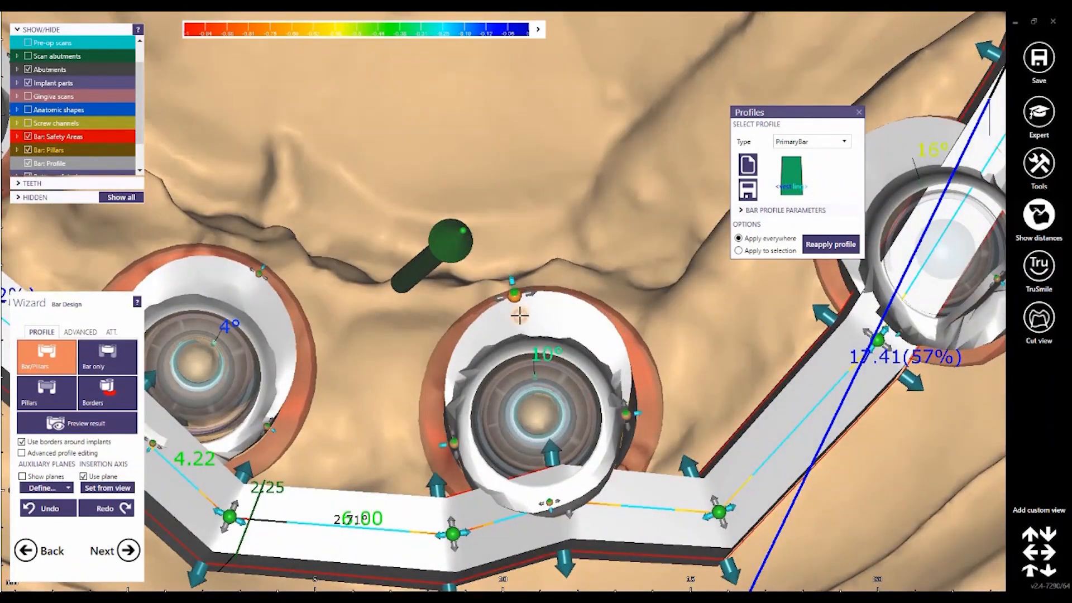
mouse_move(519, 316)
mouse_down()
mouse_move(517, 306)
mouse_move(518, 328)
mouse_up()
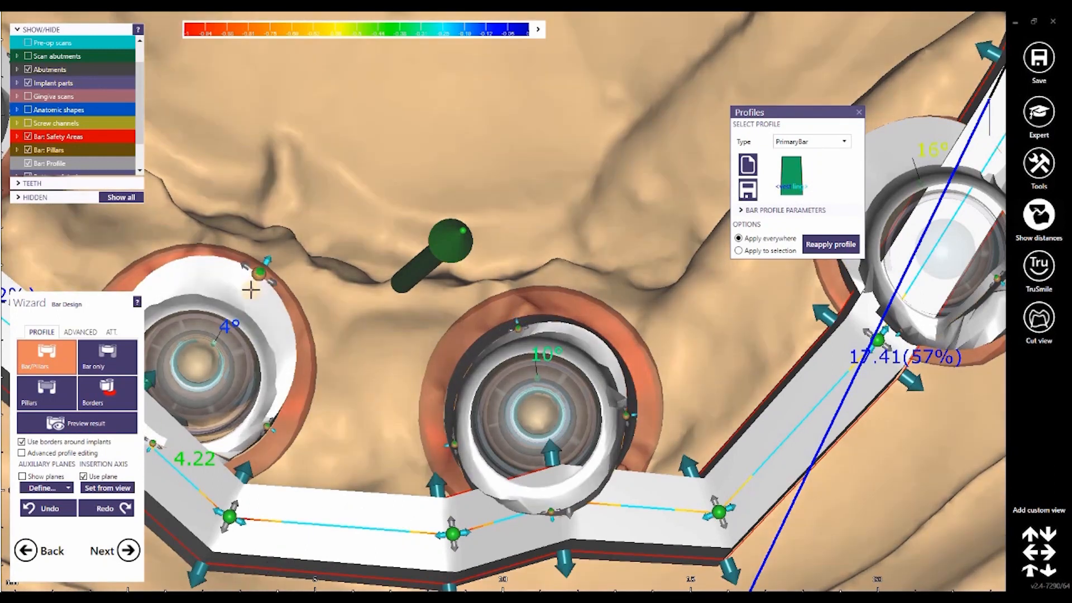
mouse_move(251, 289)
mouse_down()
mouse_move(240, 302)
mouse_move(252, 285)
mouse_up()
Step: Tighten the pillar borders around the two rear implants
middle_drag(279, 186, 603, 364)
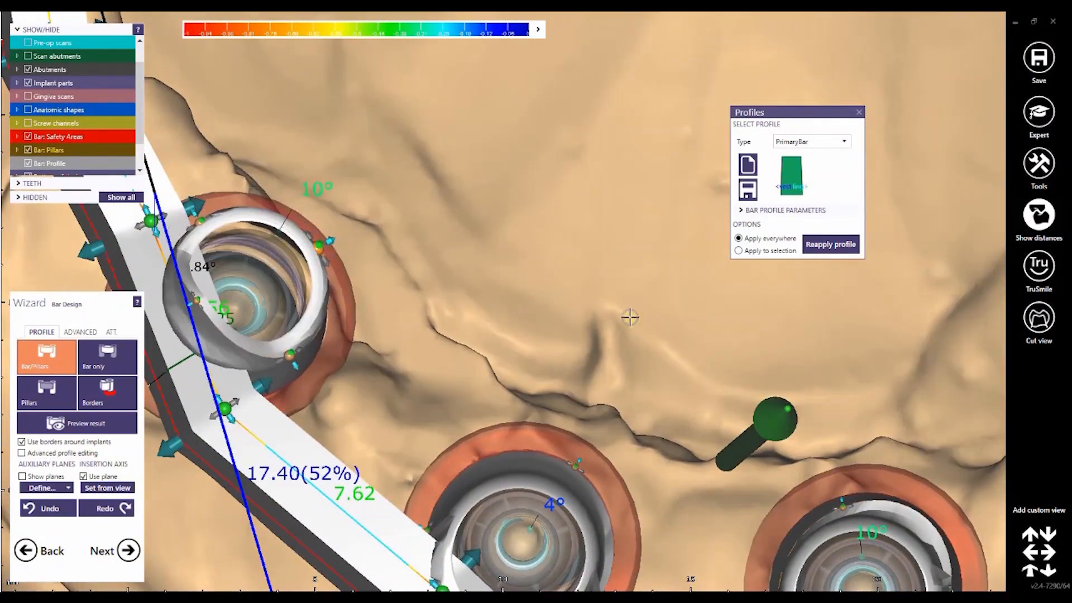
middle_drag(642, 416, 171, 440)
drag(685, 375, 714, 395)
right_drag(696, 416, 526, 366)
scroll(533, 396, down, 4)
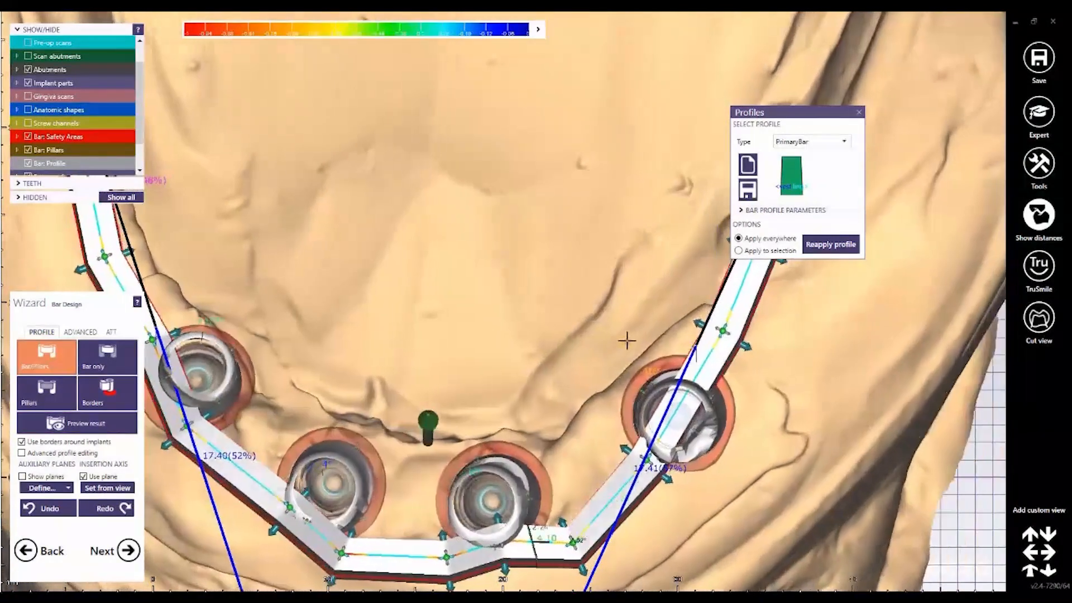
middle_drag(627, 340, 725, 306)
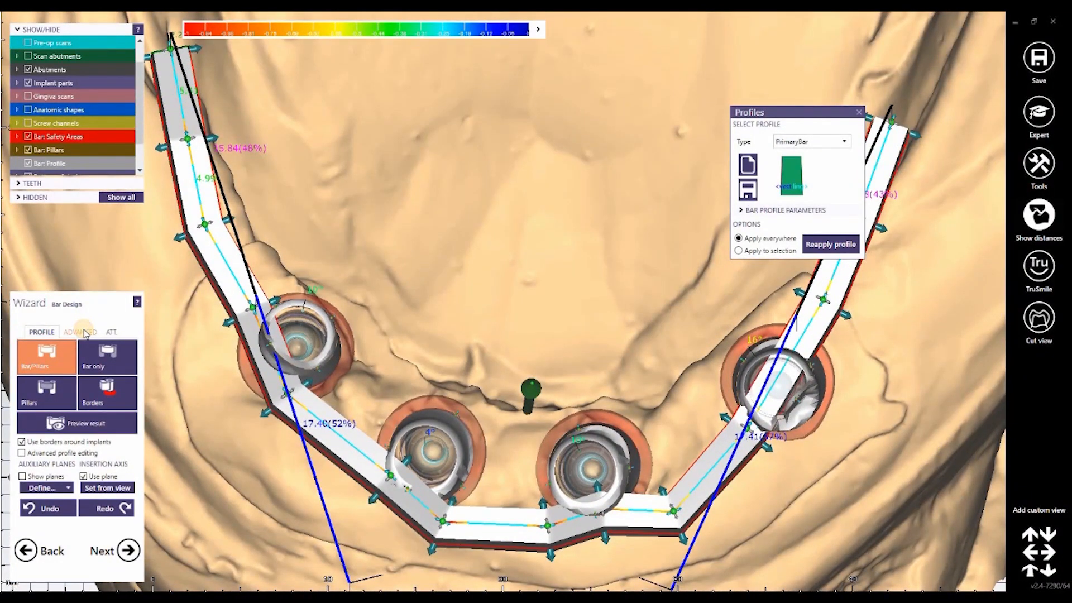
Step: Switch the bar to the rounded design and shorten its rear end on the patient's right, using the pre-op scan as reference
click(84, 332)
click(112, 364)
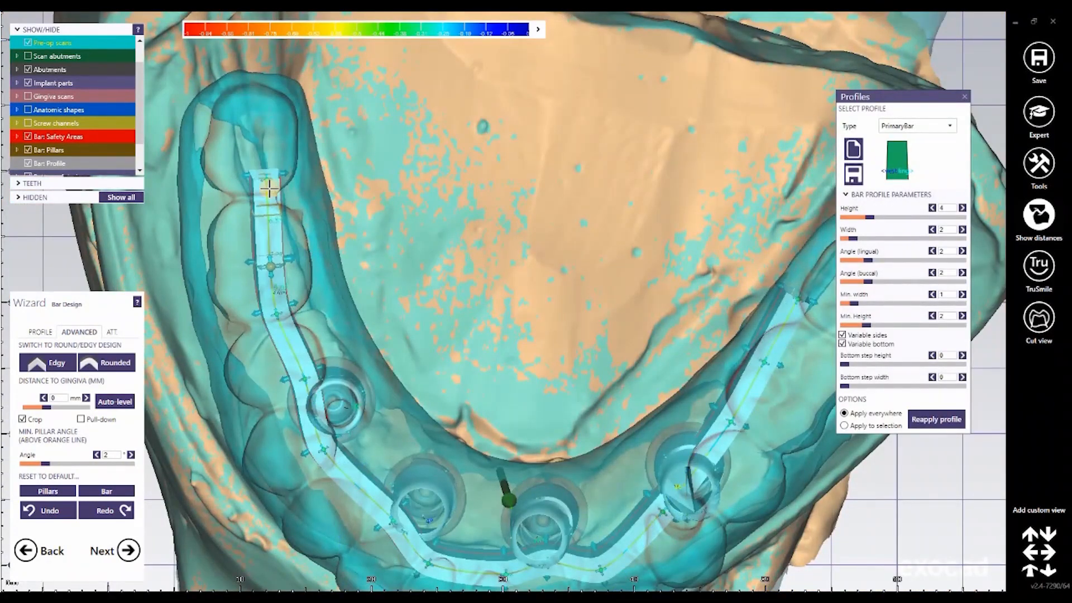
drag(264, 215, 263, 219)
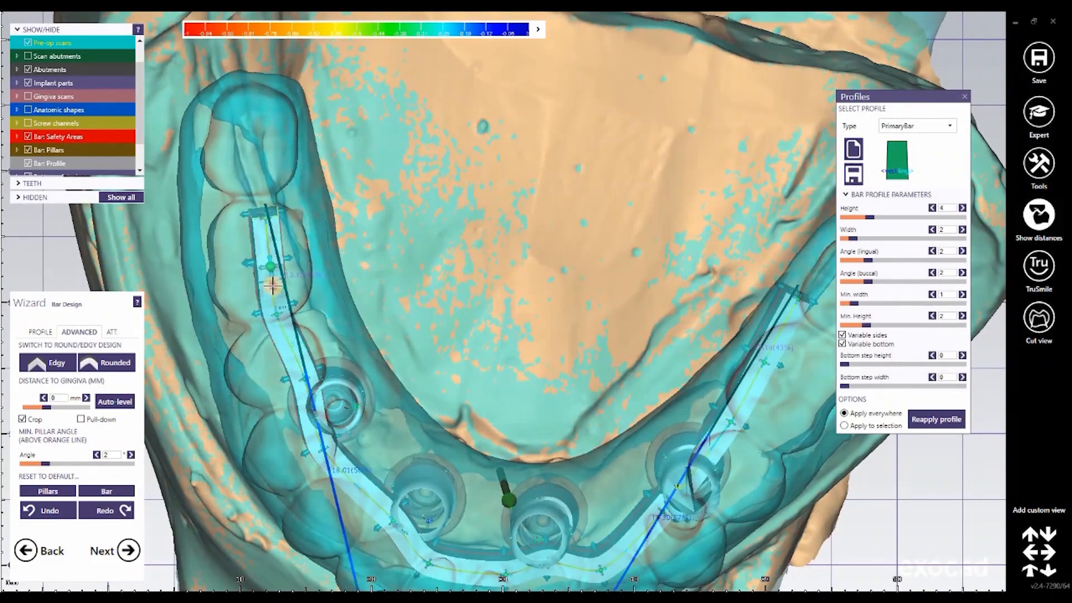
drag(272, 286, 280, 333)
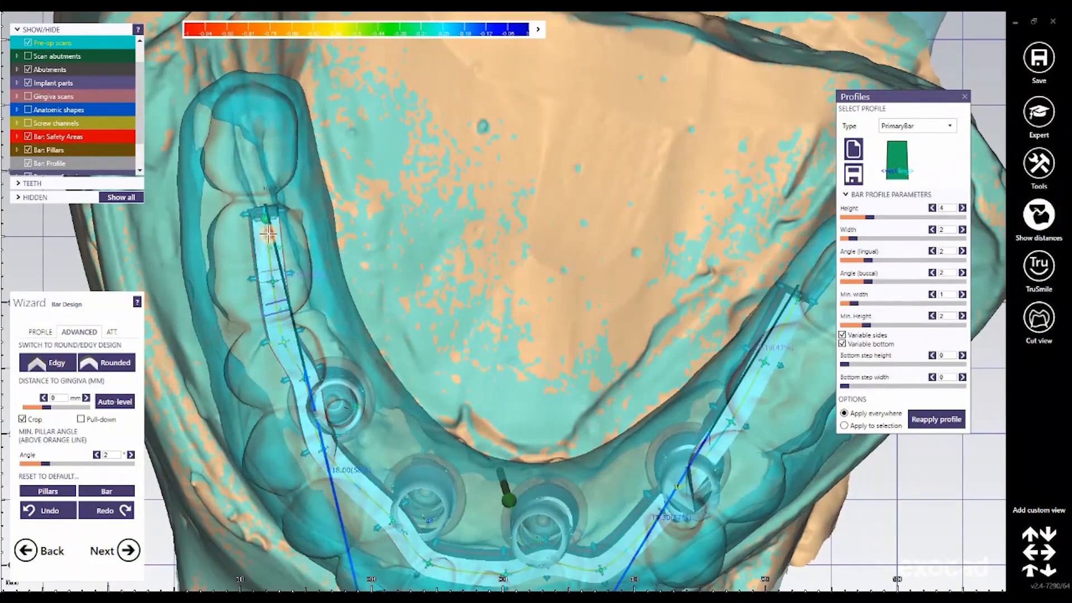
drag(260, 235, 257, 270)
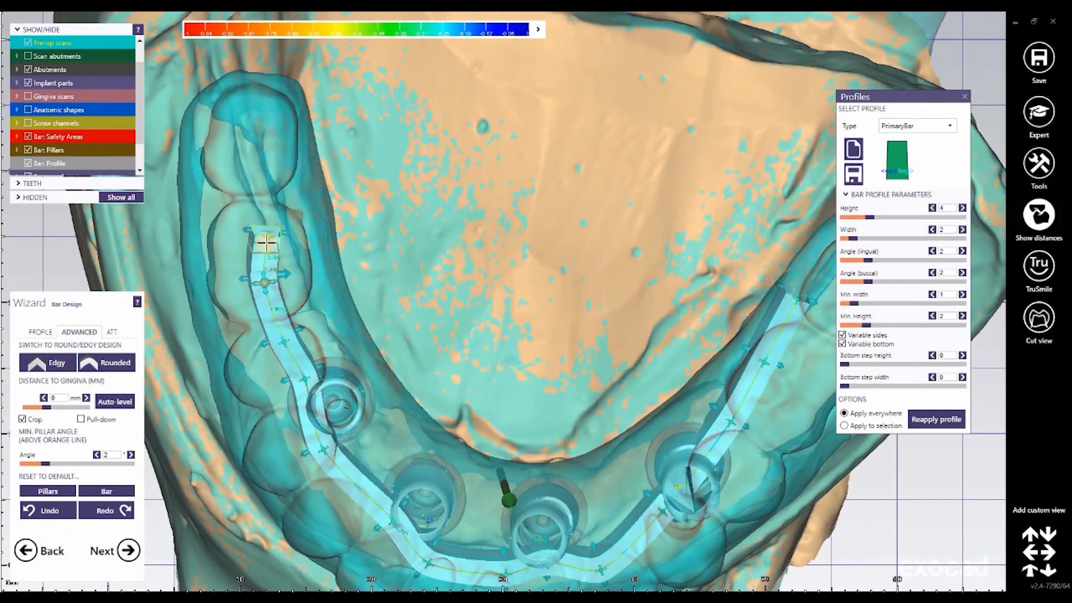
drag(263, 215, 255, 214)
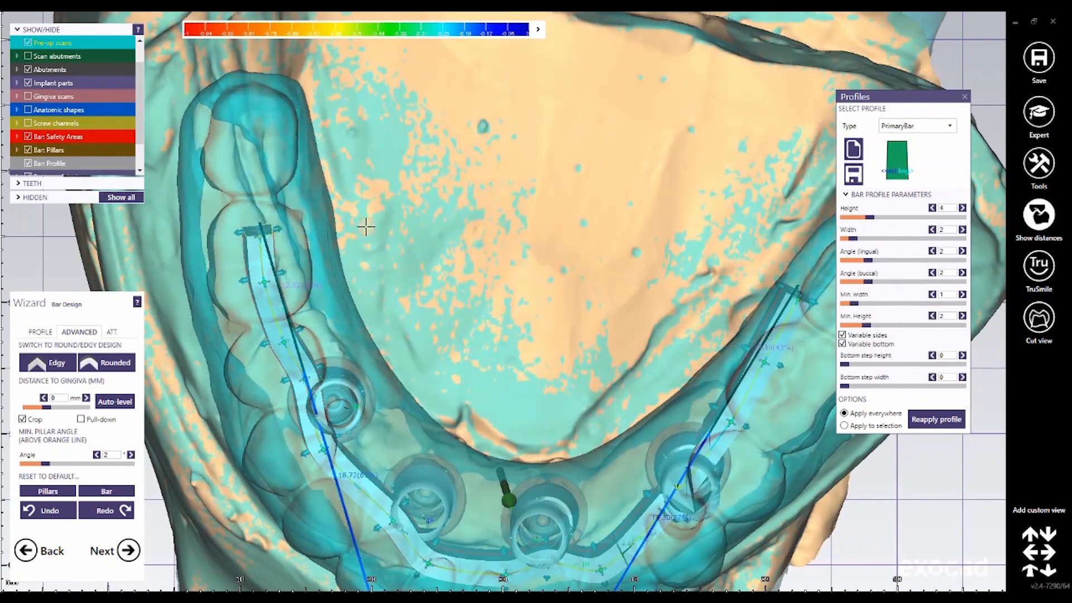
Step: Shorten the bar's rear end on the patient's left, deleting a surplus control point and repositioning the remaining points within the teeth
middle_drag(784, 297, 545, 263)
mouse_move(558, 267)
mouse_down()
mouse_move(563, 302)
mouse_move(566, 284)
mouse_up()
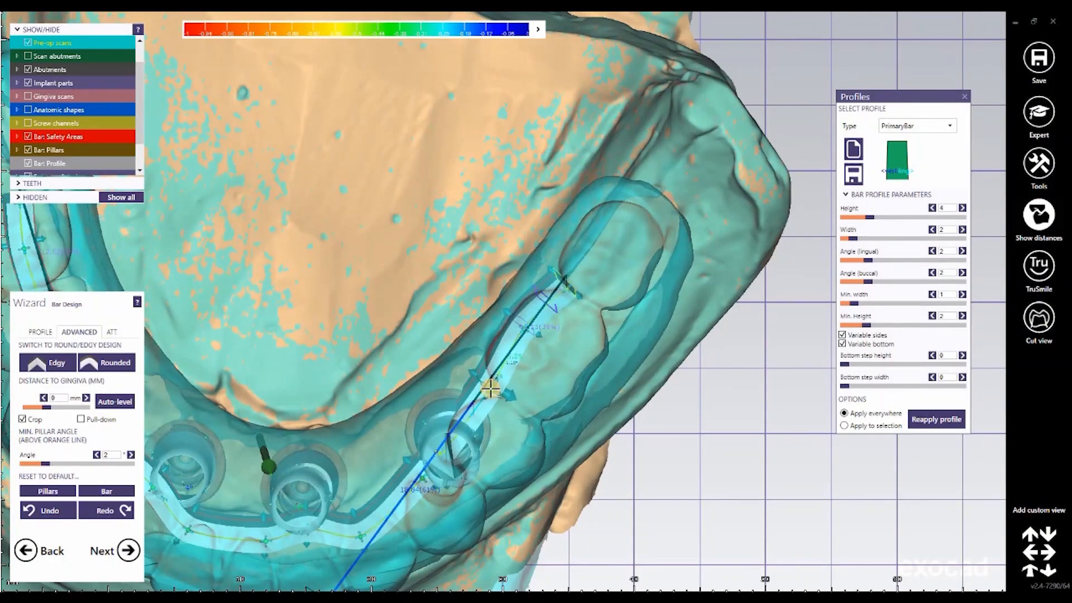
key(Delete)
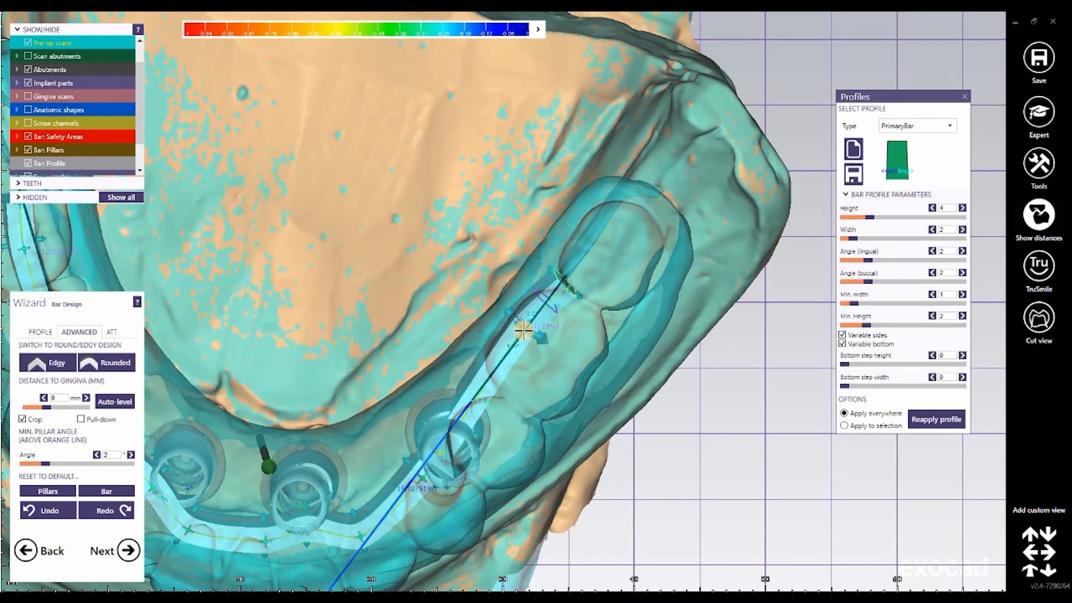
drag(517, 369, 521, 382)
drag(567, 284, 568, 333)
Step: Smooth the bar's path on the patient's right by moving the point beside the rear implant buccally and adjusting the end point
middle_drag(492, 287, 776, 287)
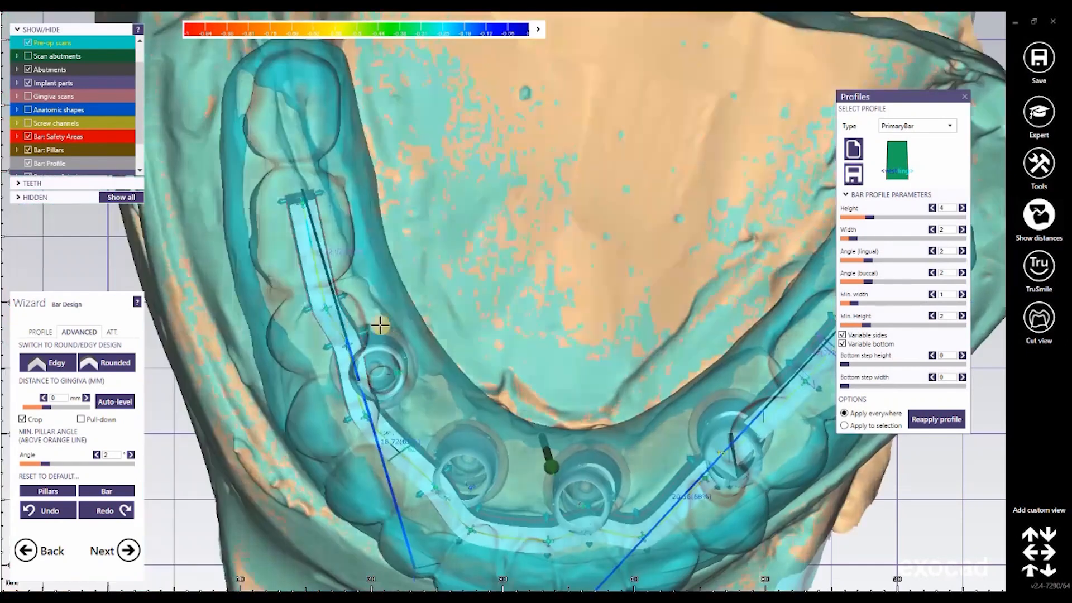
drag(326, 310, 350, 331)
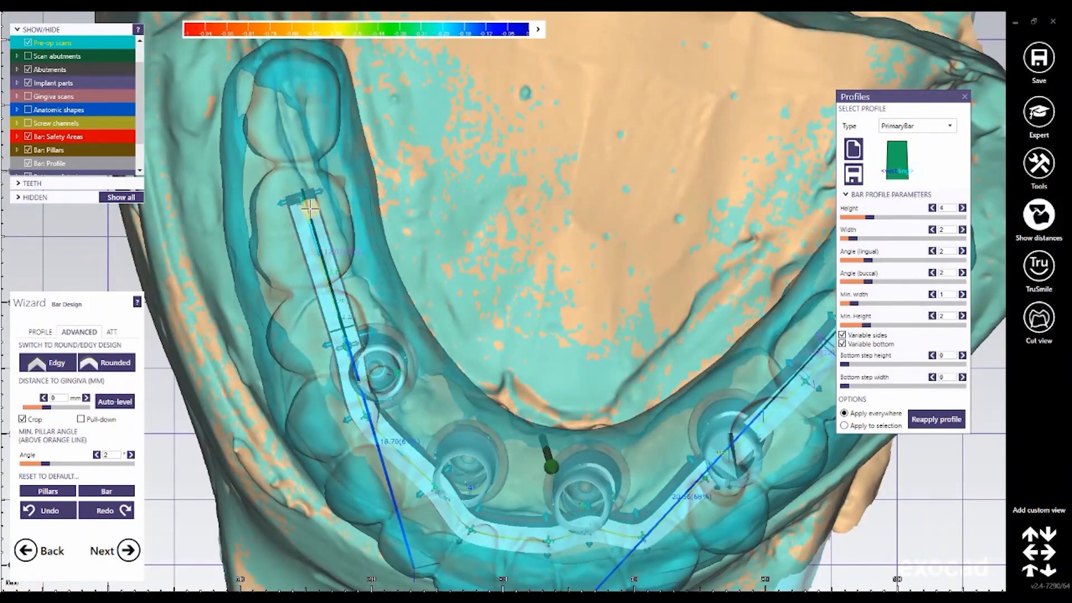
drag(300, 206, 296, 207)
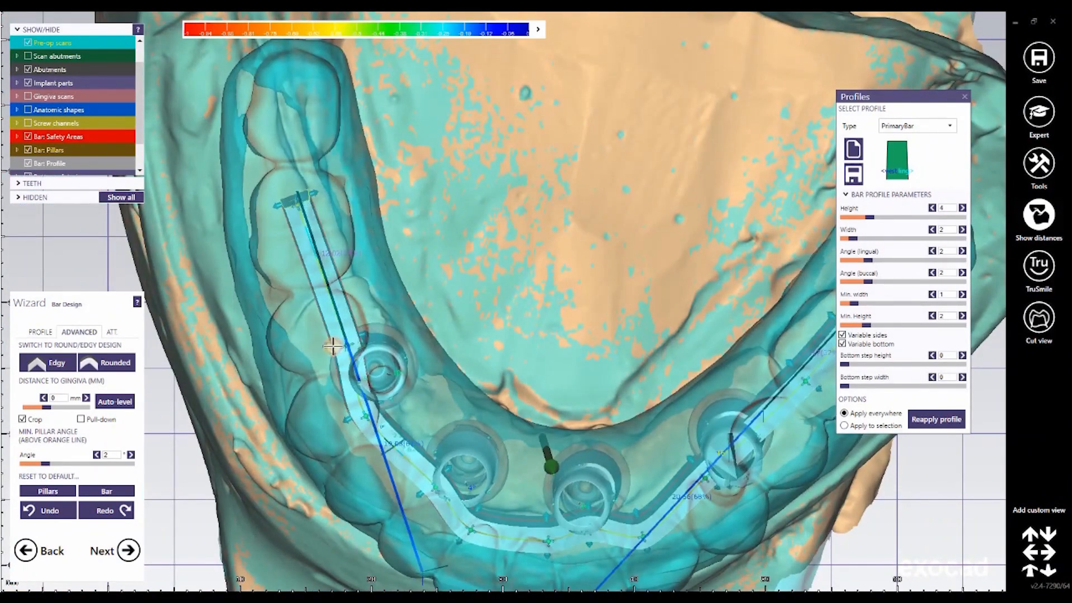
drag(347, 345, 330, 347)
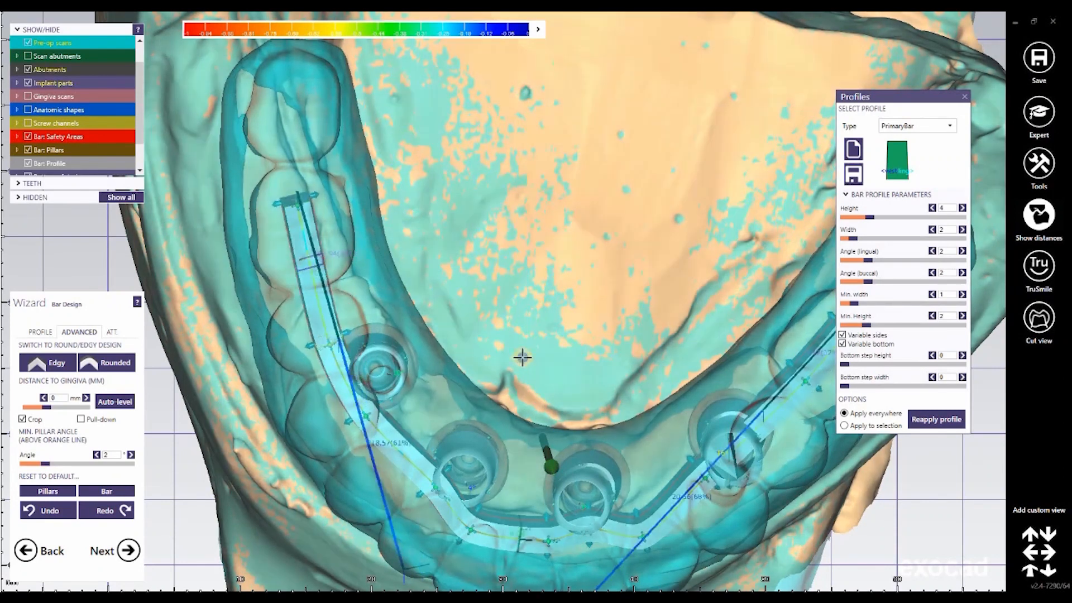
Step: Reposition the bar's control points along the front and beside the left rear implant into an even curve inside the tooth outlines
right_drag(522, 360, 292, 353)
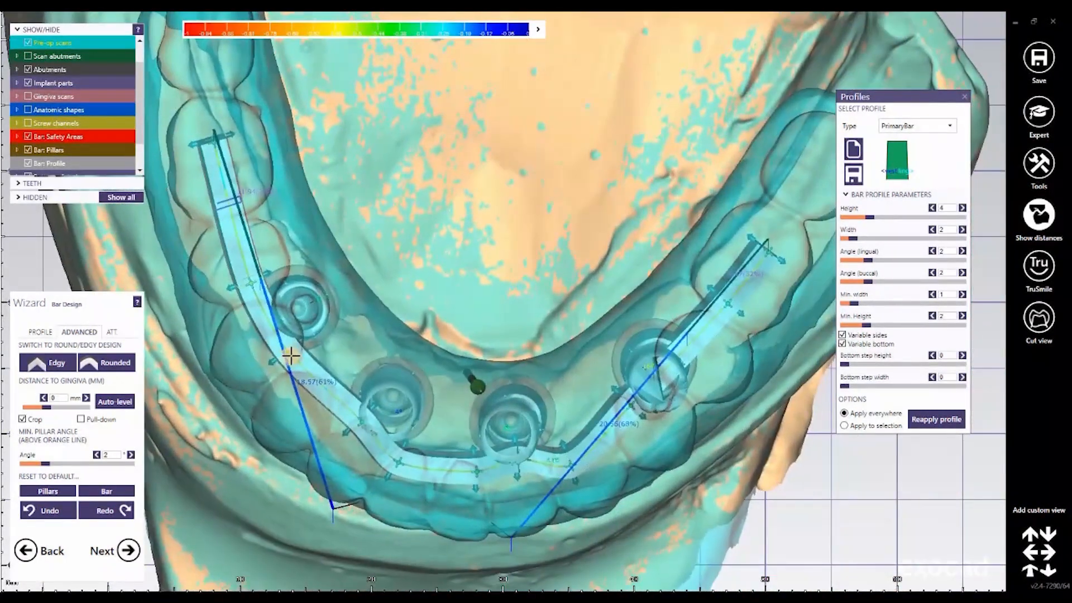
drag(293, 361, 355, 427)
drag(398, 459, 401, 456)
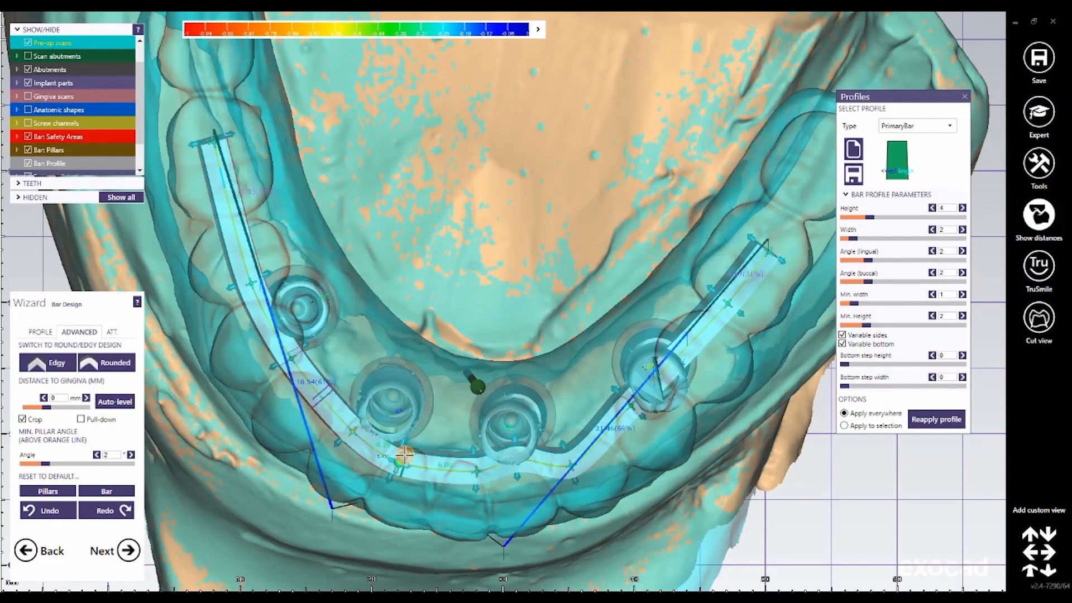
drag(478, 471, 571, 457)
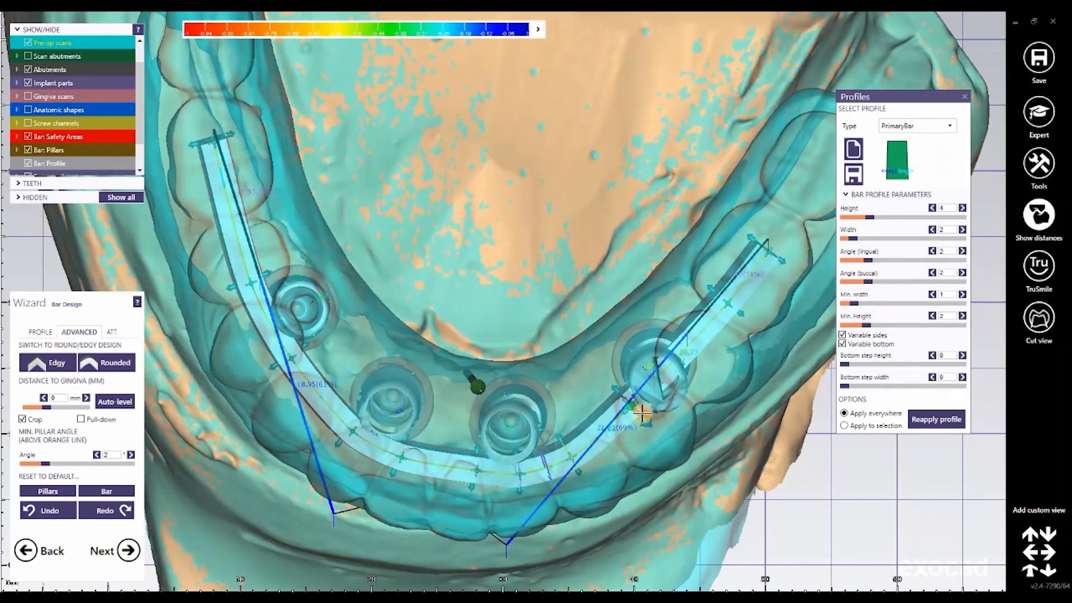
drag(632, 407, 641, 413)
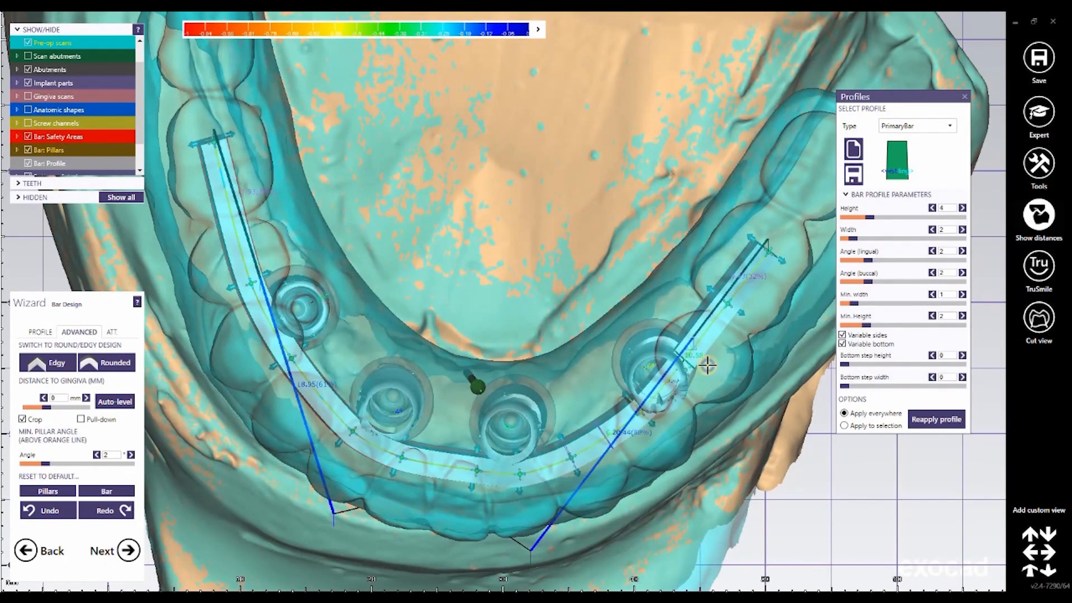
right_drag(707, 365, 706, 367)
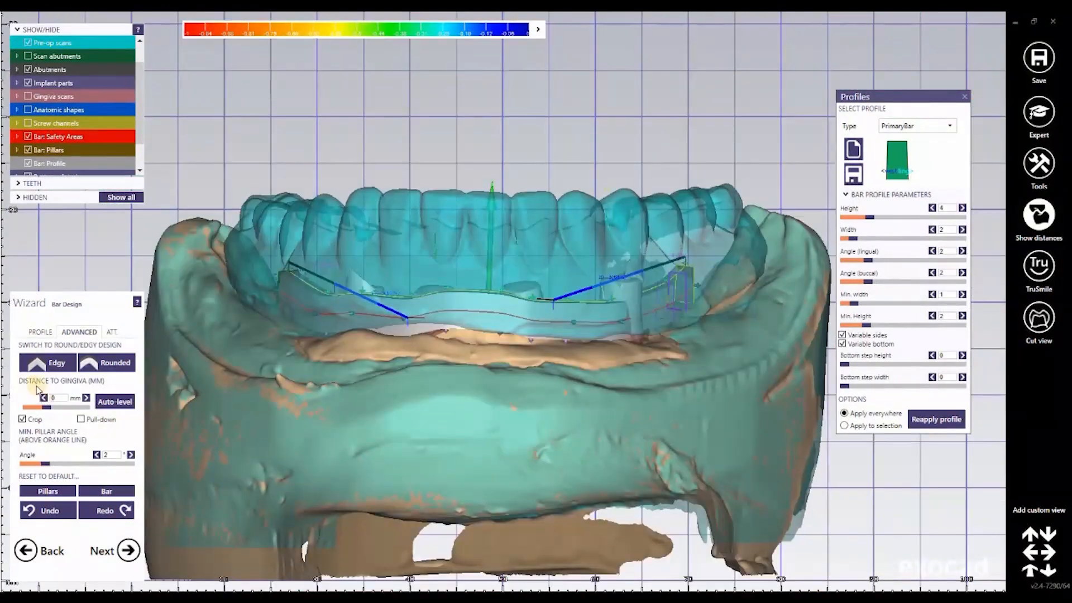
Step: Show the auxiliary planes and redefine them through left, right and center points on the pre-op teeth with 0 mm height offset
click(40, 334)
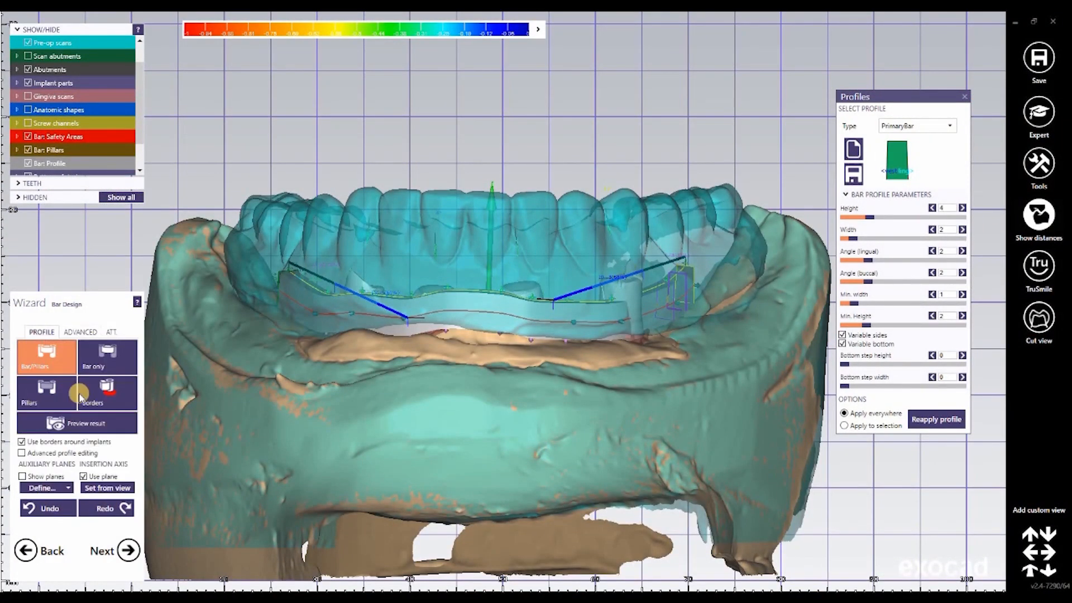
click(22, 476)
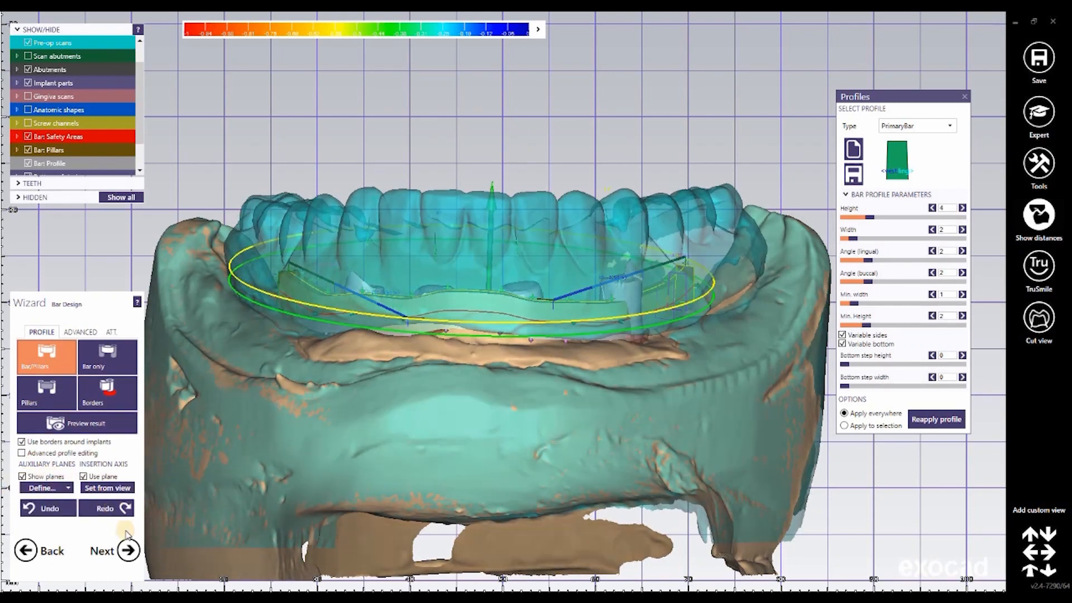
click(67, 492)
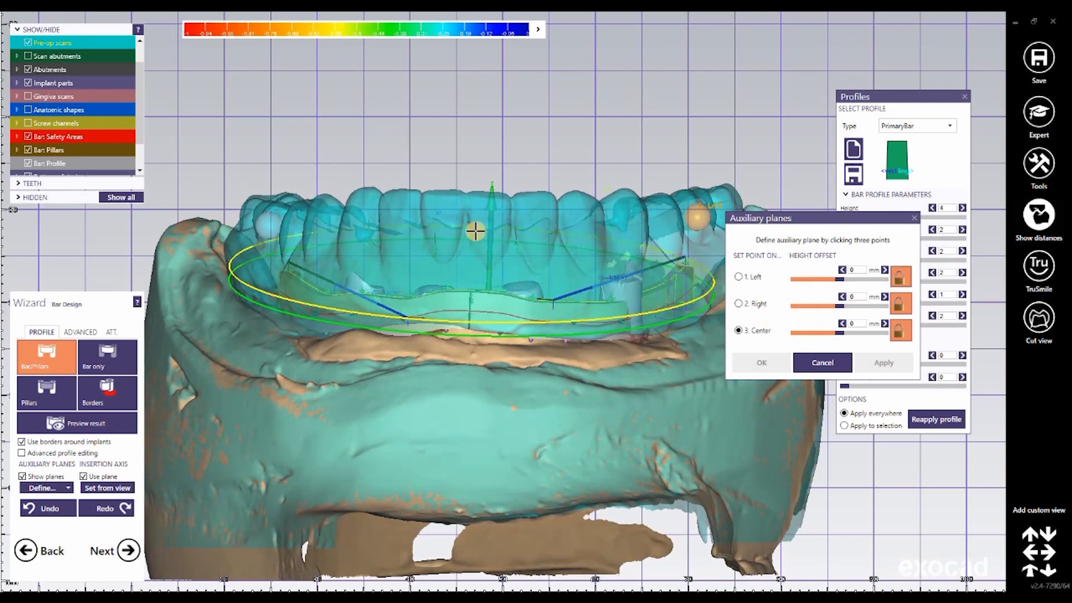
click(555, 289)
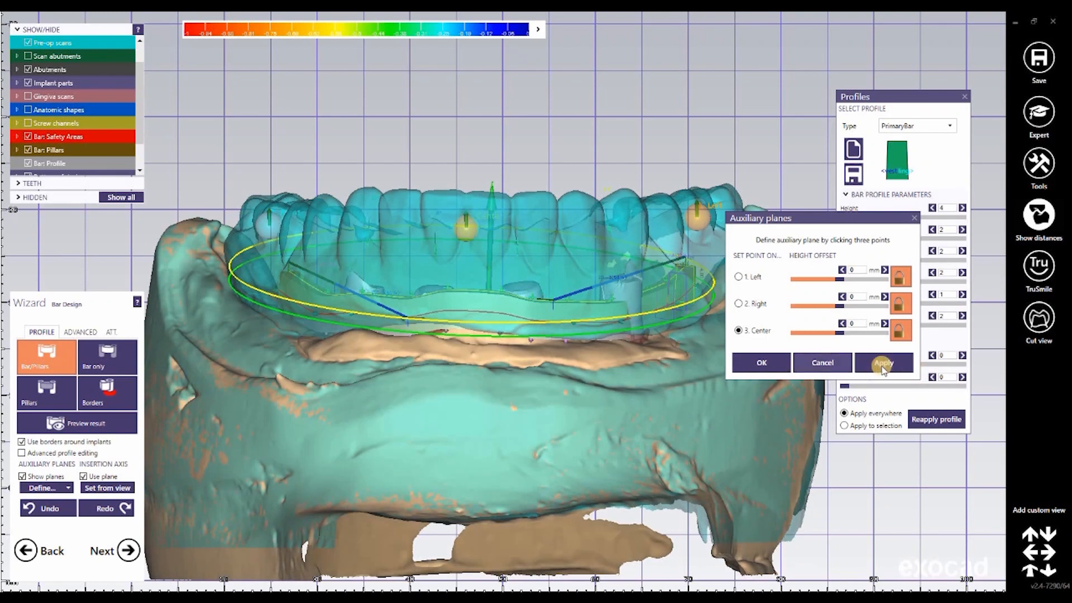
click(766, 363)
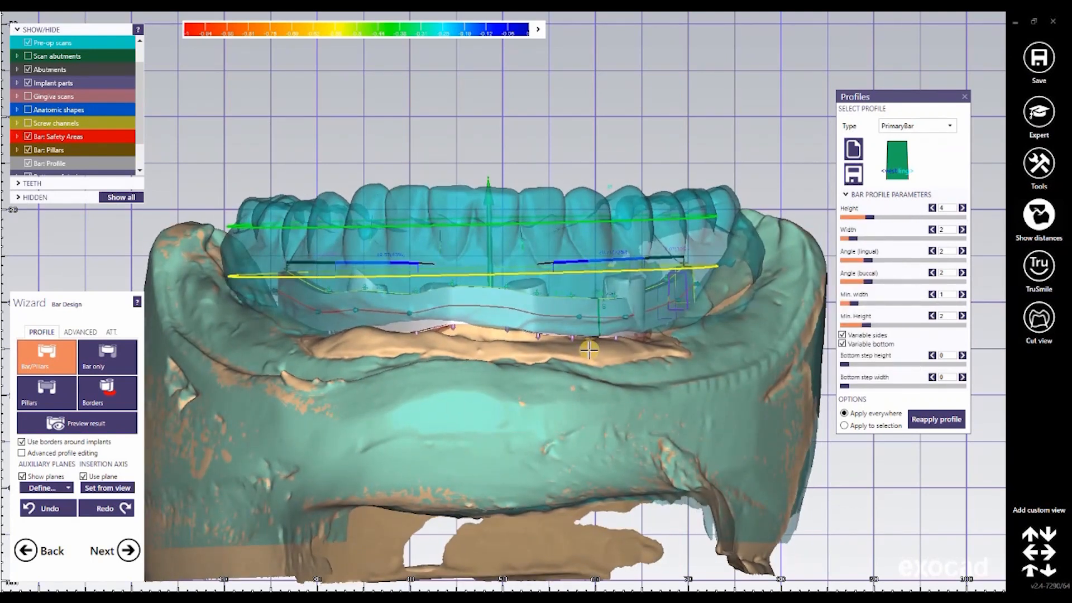
Step: Level the bar's top edge to the auxiliary plane and extend its bottom down to the gingiva
scroll(555, 196, up, 5)
scroll(574, 218, up, 3)
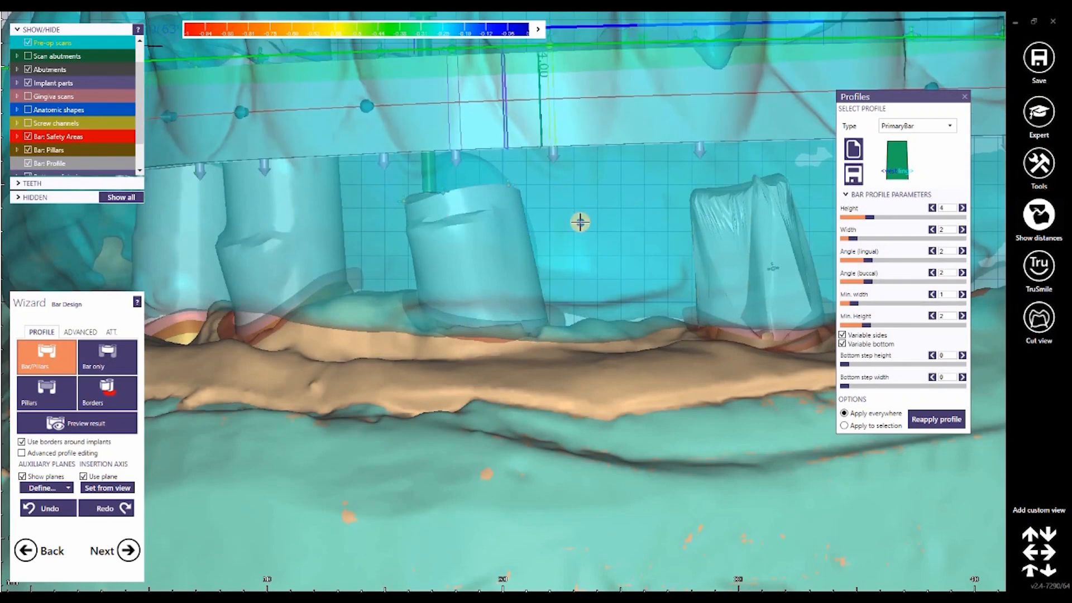
scroll(565, 222, down, 8)
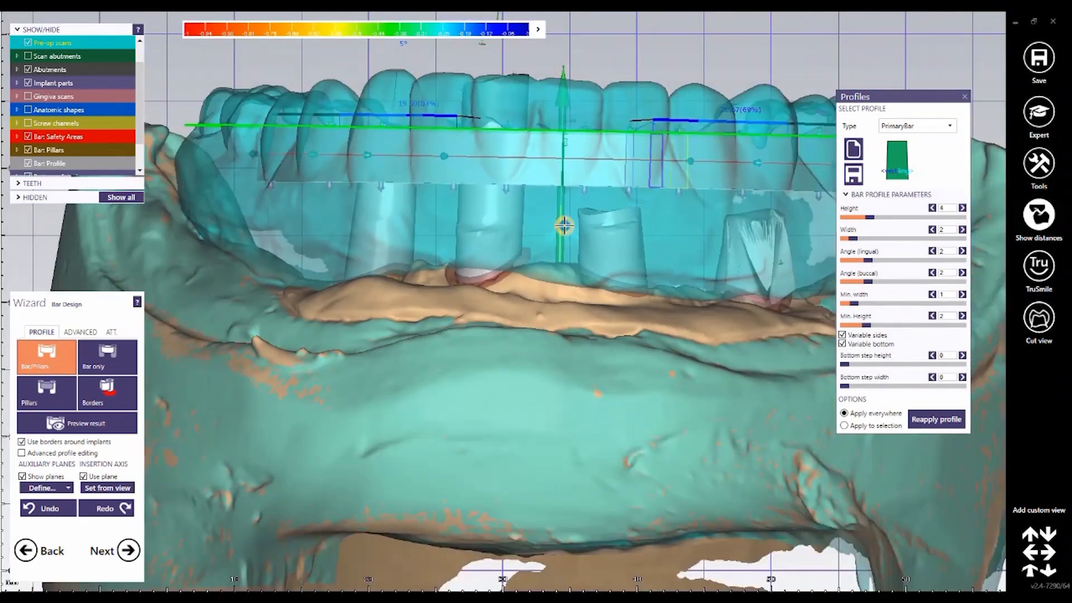
right_drag(564, 225, 522, 390)
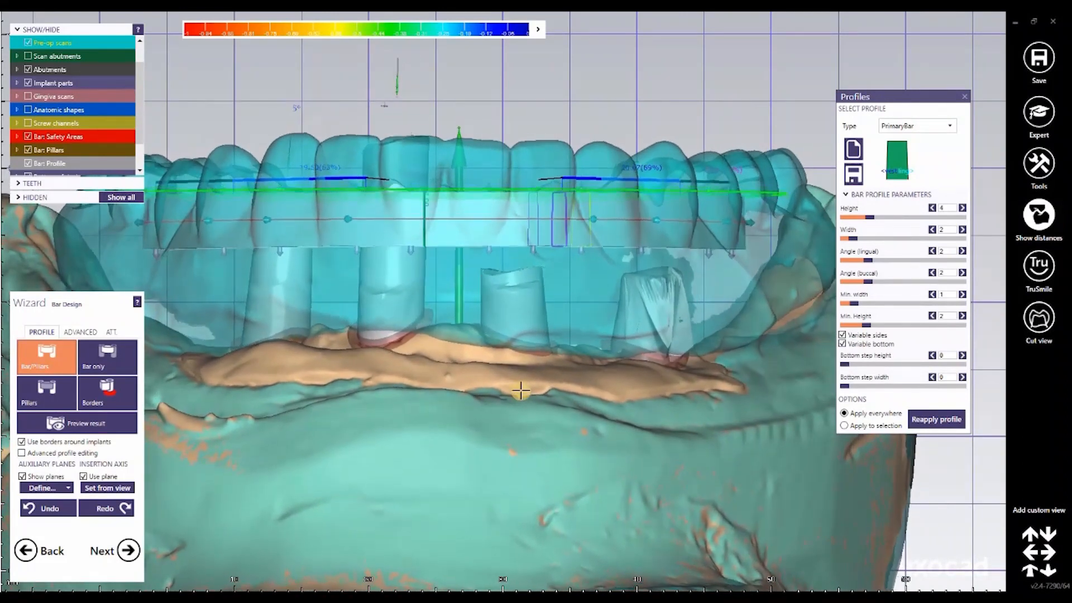
scroll(447, 378, down, 3)
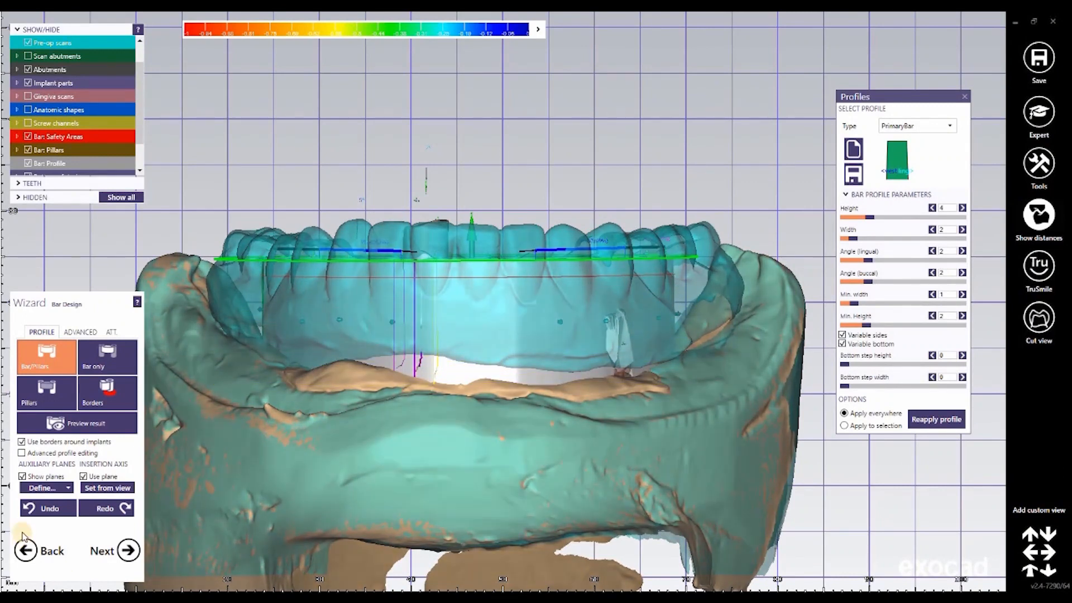
Step: Inspect the bar from below, and shift its lingual side inward toward the implant pillars along the whole arch
click(80, 332)
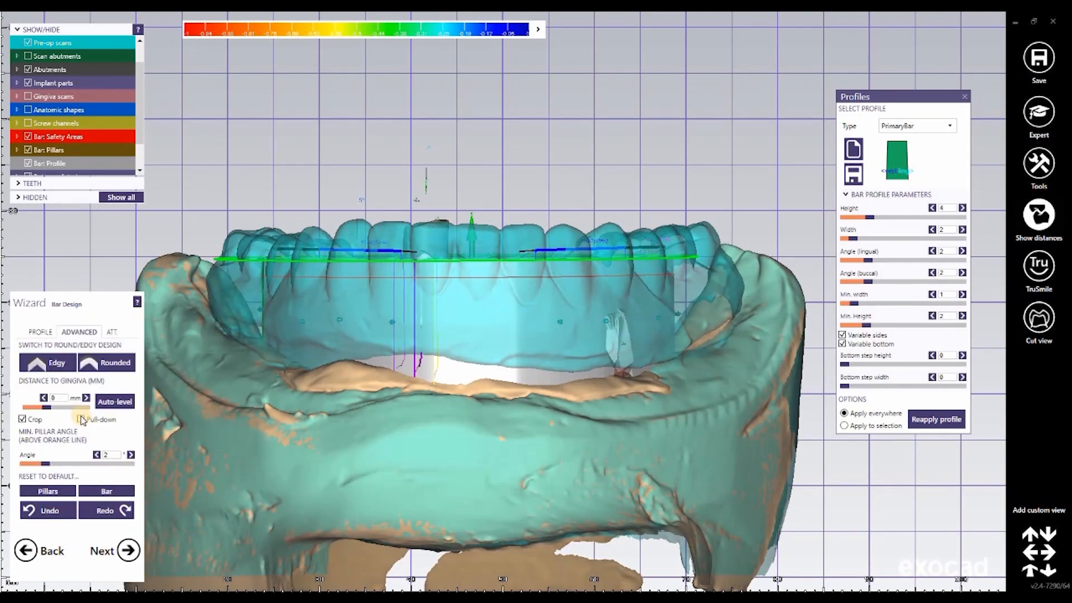
right_drag(486, 526, 288, 268)
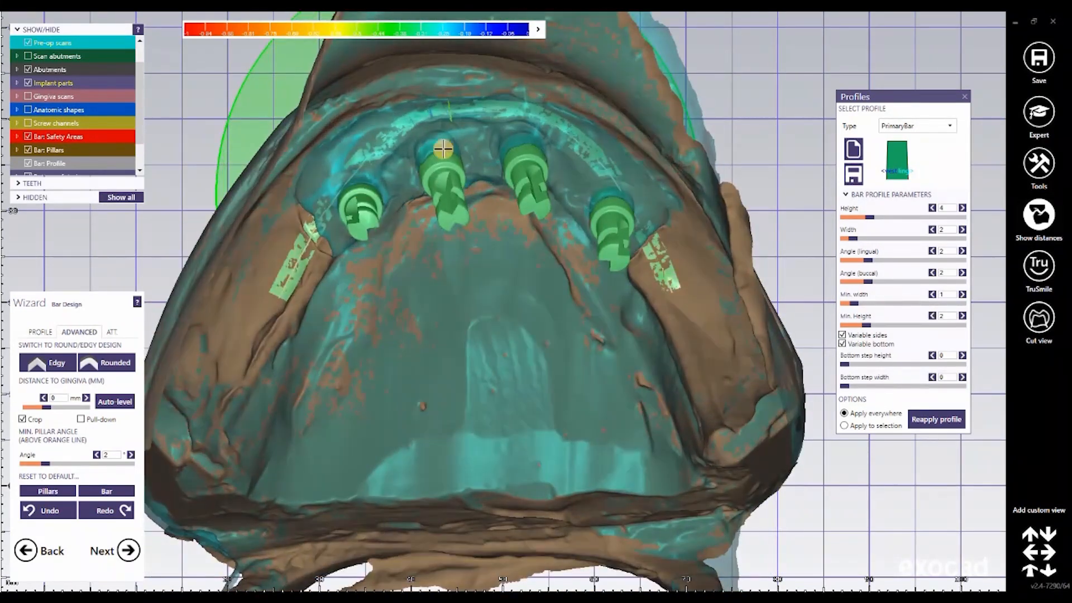
right_drag(560, 221, 226, 200)
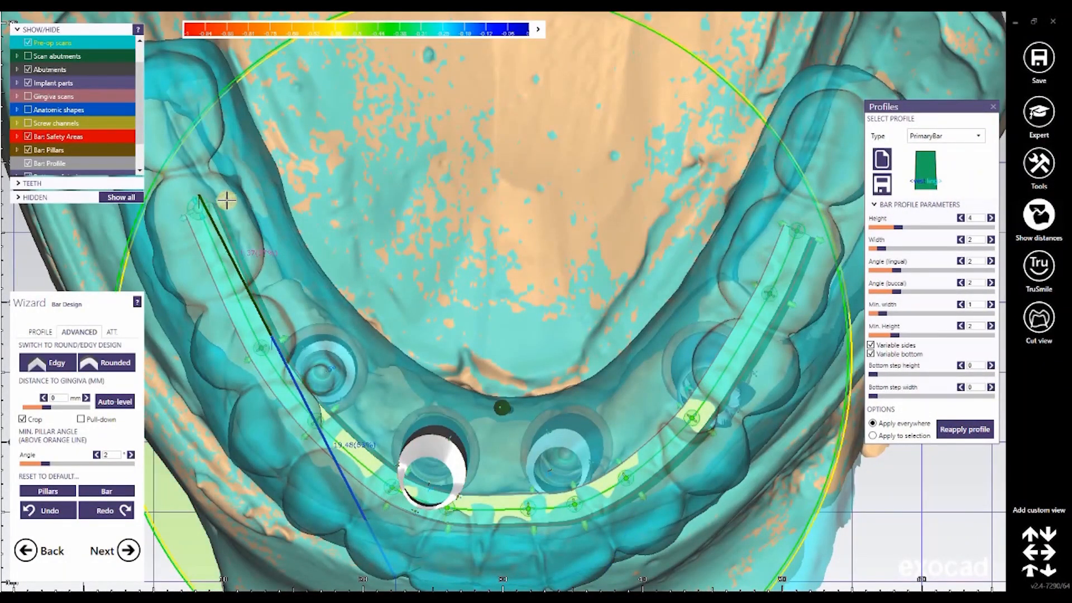
drag(226, 200, 239, 193)
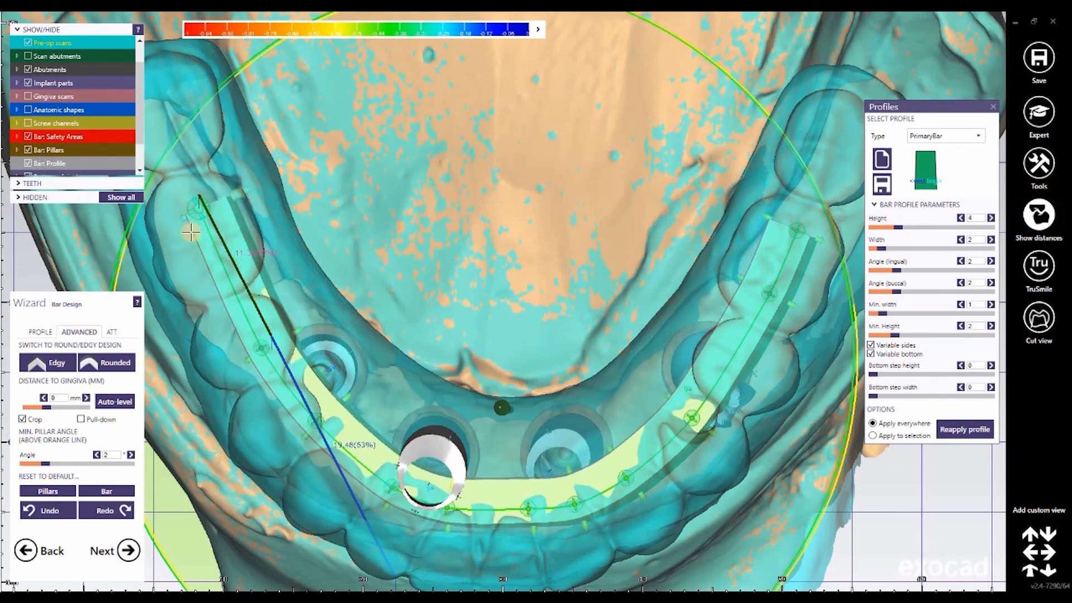
Step: Widen the bar profile by pulling its buccal side outward at the rear ends and its lingual side inward toward the implants
drag(174, 222, 162, 236)
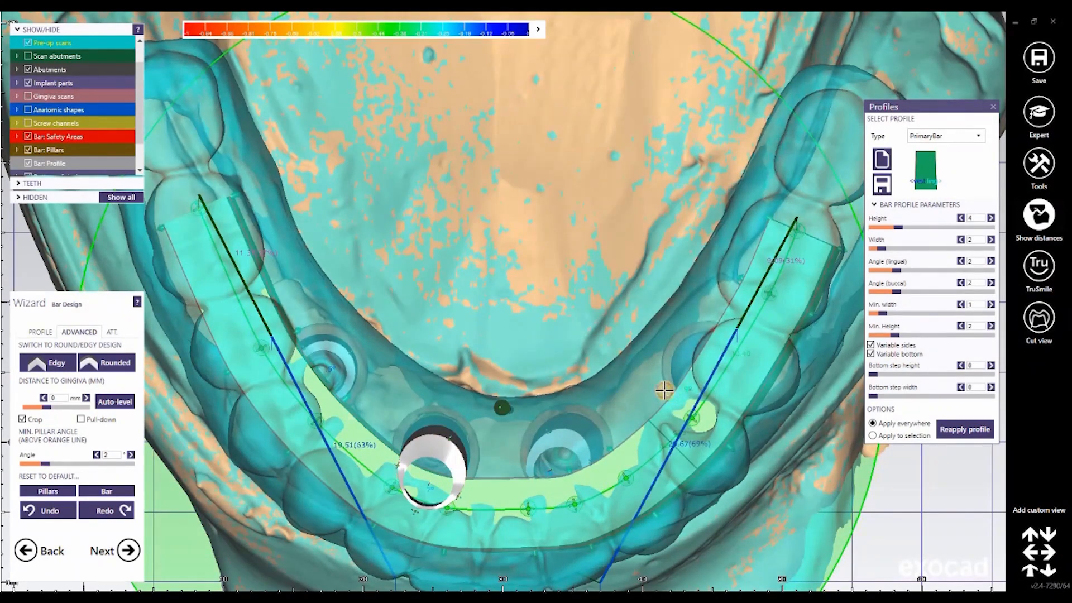
drag(664, 389, 654, 375)
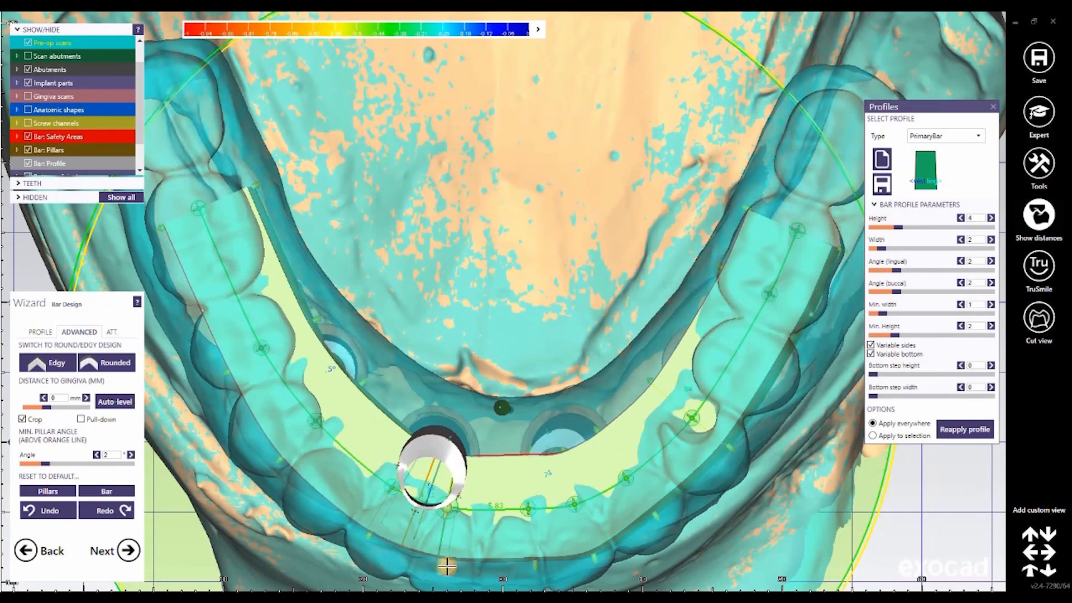
right_drag(596, 385, 598, 395)
right_drag(596, 388, 596, 387)
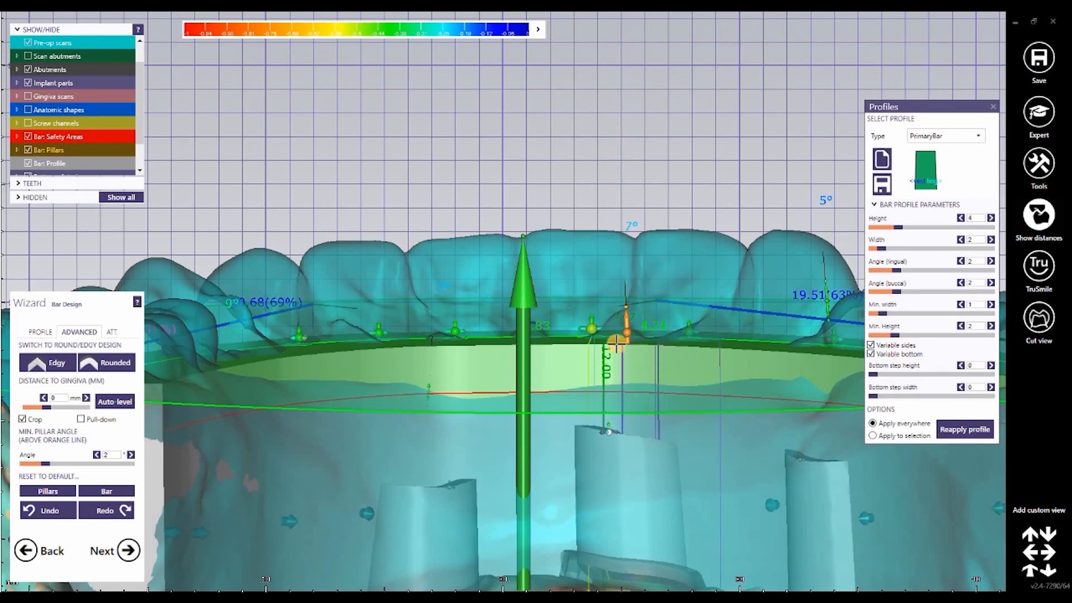
Step: Hide the pre-op scans and auxiliary planes, and lower the lingual top edge of the central front implant pillar into a notch
scroll(641, 300, down, 5)
right_drag(641, 300, 641, 299)
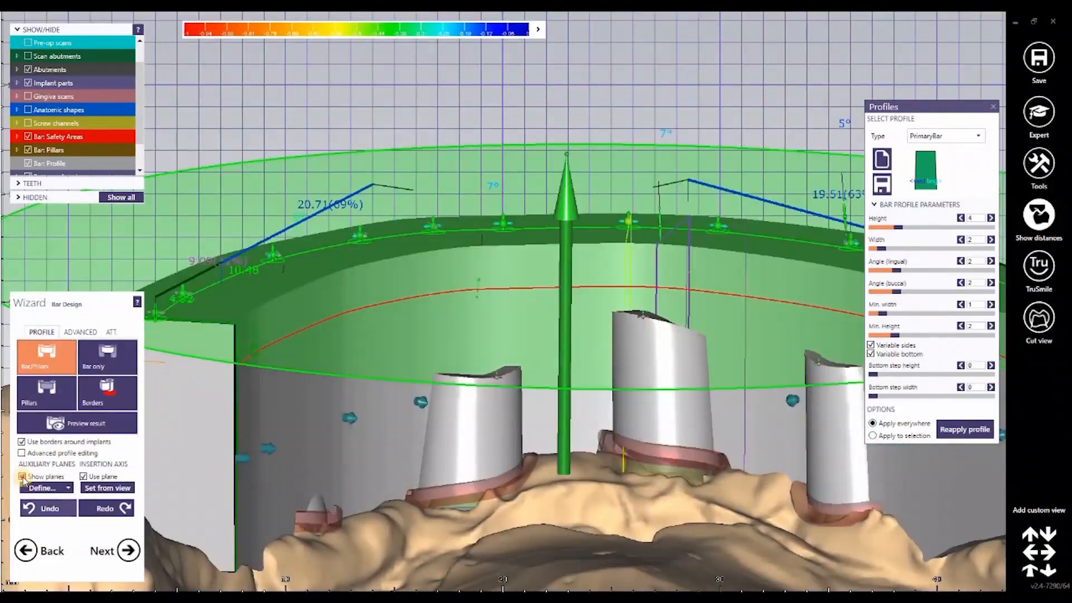
right_drag(788, 392, 750, 362)
drag(759, 456, 764, 453)
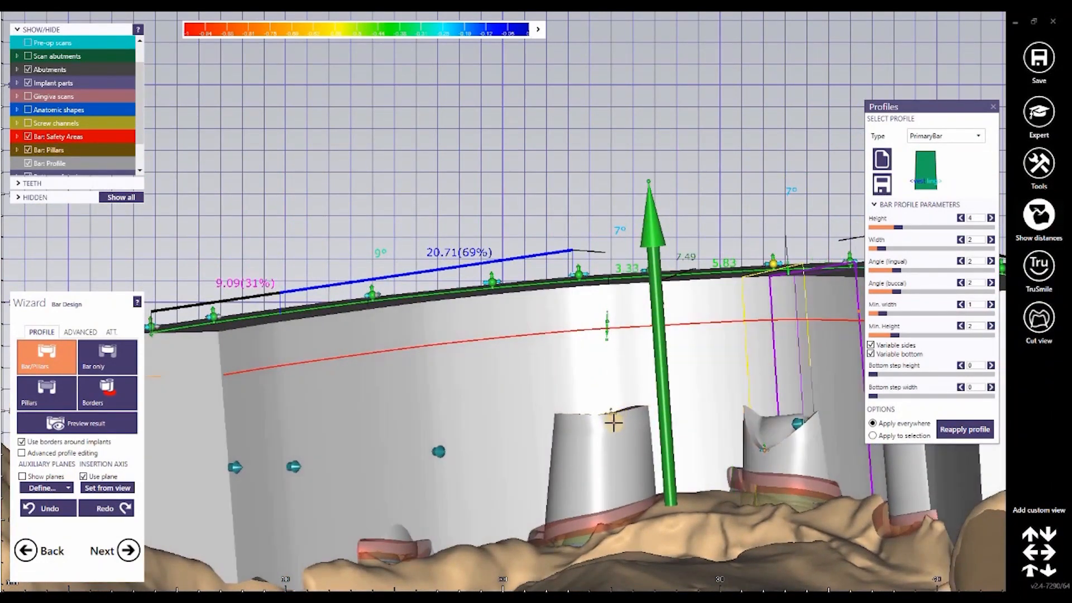
Step: Adjust the top edge of the other front pillar and lower the lingual edge of the pillar beside the notched one
click(613, 416)
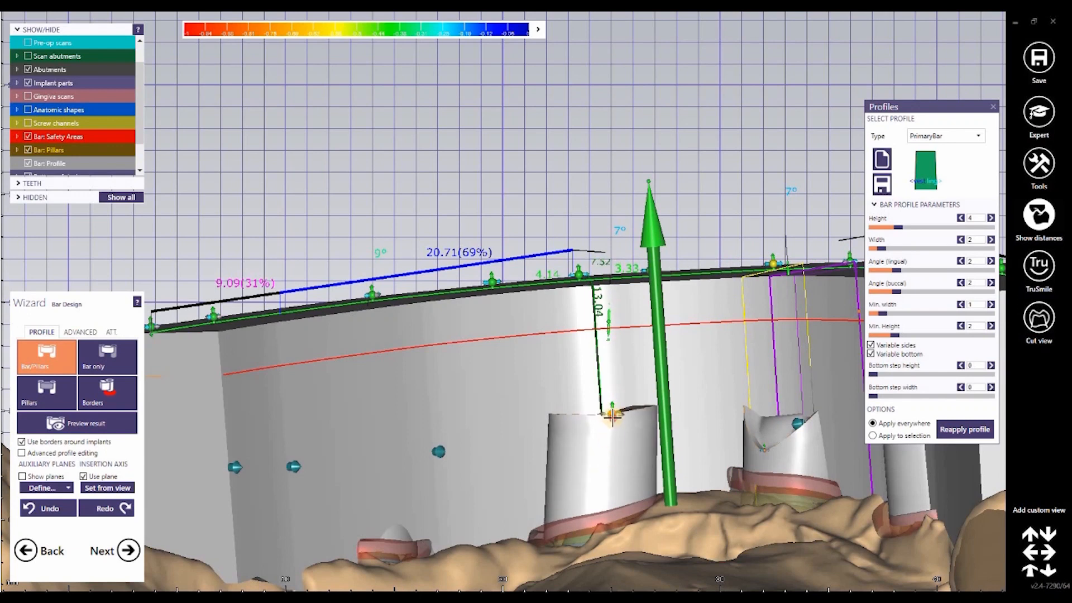
right_drag(642, 414, 447, 402)
drag(423, 401, 427, 385)
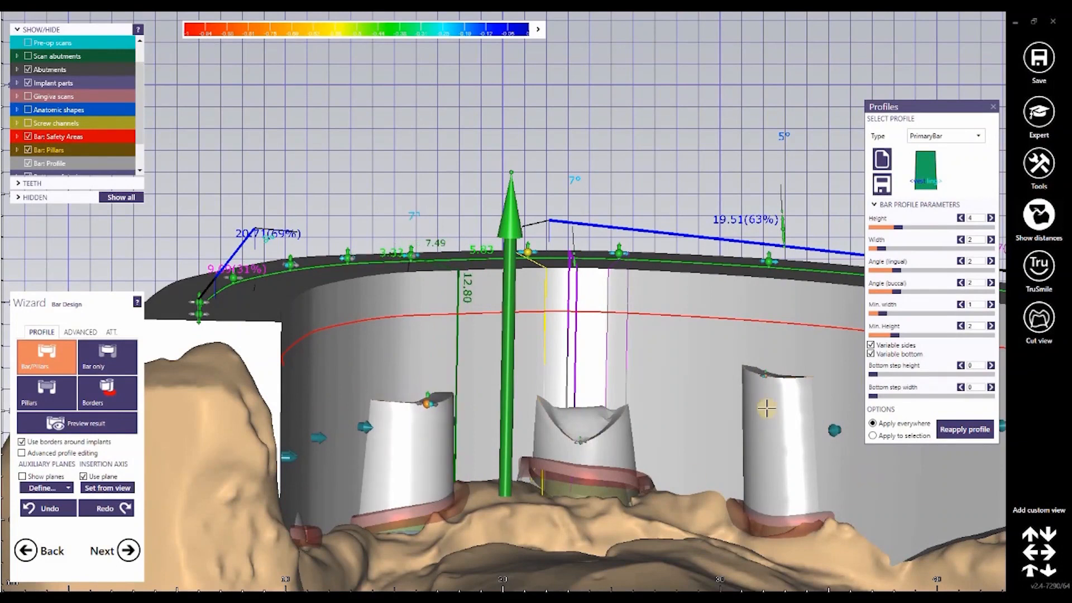
click(766, 409)
drag(773, 492, 768, 501)
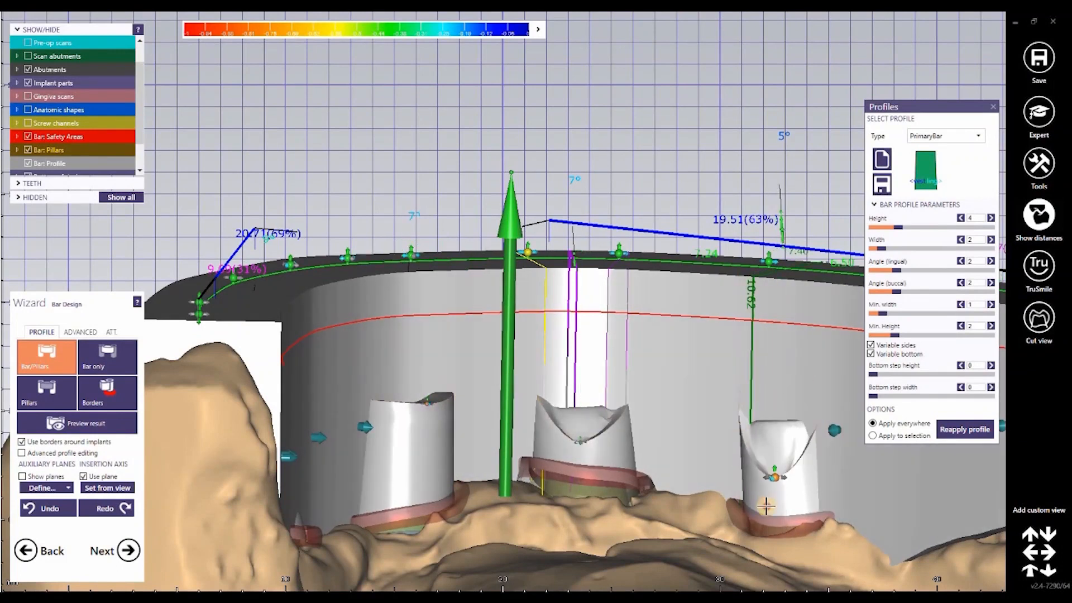
scroll(693, 390, down, 2)
right_drag(692, 385, 616, 408)
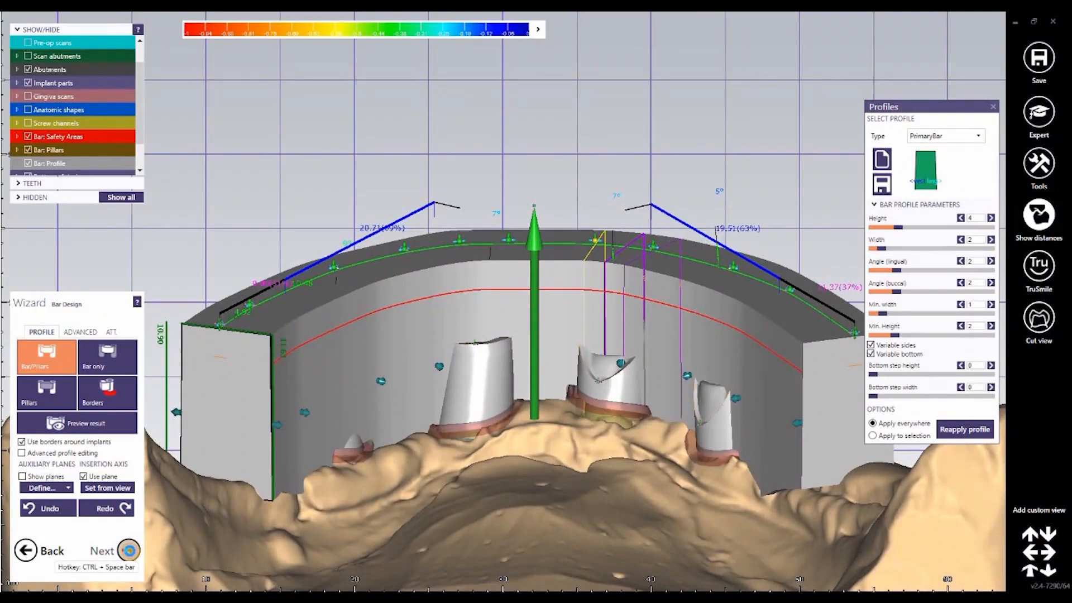
Step: Generate the bar for free-forming and overlay the pre-op scans to compare it with the tooth outlines
click(128, 550)
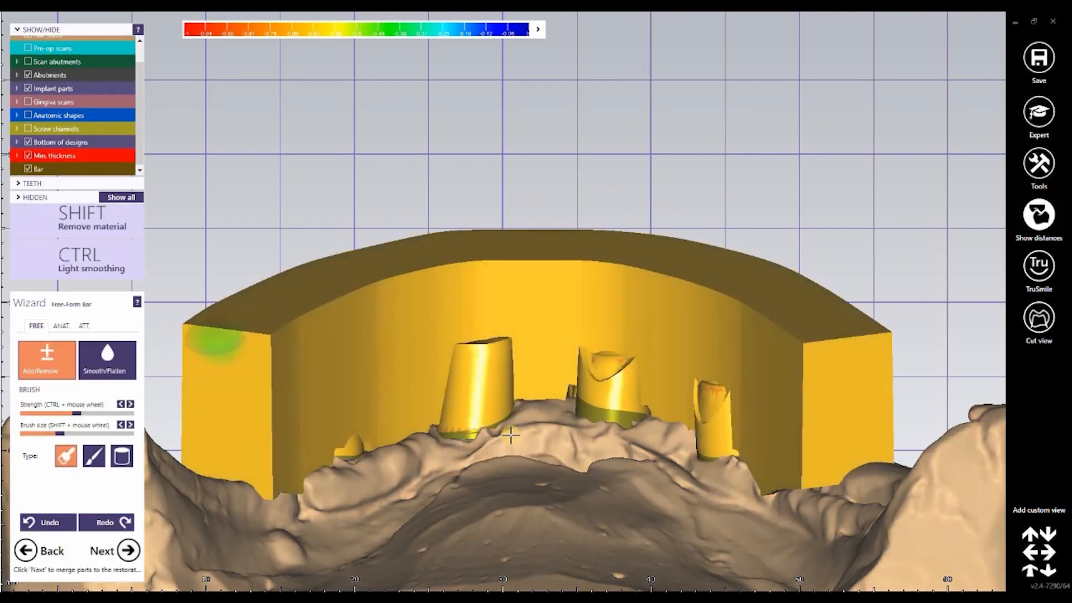
right_drag(562, 448, 562, 448)
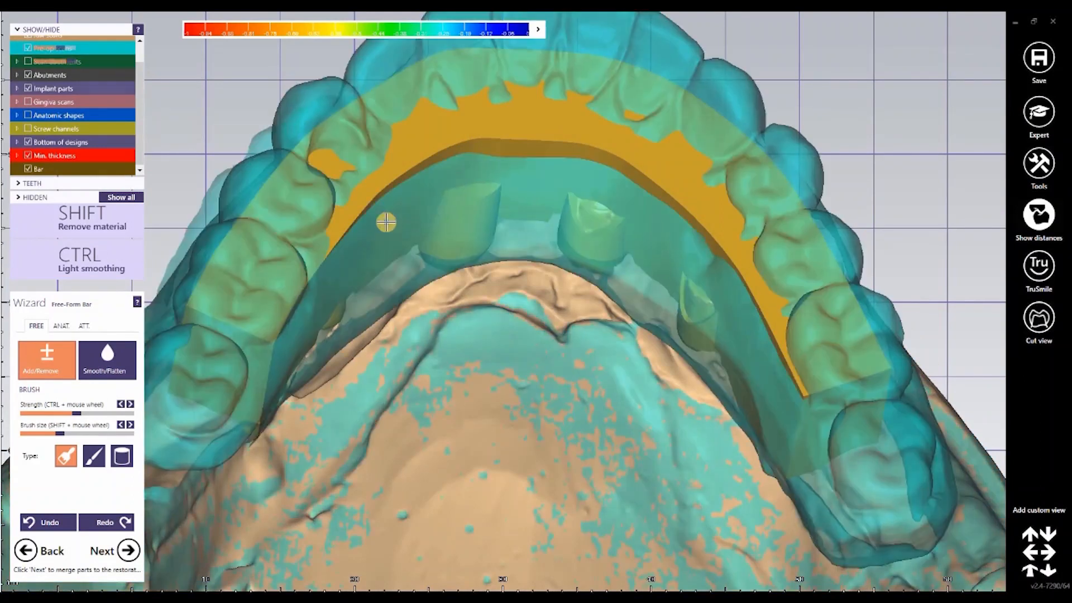
right_drag(385, 221, 216, 483)
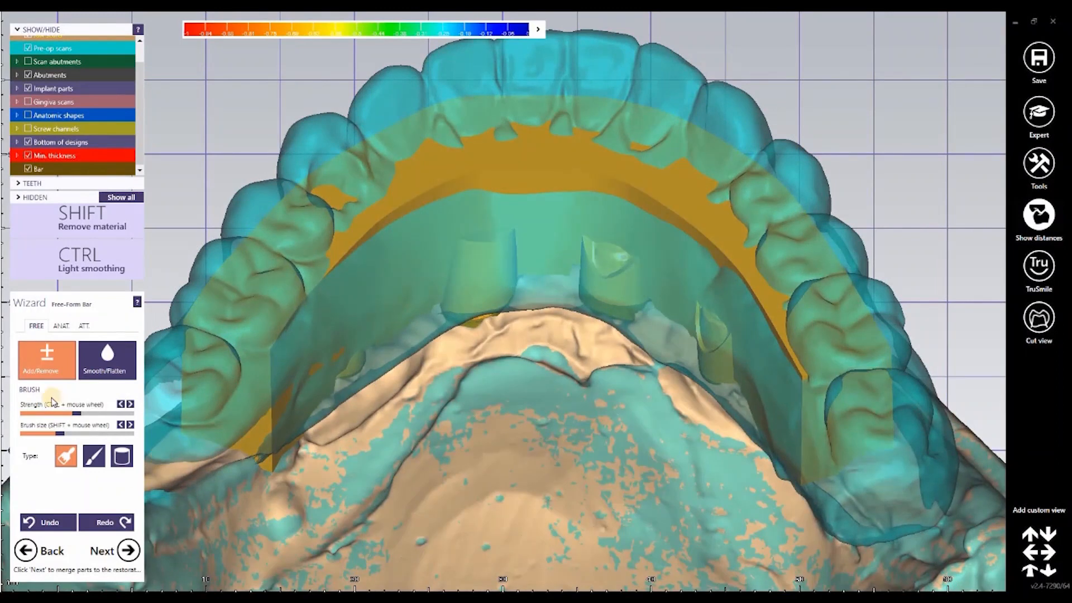
Step: Choose the Smooth/Flatten tool, enlarge its brush and adjust its strength, and smooth the lingual top edge at the front of the bar
click(112, 362)
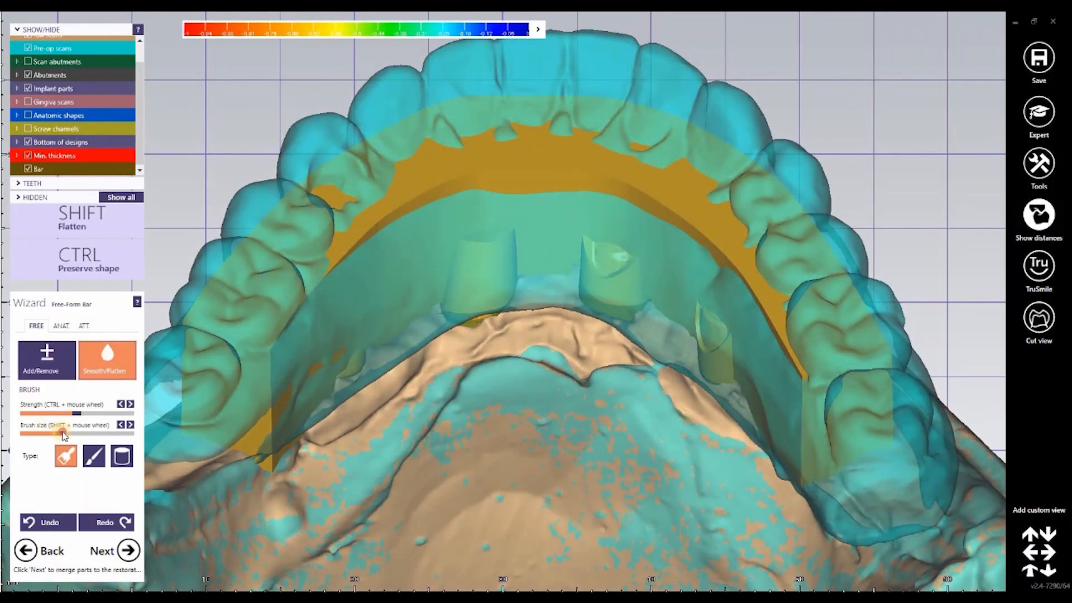
click(85, 433)
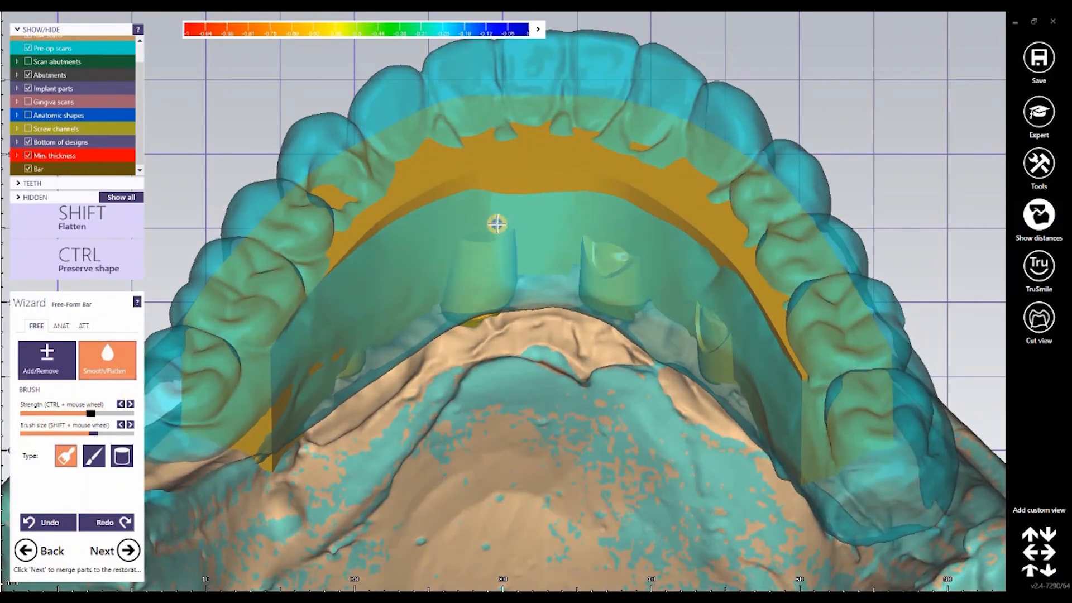
ctrl+scroll(497, 223, up, 1)
mouse_move(497, 224)
right_down()
mouse_move(629, 217)
mouse_move(623, 228)
right_up()
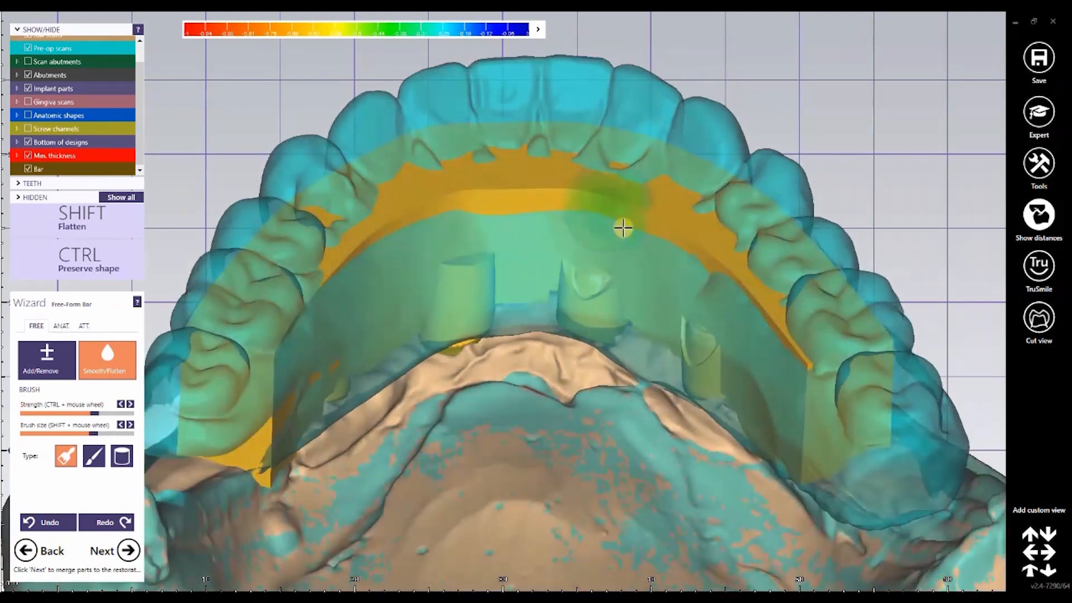
click(84, 413)
click(101, 432)
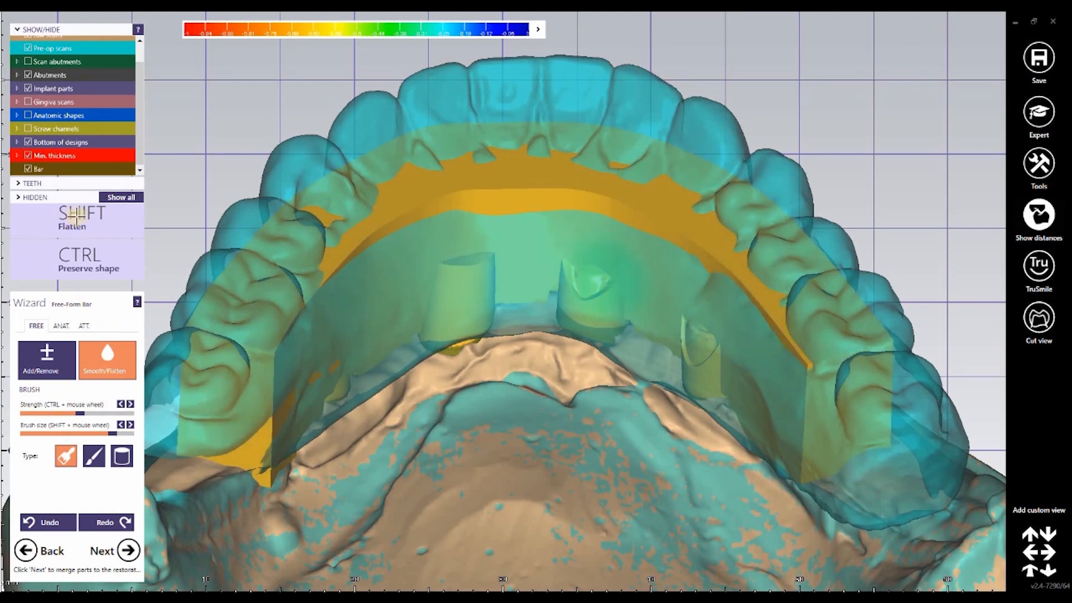
Step: Hide the pre-op scans and round off the bar's upper edges along the whole arch
mouse_move(806, 367)
shift+mouse_down()
mouse_move(753, 296)
mouse_move(621, 210)
mouse_move(501, 191)
mouse_move(366, 217)
mouse_move(346, 251)
shift+mouse_up()
drag(439, 207, 418, 212)
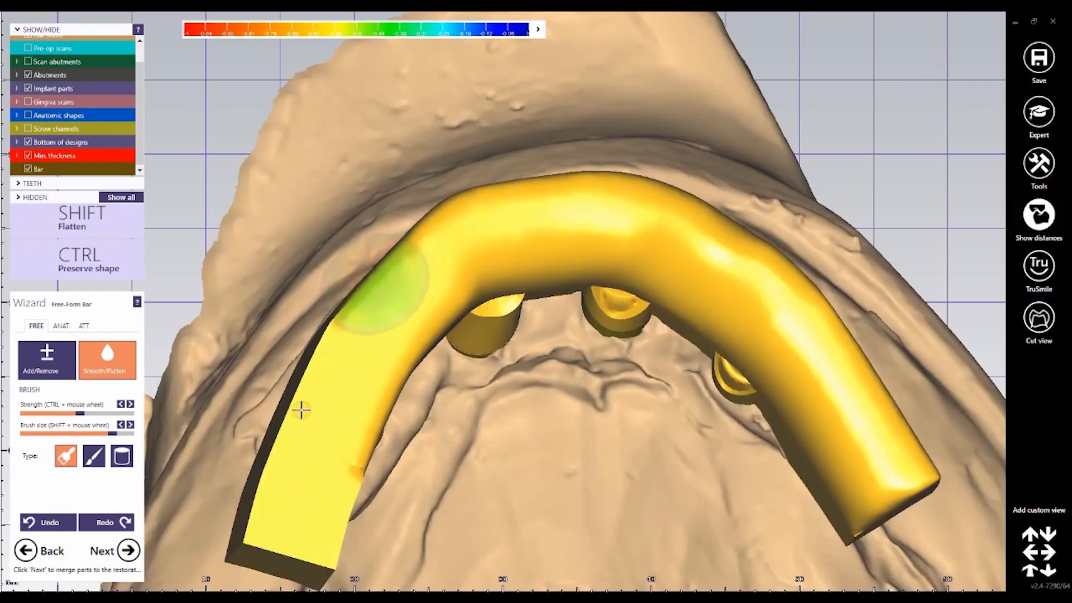
mouse_move(300, 410)
mouse_down()
mouse_move(280, 536)
mouse_move(256, 521)
mouse_move(279, 528)
mouse_move(346, 458)
mouse_move(471, 285)
mouse_up()
right_drag(585, 403, 567, 242)
middle_drag(583, 401, 575, 247)
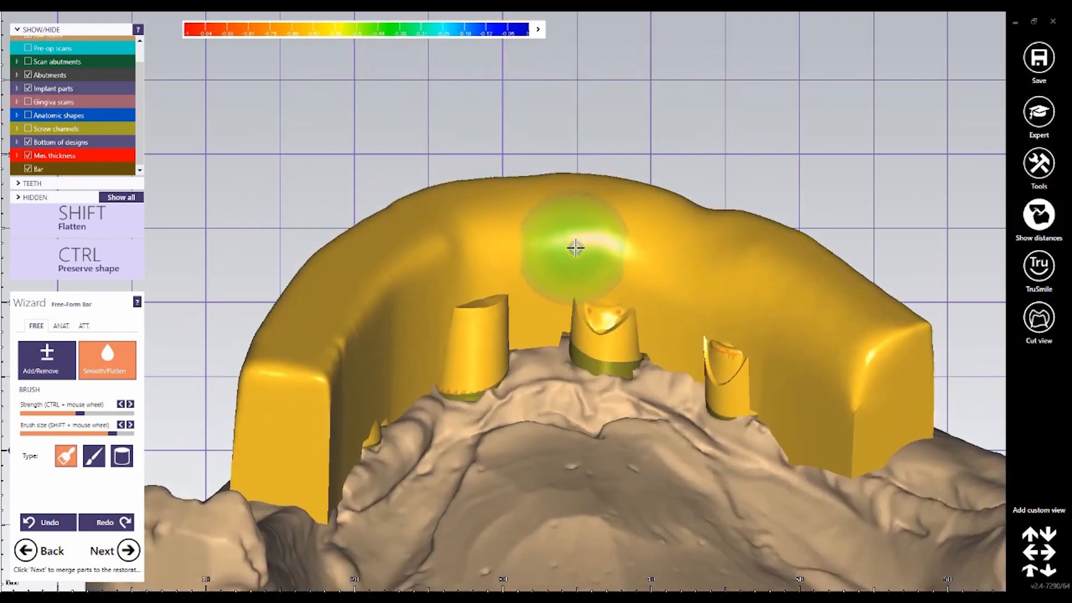
Step: Smooth the sharp vertical corners at both rear ends of the bar
mouse_move(860, 408)
right_down()
mouse_move(574, 246)
mouse_move(902, 397)
mouse_move(895, 360)
right_up()
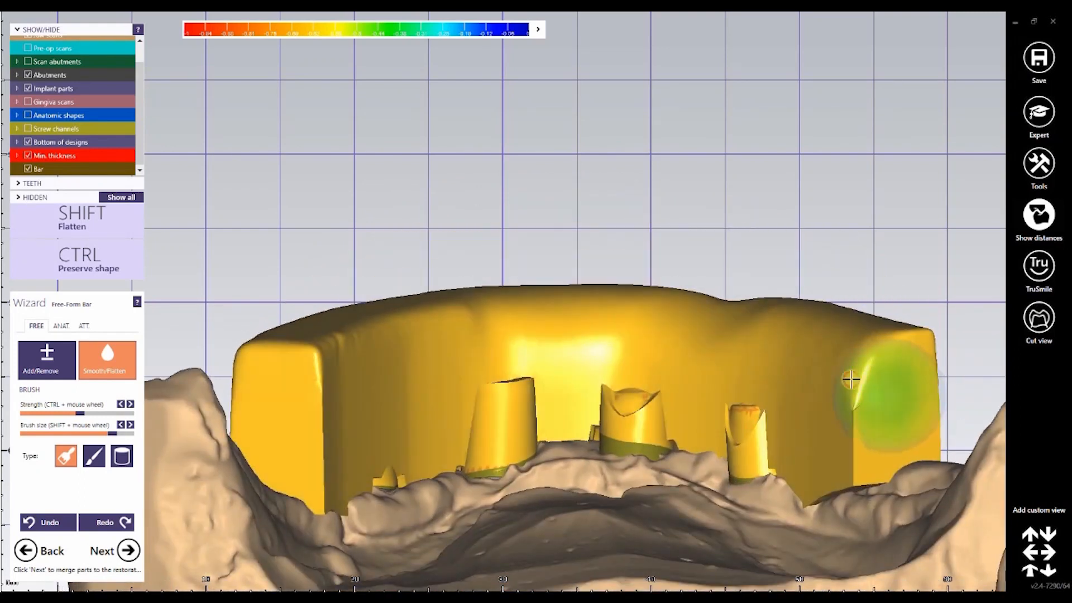
mouse_move(850, 379)
mouse_down()
mouse_move(904, 342)
mouse_move(880, 354)
mouse_up()
mouse_move(880, 354)
right_down()
mouse_move(768, 396)
mouse_move(807, 397)
right_up()
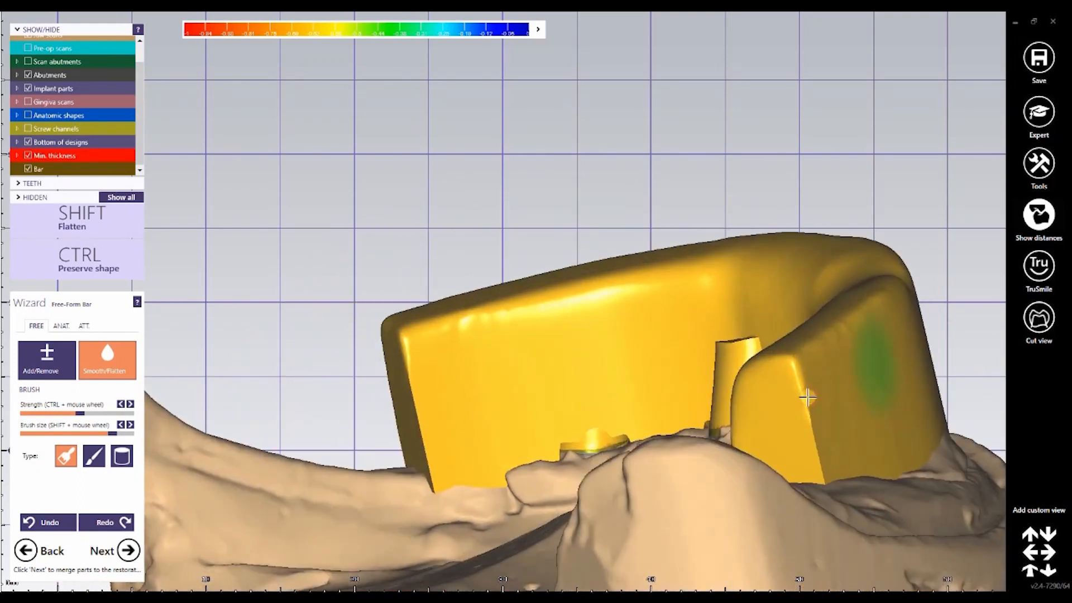
mouse_move(807, 396)
mouse_down()
mouse_move(789, 350)
mouse_move(813, 433)
mouse_move(798, 361)
mouse_up()
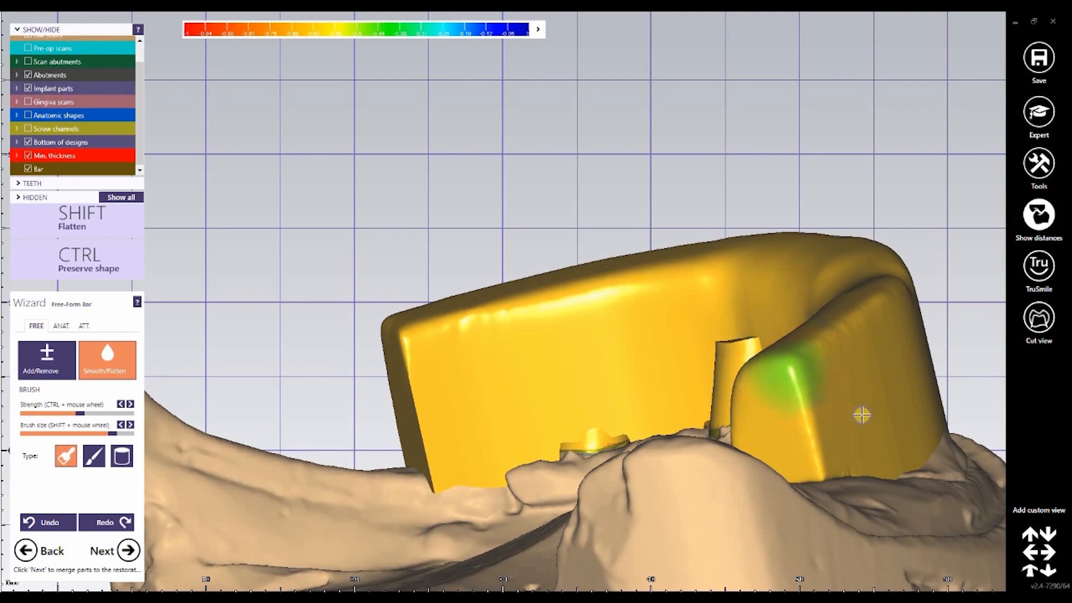
right_drag(862, 414, 832, 410)
drag(832, 410, 821, 411)
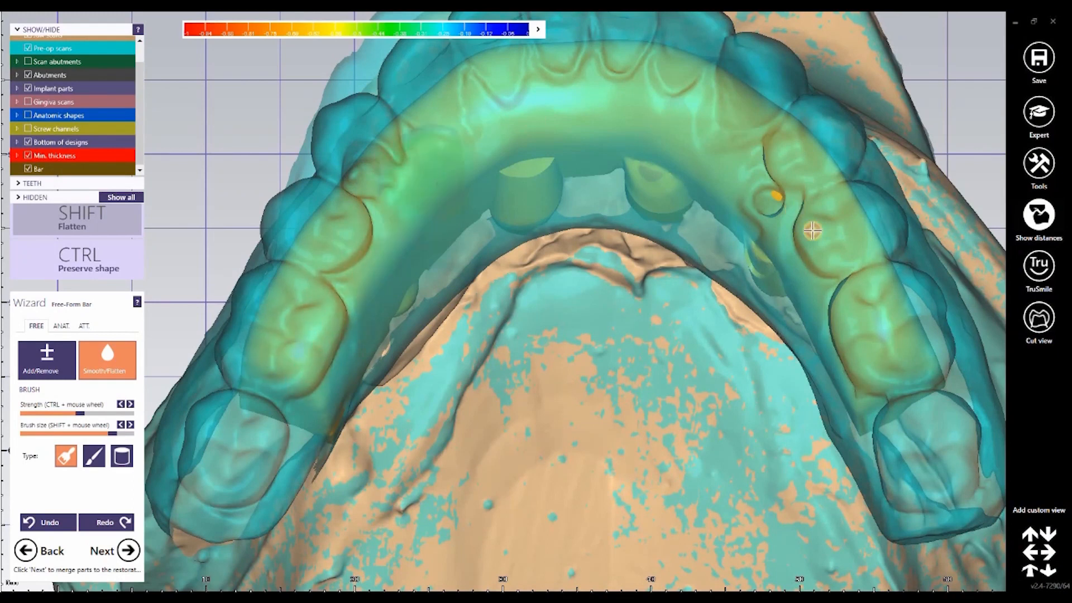
Step: Flatten the bar's top and buccal surfaces along the arch against the pre-op scans, down to the gingival edge
mouse_move(793, 220)
right_down()
mouse_move(854, 478)
mouse_move(780, 527)
right_up()
mouse_move(780, 527)
shift+mouse_down()
mouse_move(708, 528)
mouse_move(938, 477)
mouse_move(658, 558)
mouse_move(567, 546)
mouse_move(836, 518)
mouse_move(562, 524)
mouse_move(771, 490)
shift+mouse_up()
right_drag(771, 490, 414, 257)
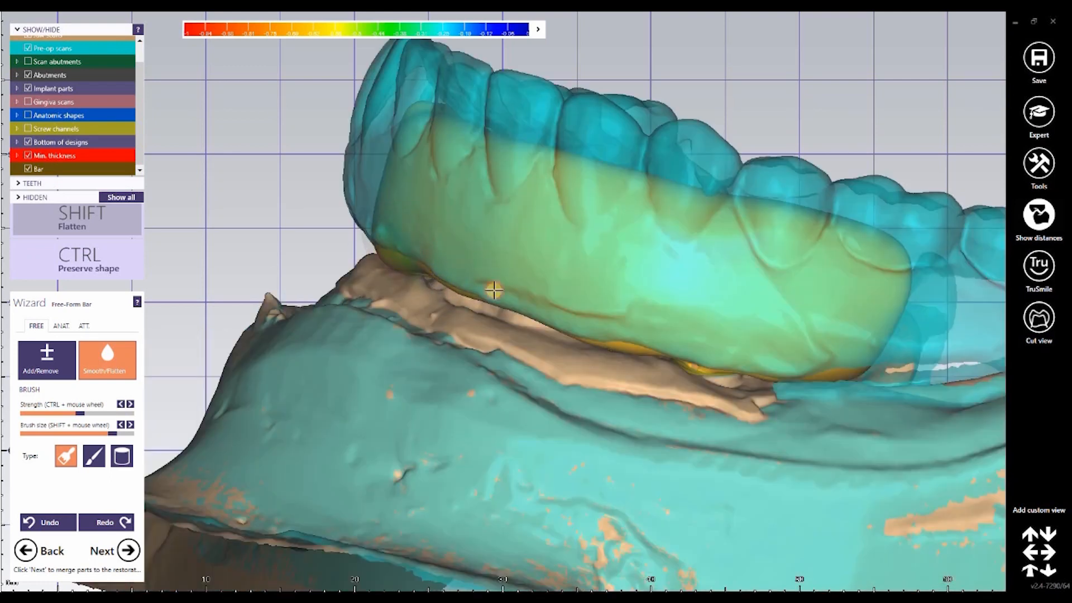
right_drag(448, 278, 469, 258)
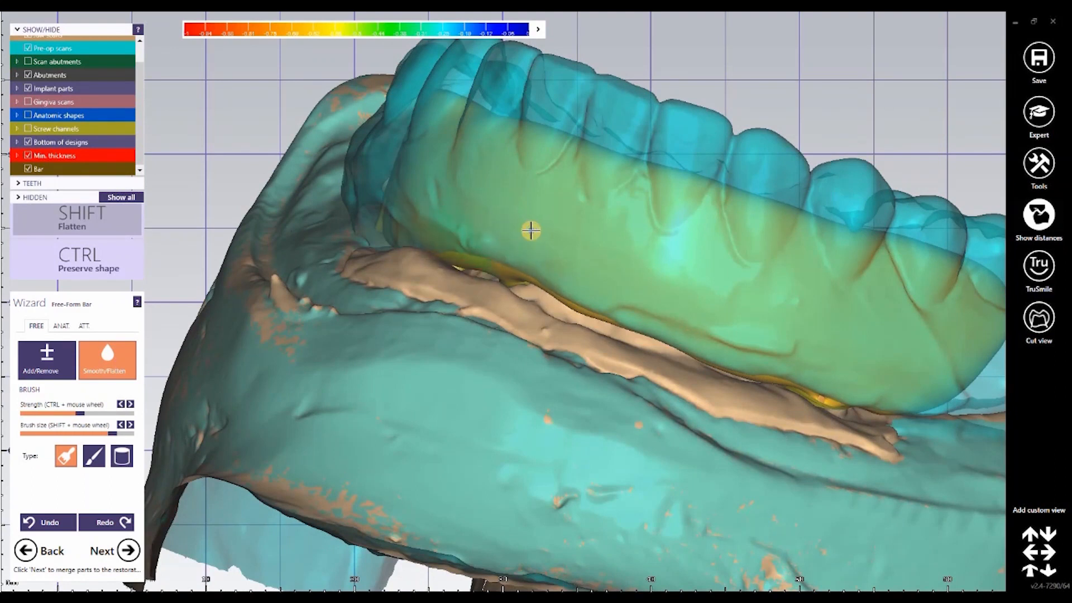
right_drag(530, 227, 441, 284)
right_drag(681, 312, 605, 265)
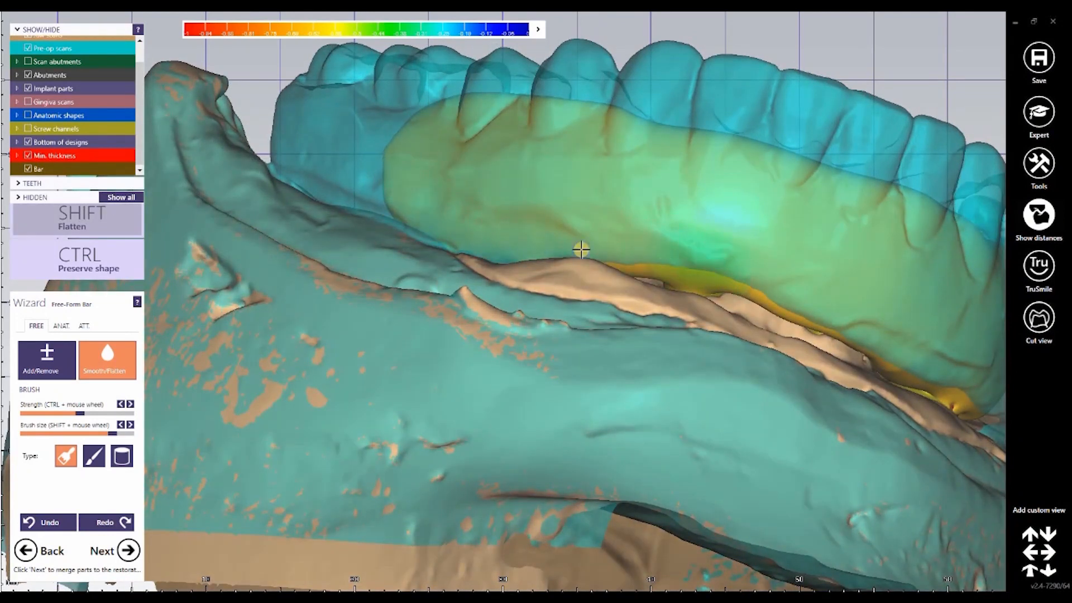
right_drag(580, 249, 536, 201)
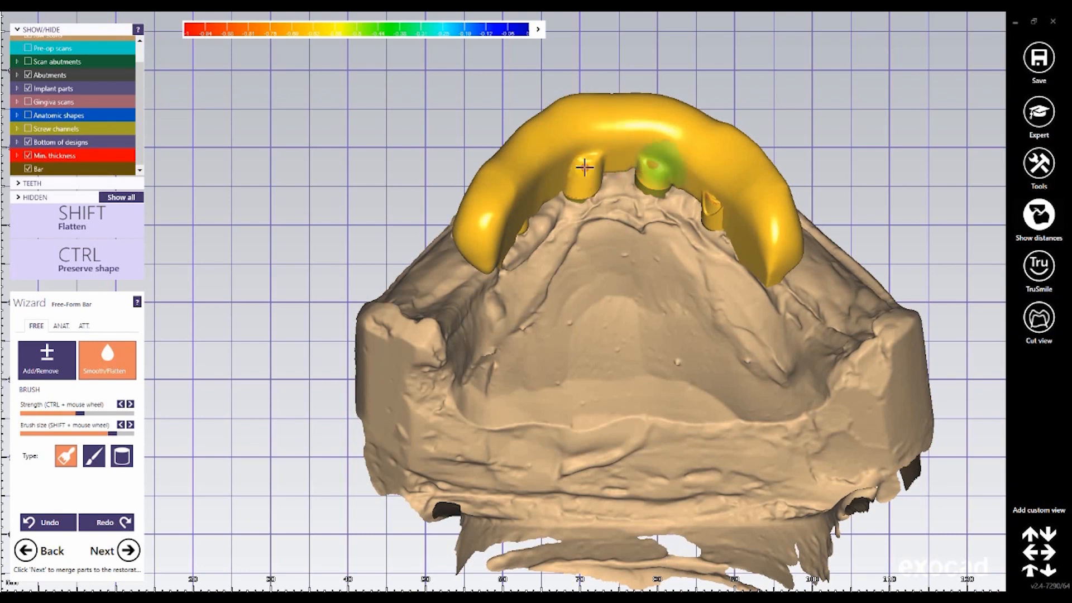
Step: Smooth the lingual side of the bar where the front implant pillars join it
right_drag(648, 194, 692, 322)
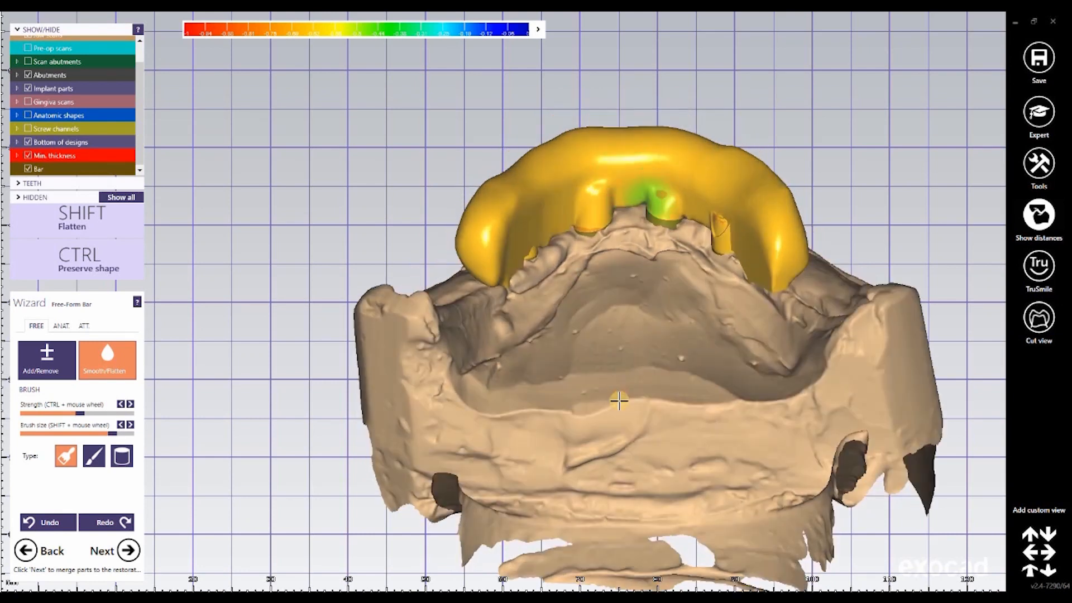
scroll(820, 389, up, 5)
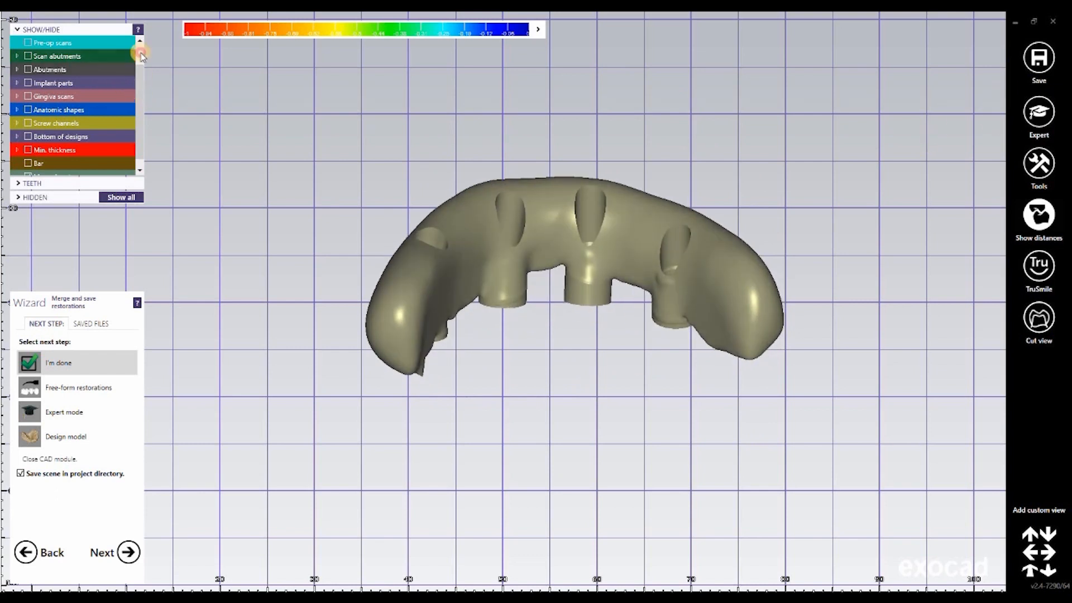
Step: Show the jaw scans together with the merged bar and view both from the front
scroll(57, 56, up, 2)
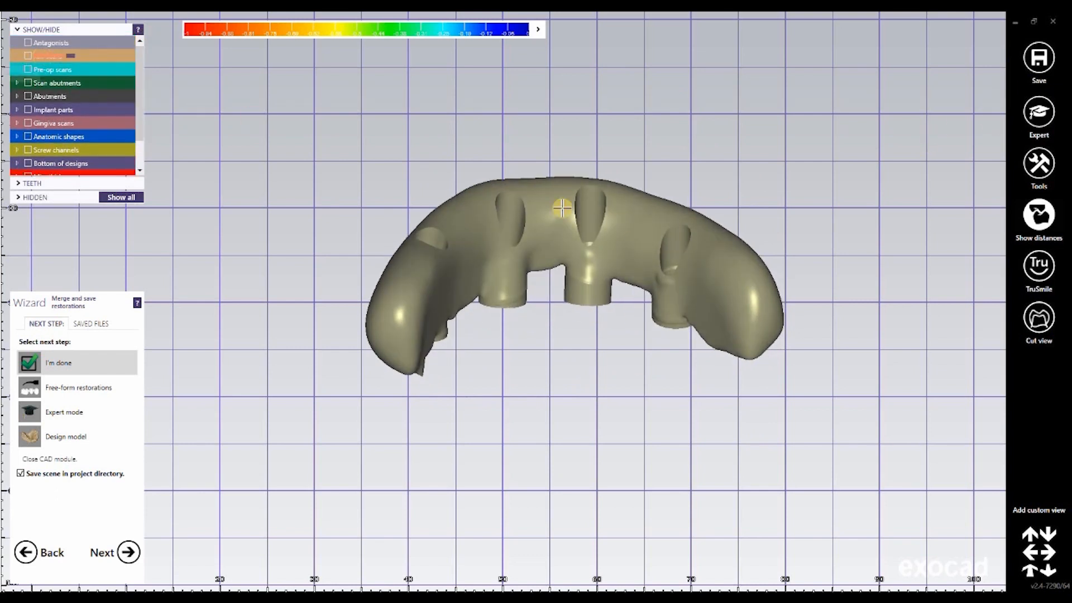
click(28, 56)
right_drag(651, 355, 658, 358)
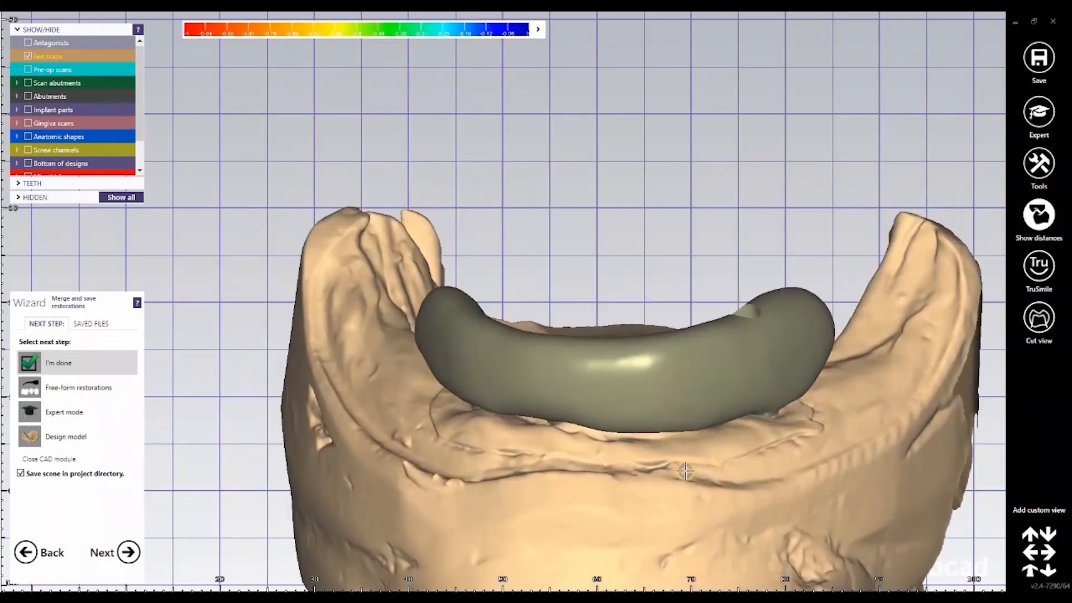
right_drag(685, 471, 628, 395)
middle_drag(629, 395, 628, 393)
right_drag(627, 393, 630, 341)
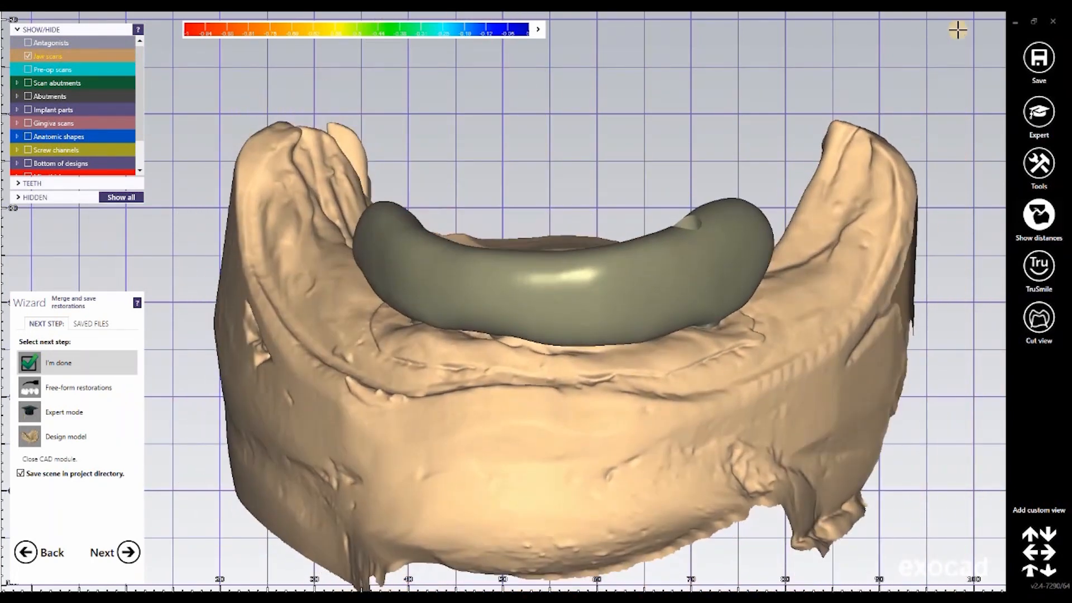
Step: Export only the visible jaw scan and merged bar to the Desktop as a plain STL named Bar_design_with_Prep, in the original scan coordinate system
right_drag(957, 30, 978, 129)
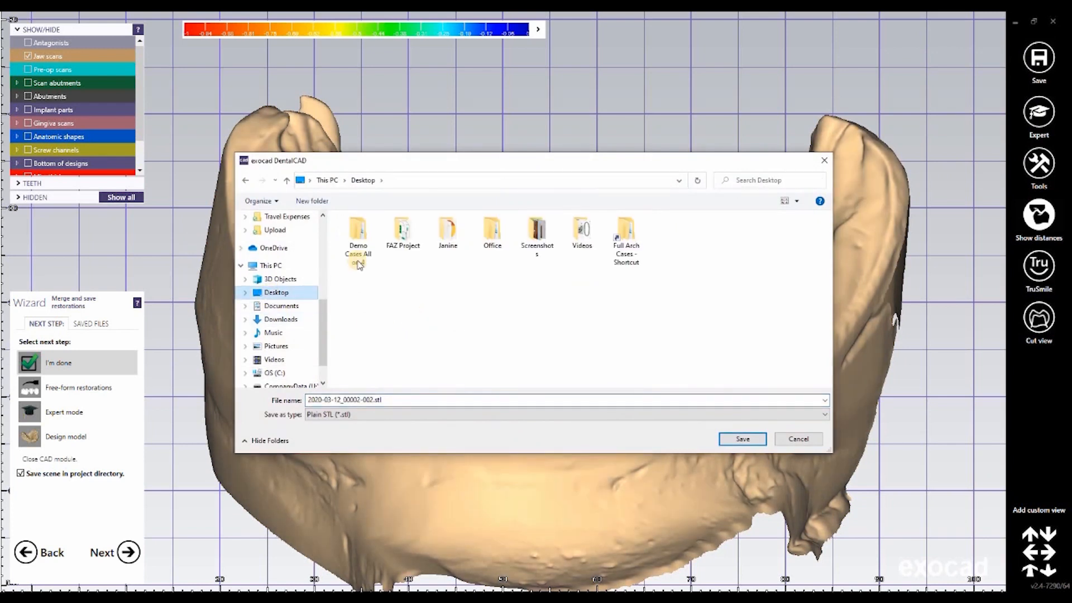
click(379, 402)
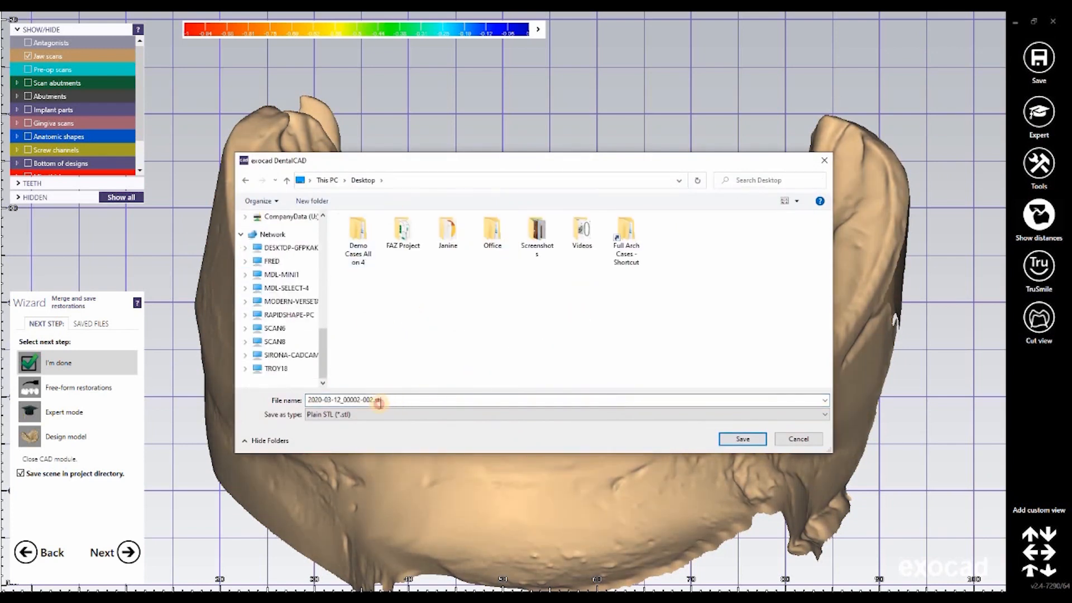
double_click(343, 400)
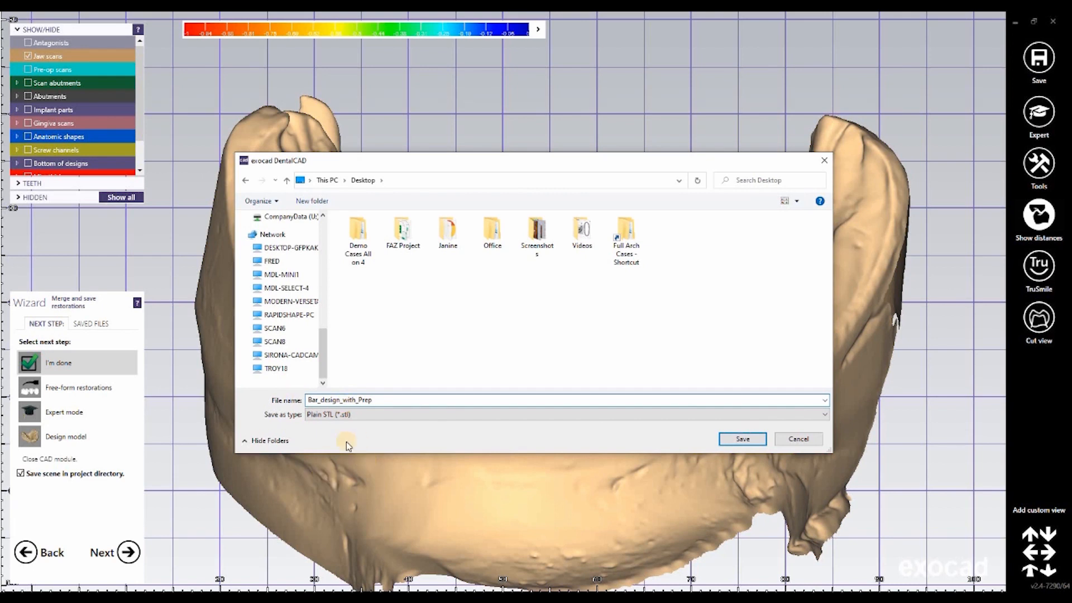
click(741, 441)
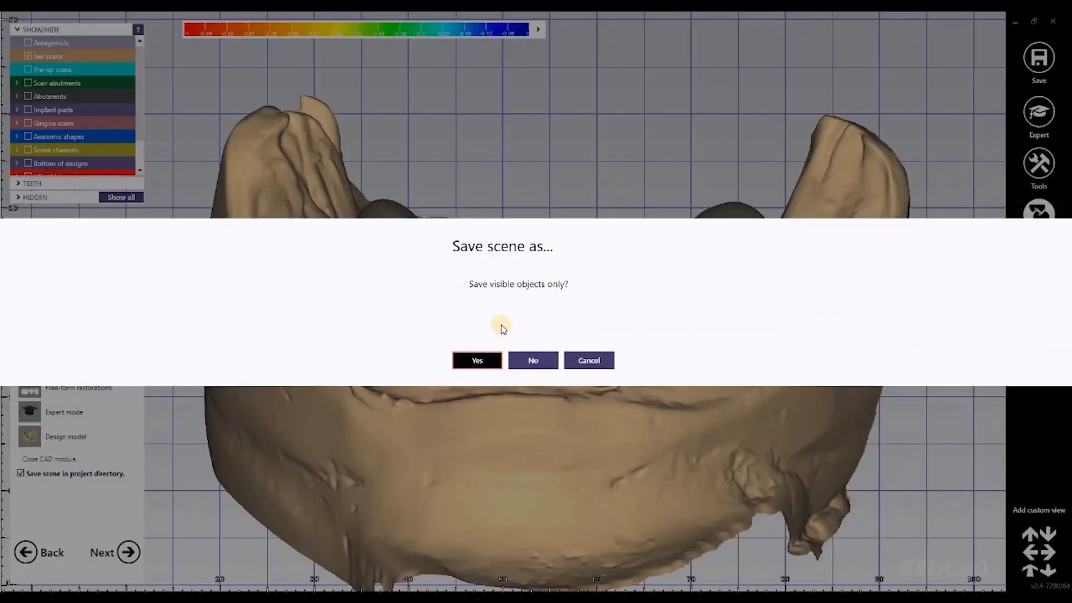
click(509, 302)
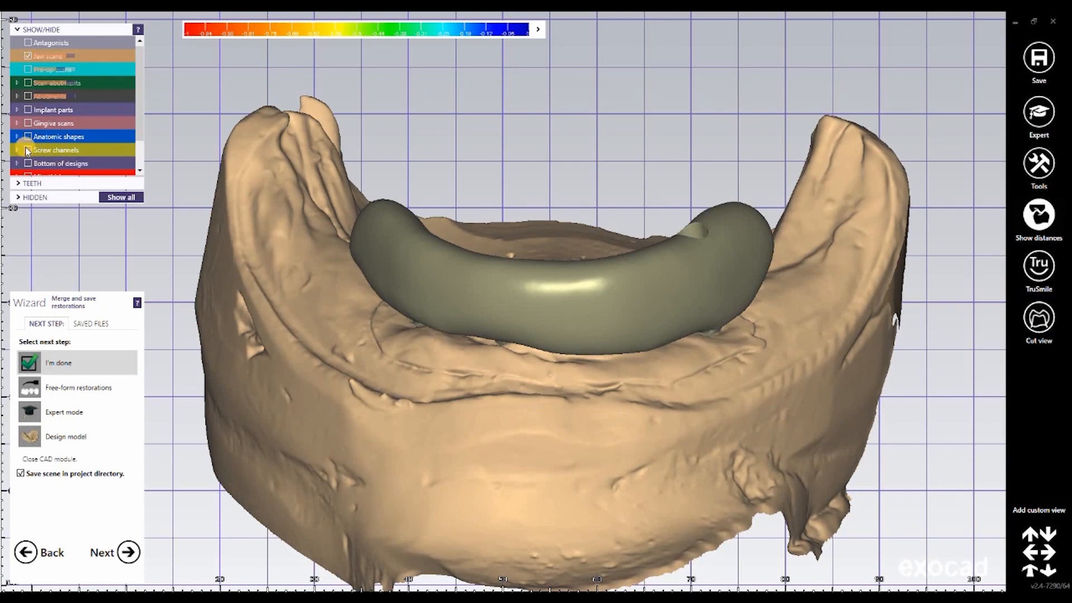
Step: Show the screw channels and hide the jaw scans and merged parts so only the four channels are displayed
right_drag(529, 318, 529, 318)
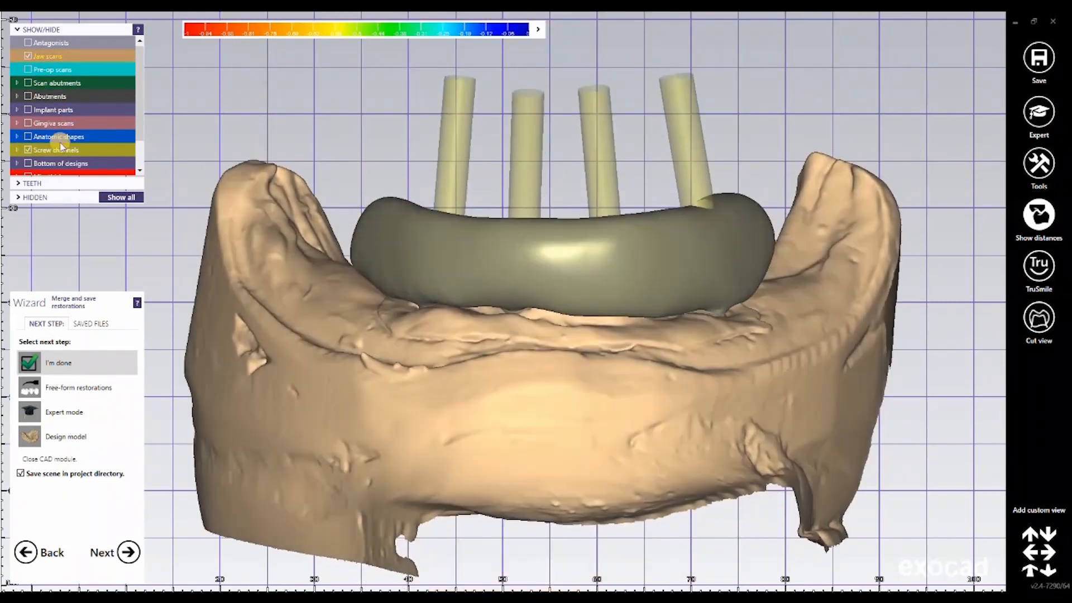
click(60, 150)
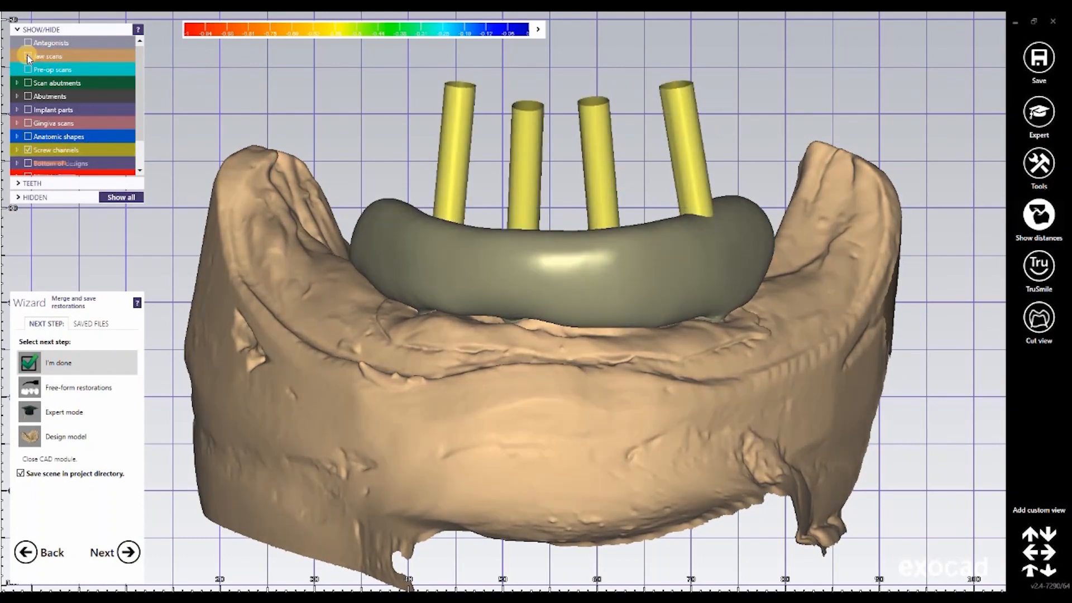
click(33, 59)
click(28, 137)
click(139, 136)
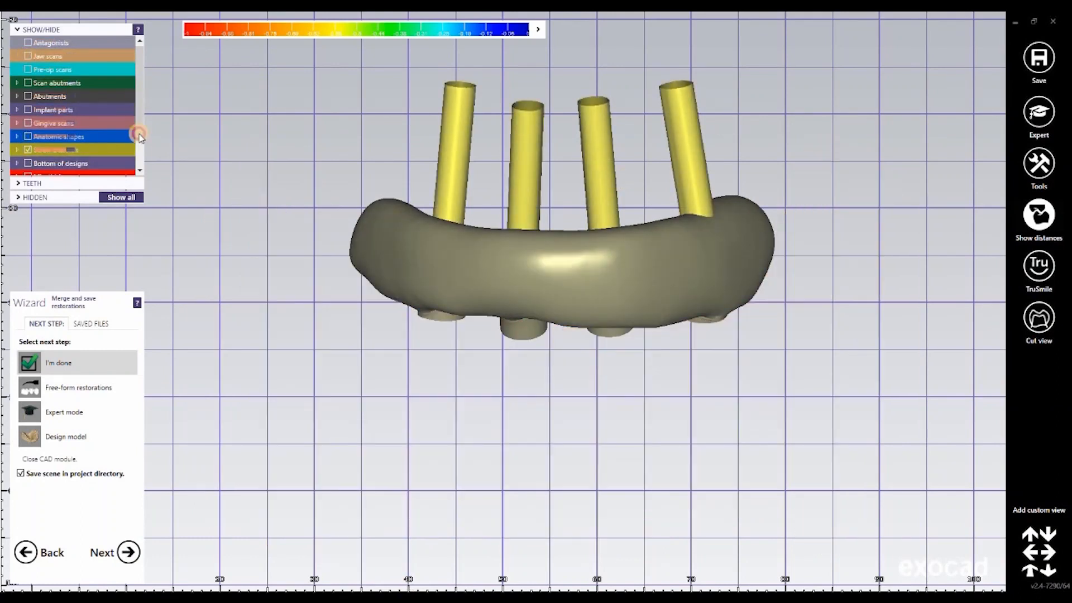
scroll(102, 160, down, 2)
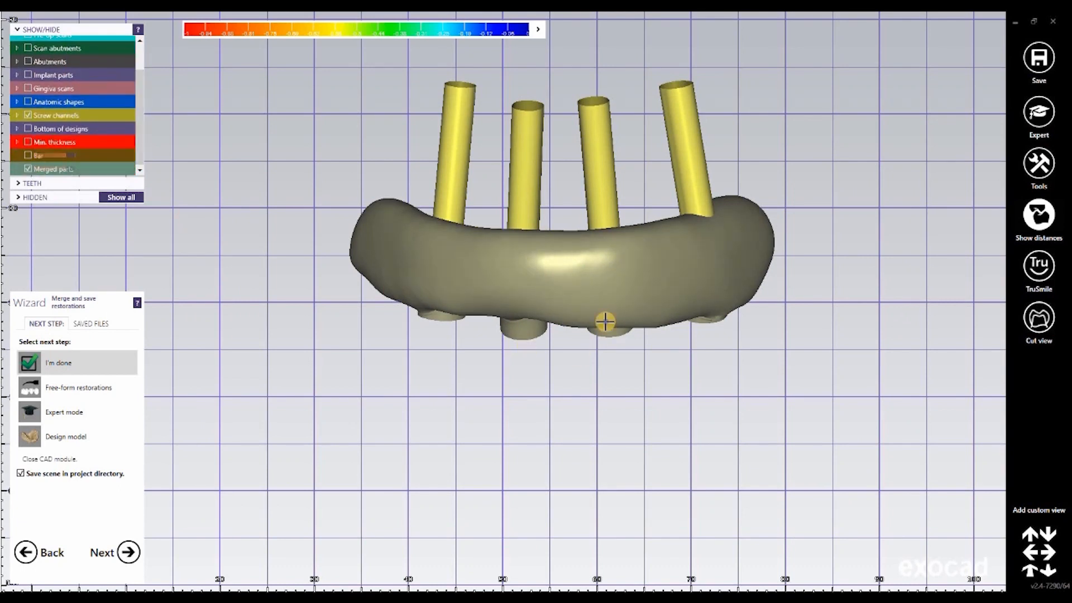
right_drag(611, 331, 613, 329)
Step: Export only the visible screw channels as an STL named Screw_Channels, using the original coordinate system of the scan data
click(1038, 57)
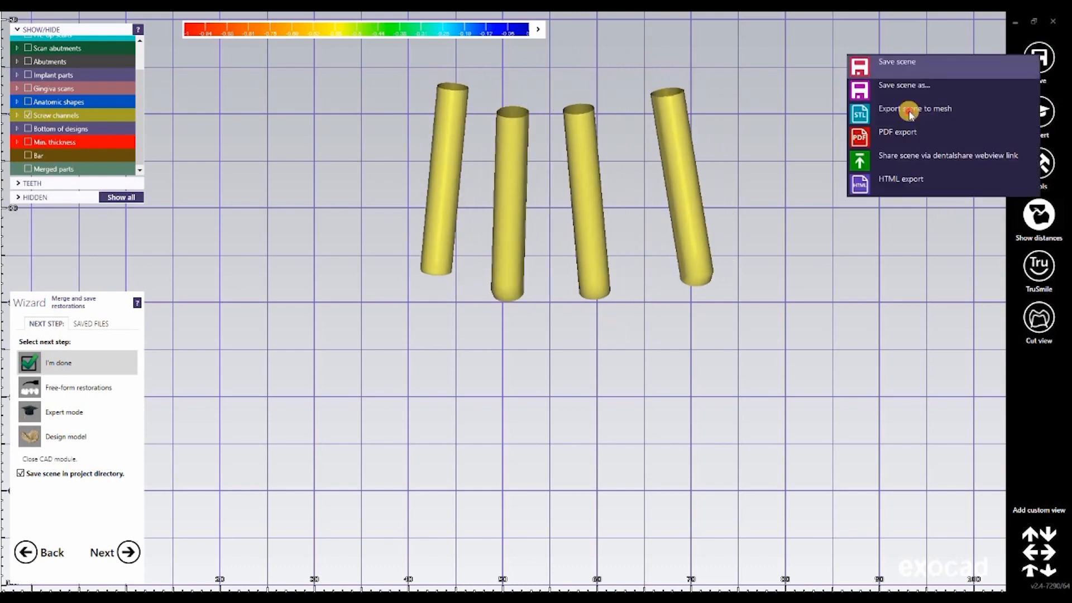
click(909, 114)
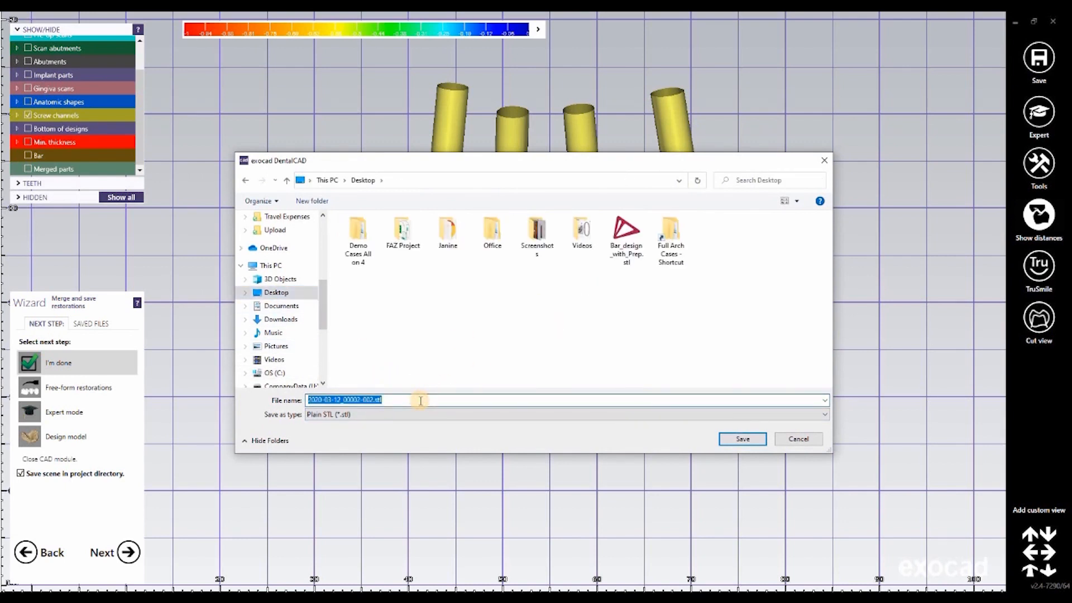
key(BackSpace)
text(Screw_Channels)
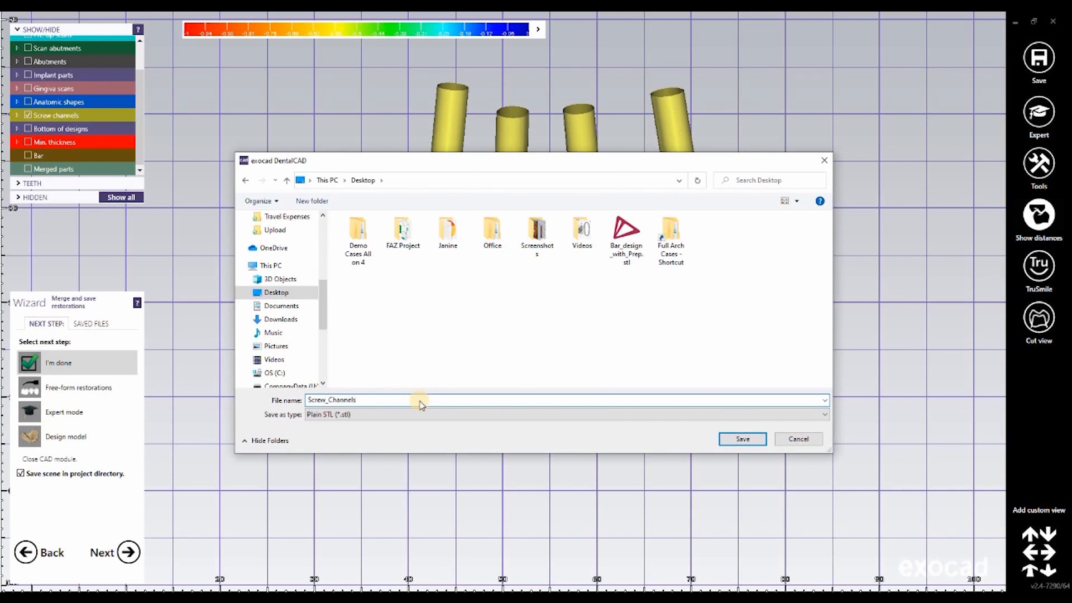
key(Return)
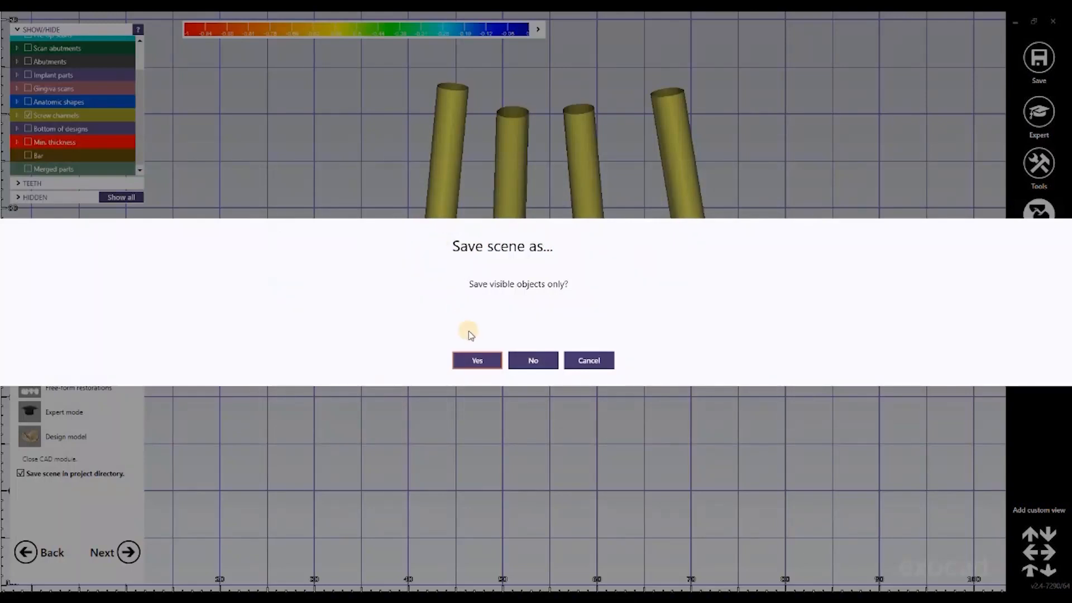
click(480, 360)
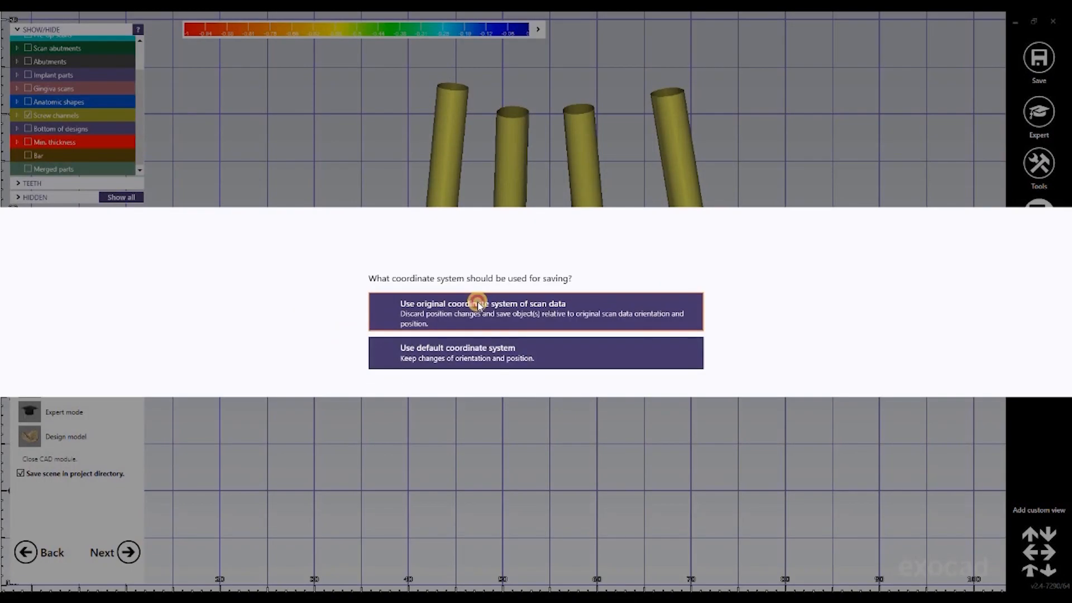
click(478, 303)
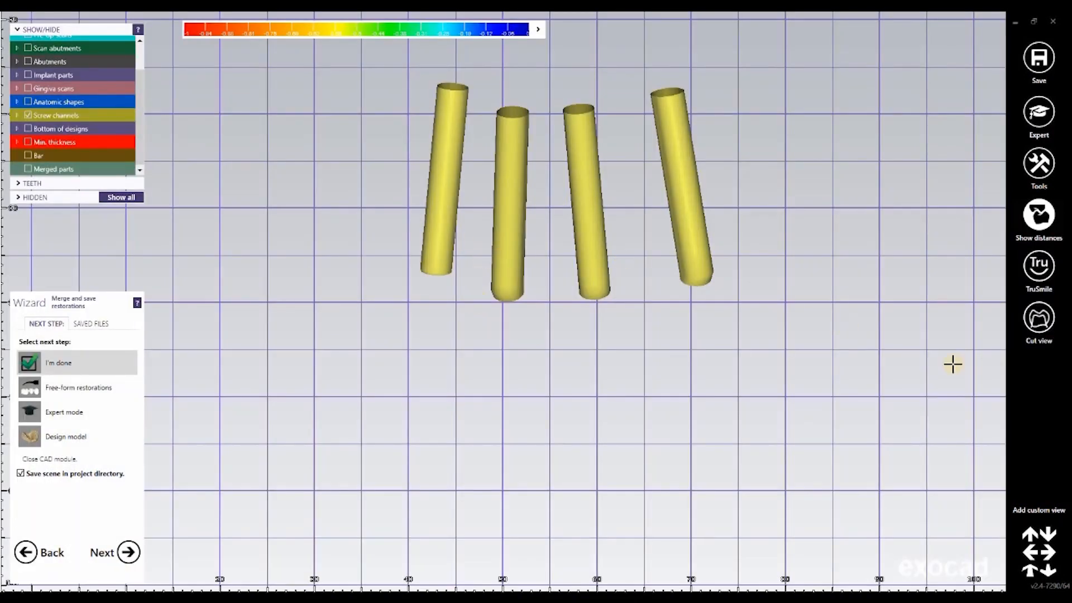
Step: Close the current bar project and confirm closing it
right_click(908, 275)
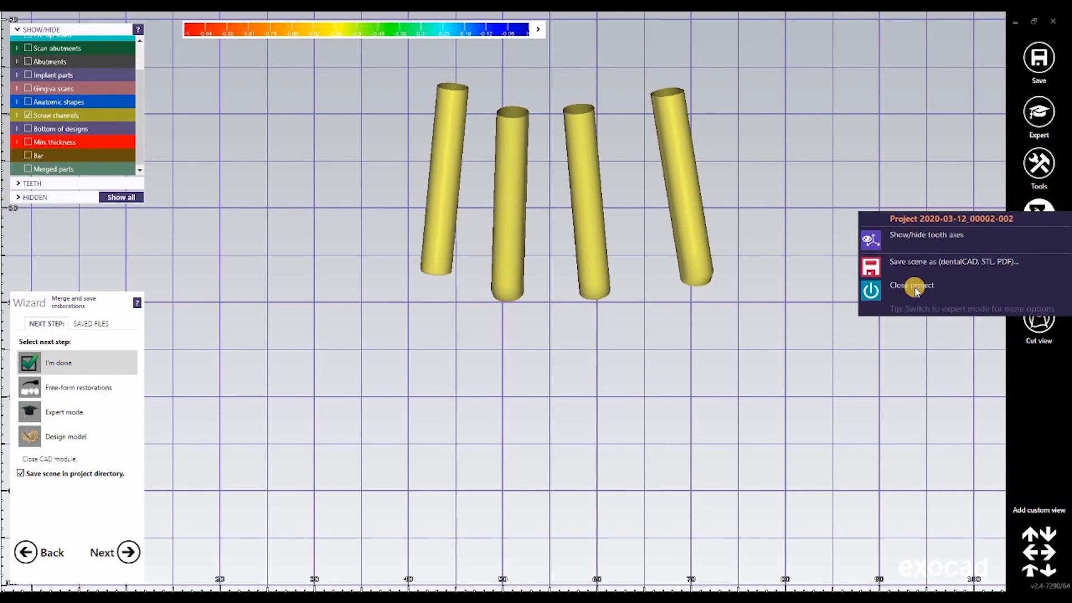
click(916, 291)
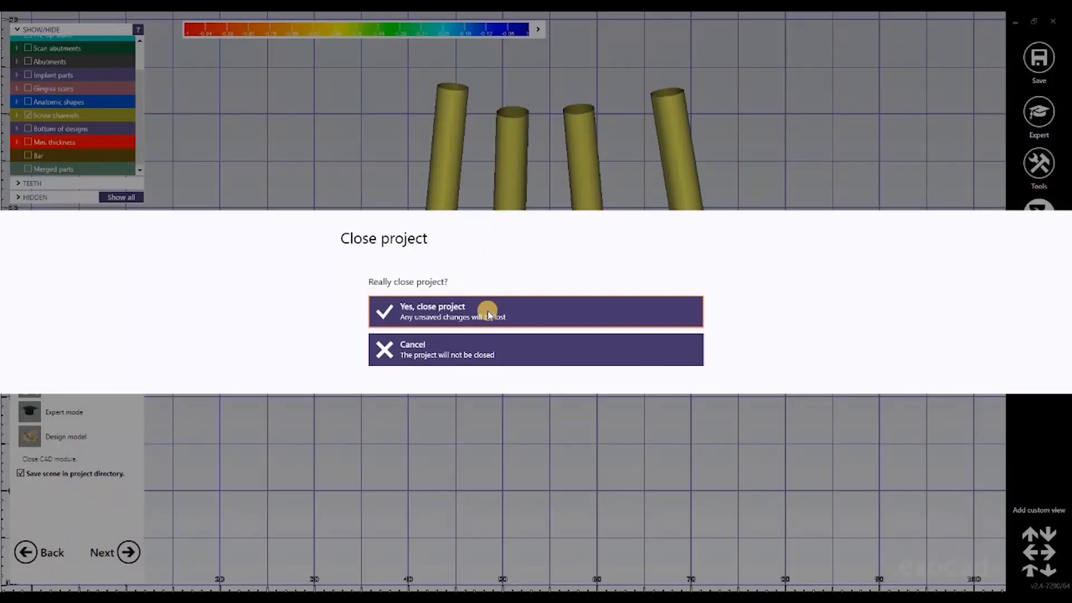
click(488, 311)
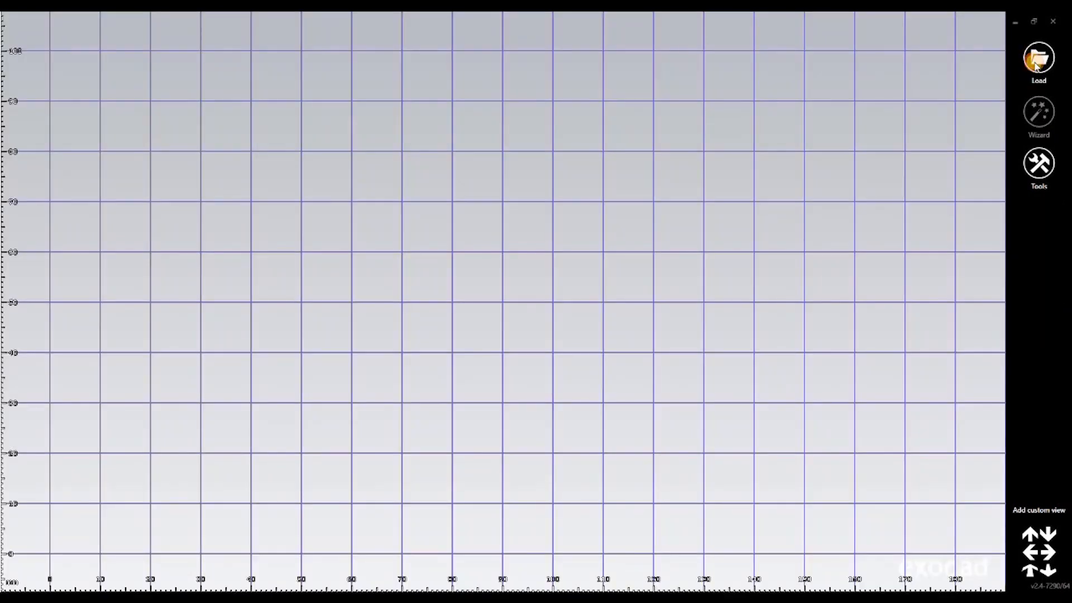
Step: Load Screw_Channels.stl from the Desktop as the preparation scan, without an antagonist scan
click(1036, 62)
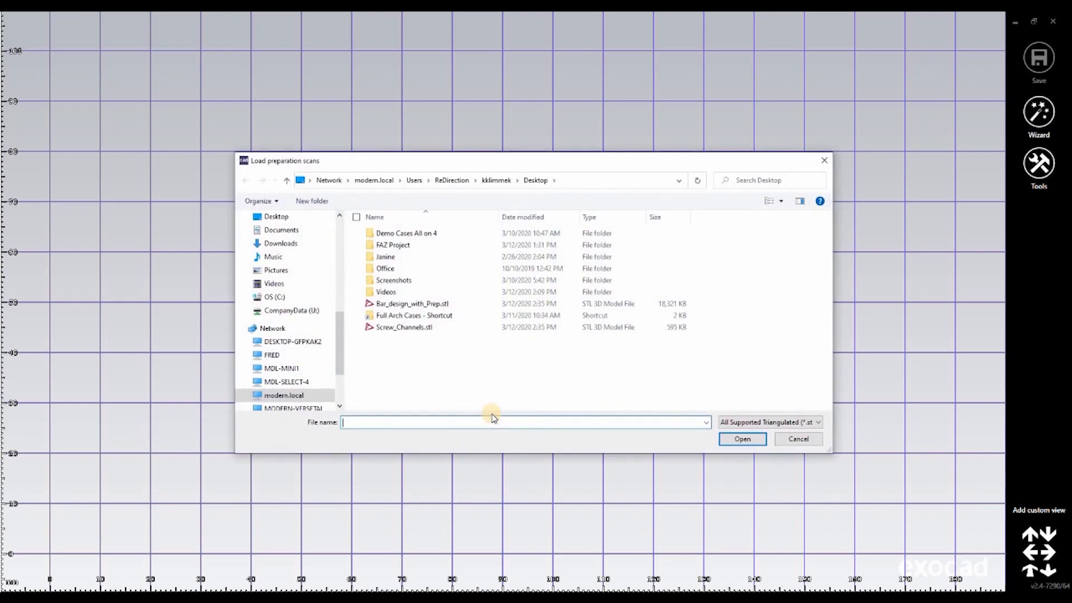
click(413, 329)
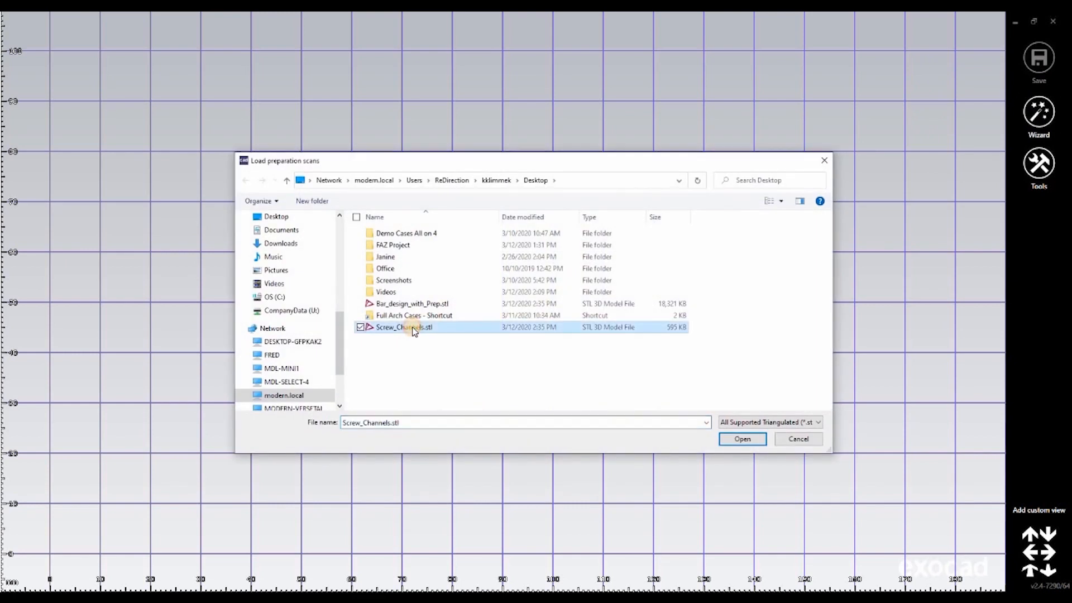
double_click(414, 329)
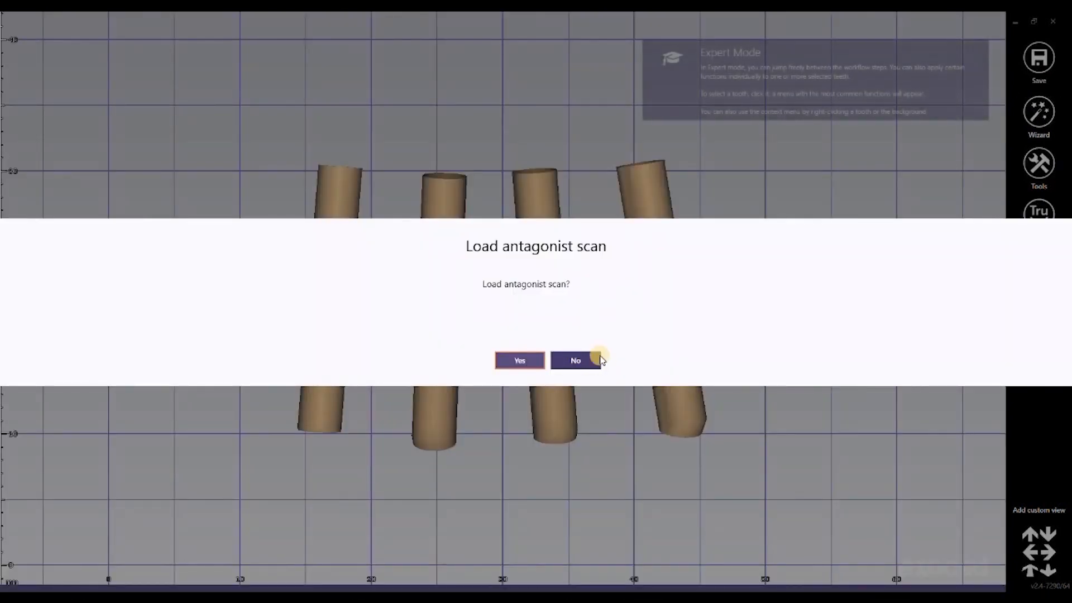
click(575, 360)
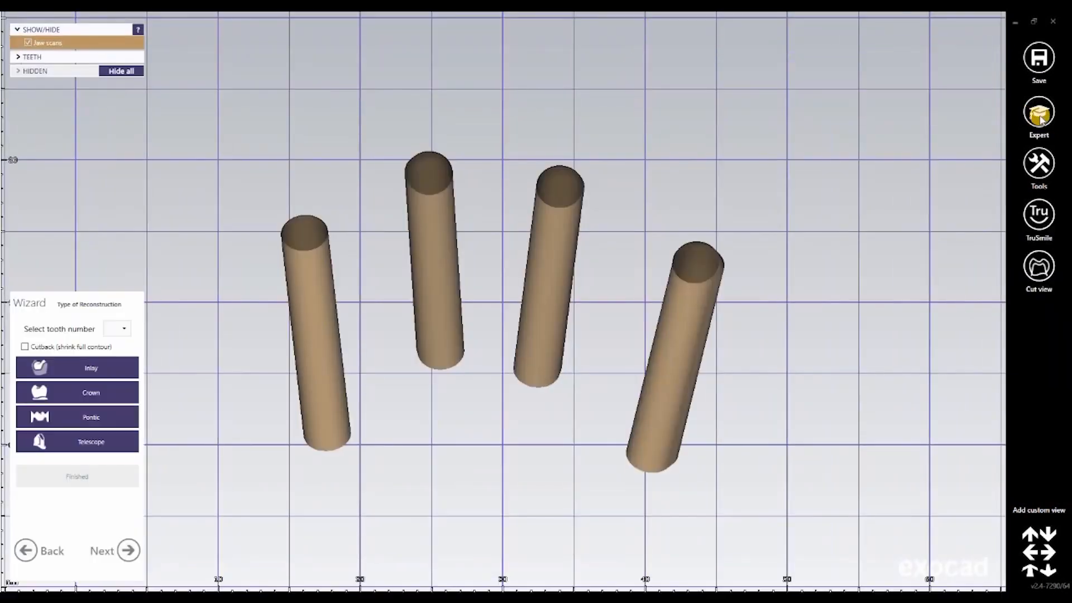
Step: Switch to expert mode, define tooth 3 as a pontic and mark the type of reconstruction as finished
click(1039, 112)
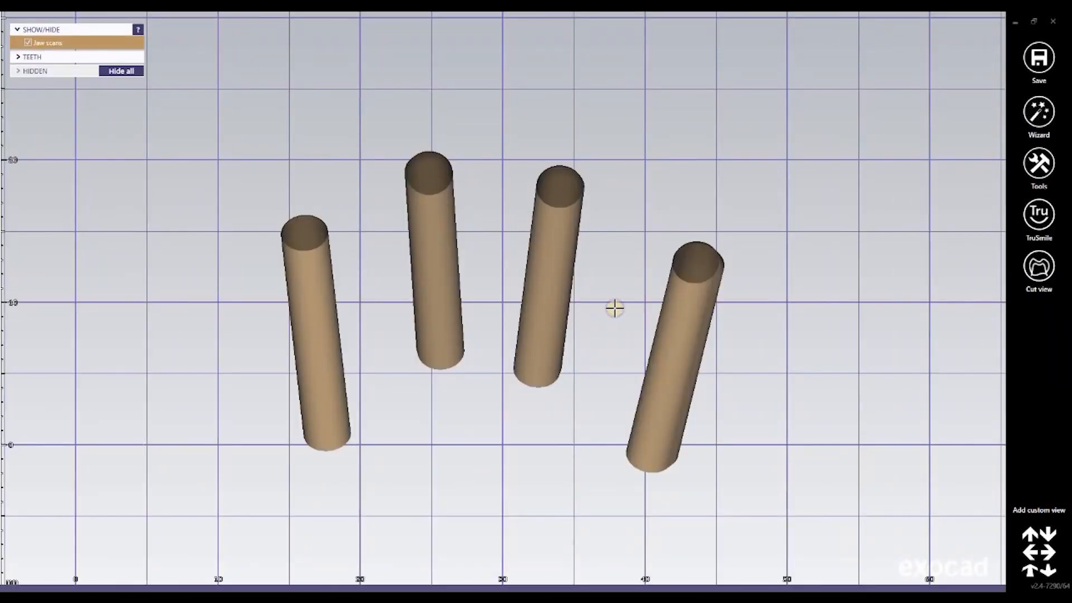
right_drag(614, 308, 248, 586)
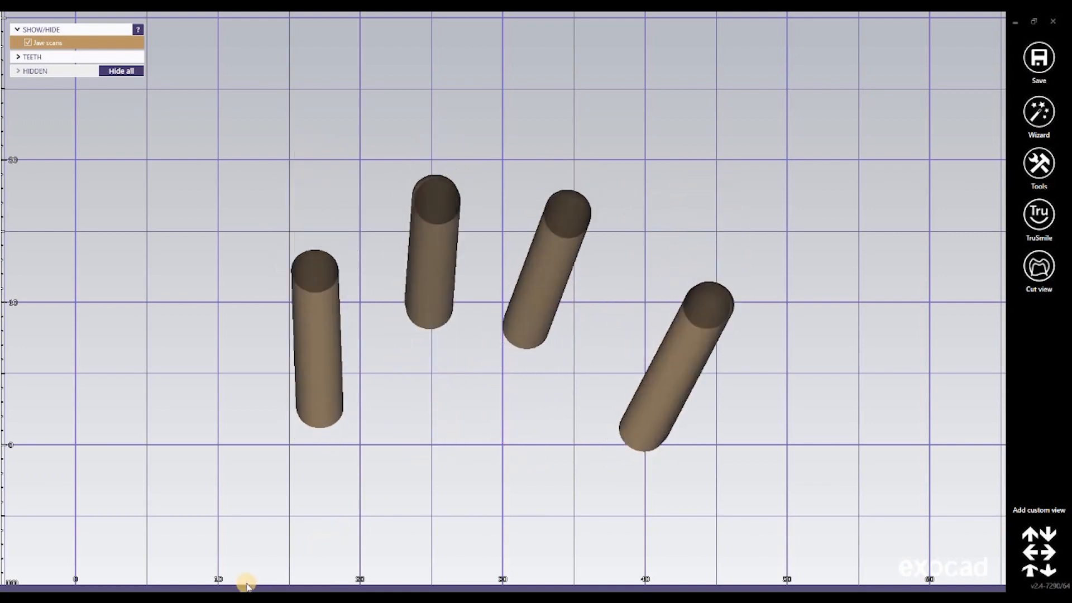
click(552, 297)
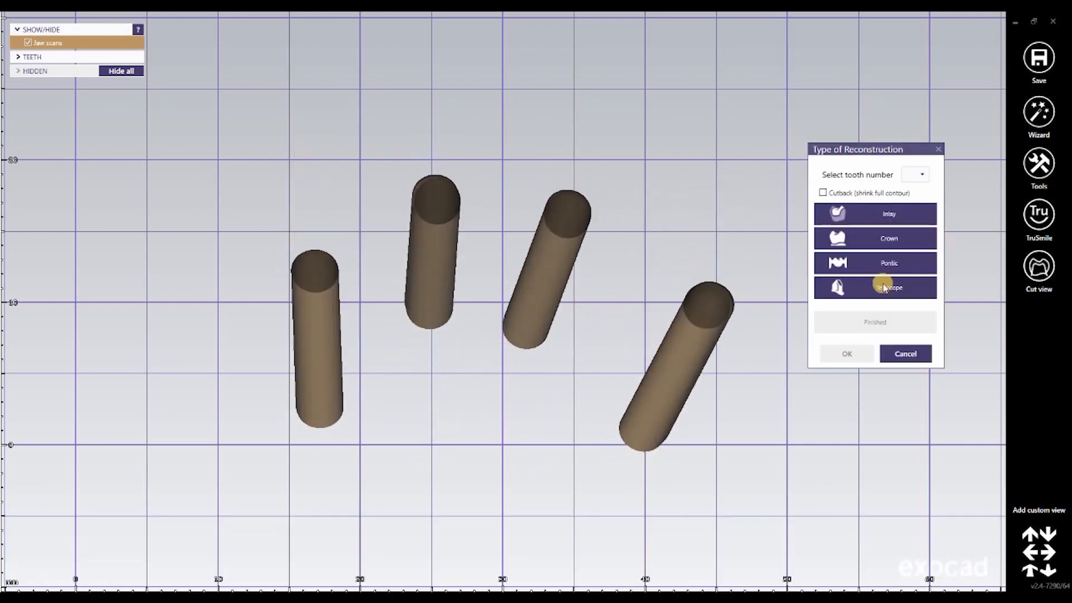
click(889, 266)
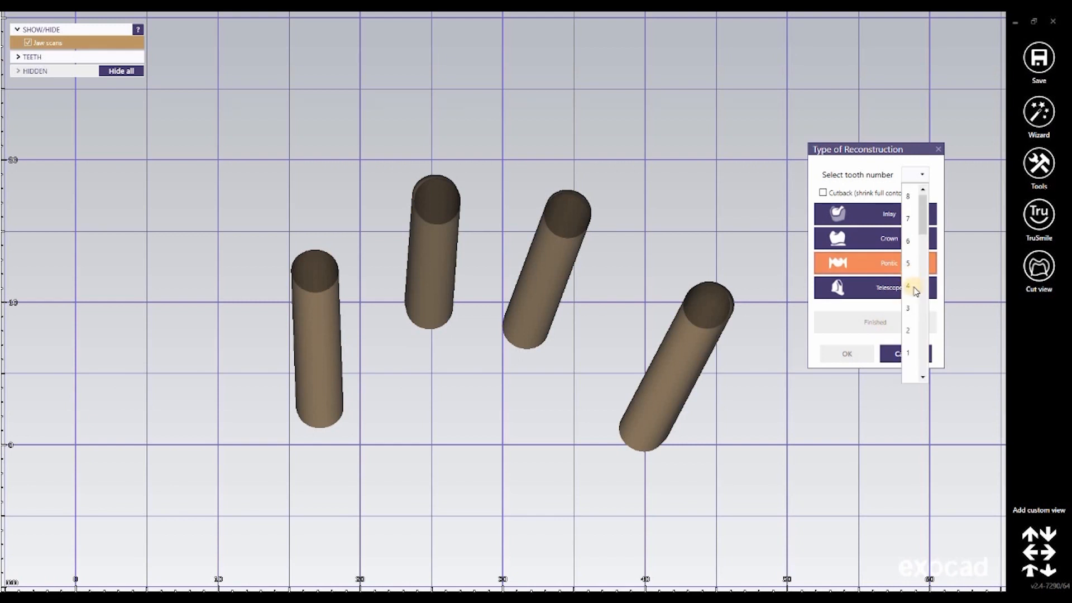
click(909, 306)
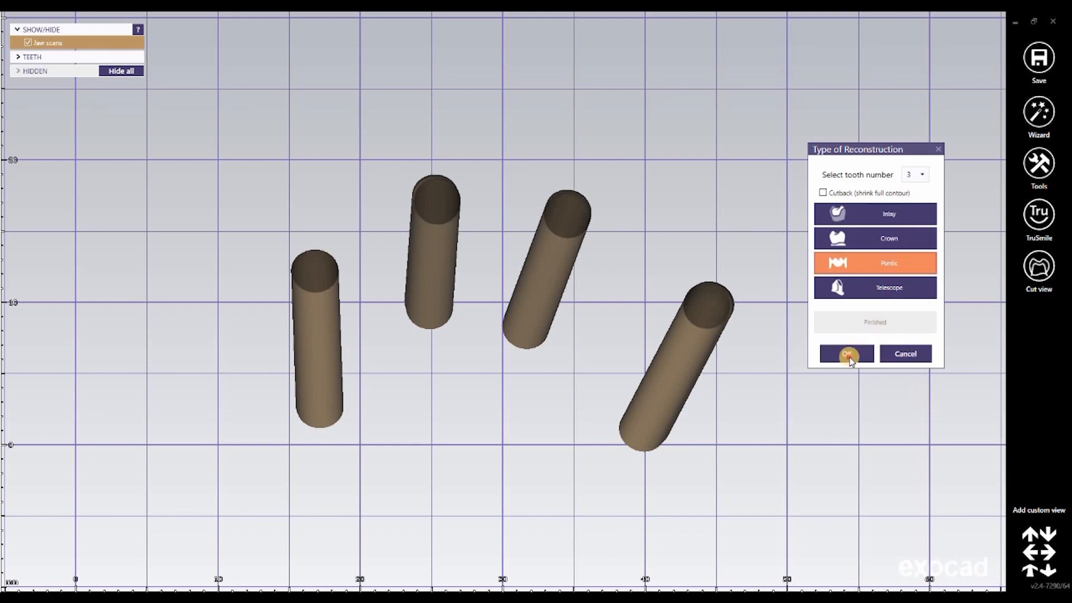
click(847, 357)
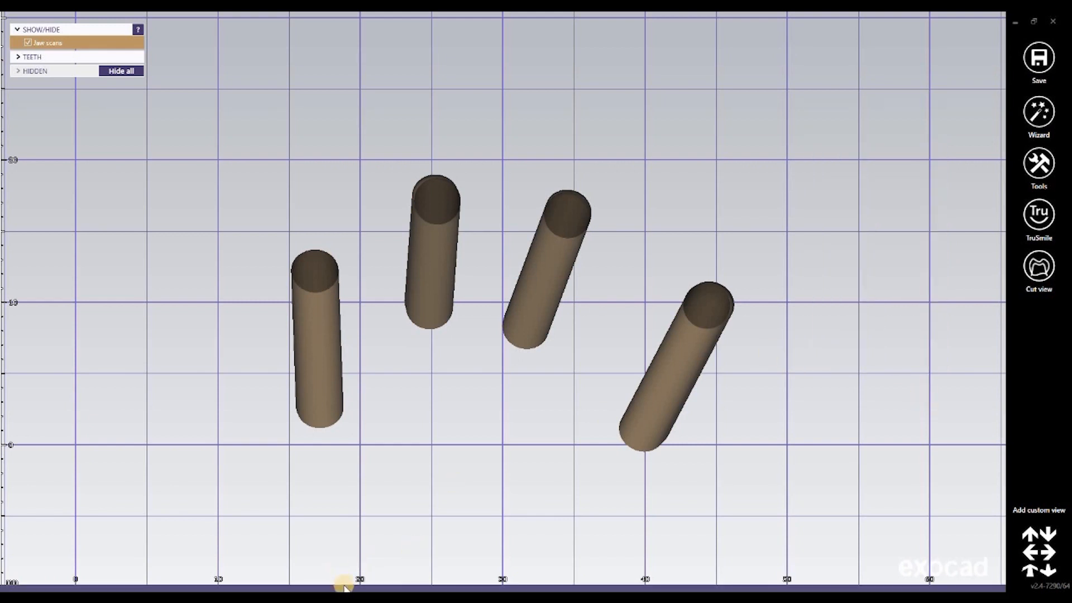
mouse_move(80, 564)
click(107, 550)
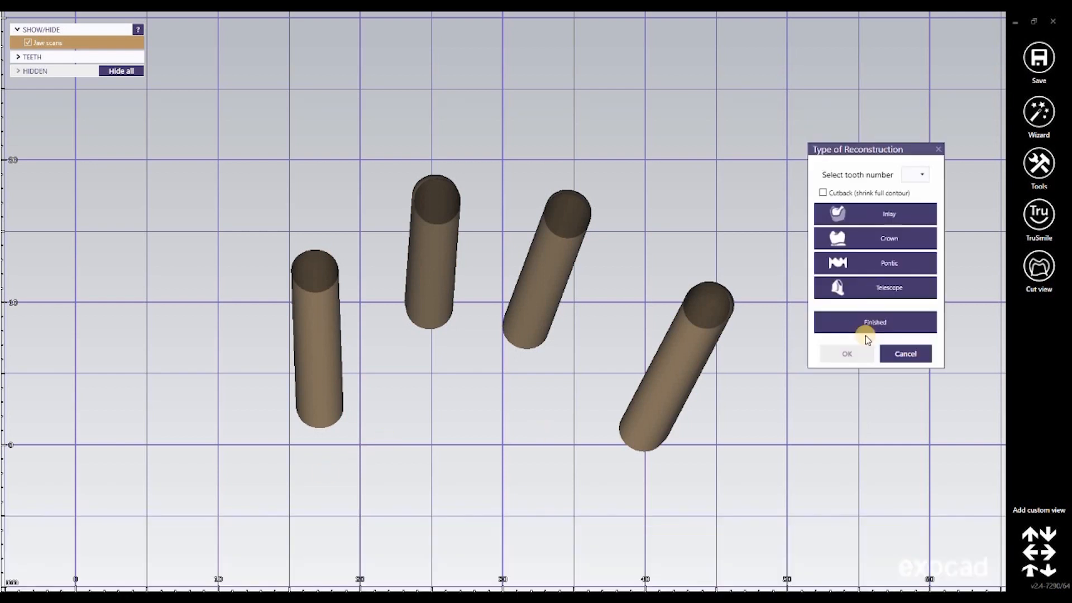
click(880, 320)
click(848, 353)
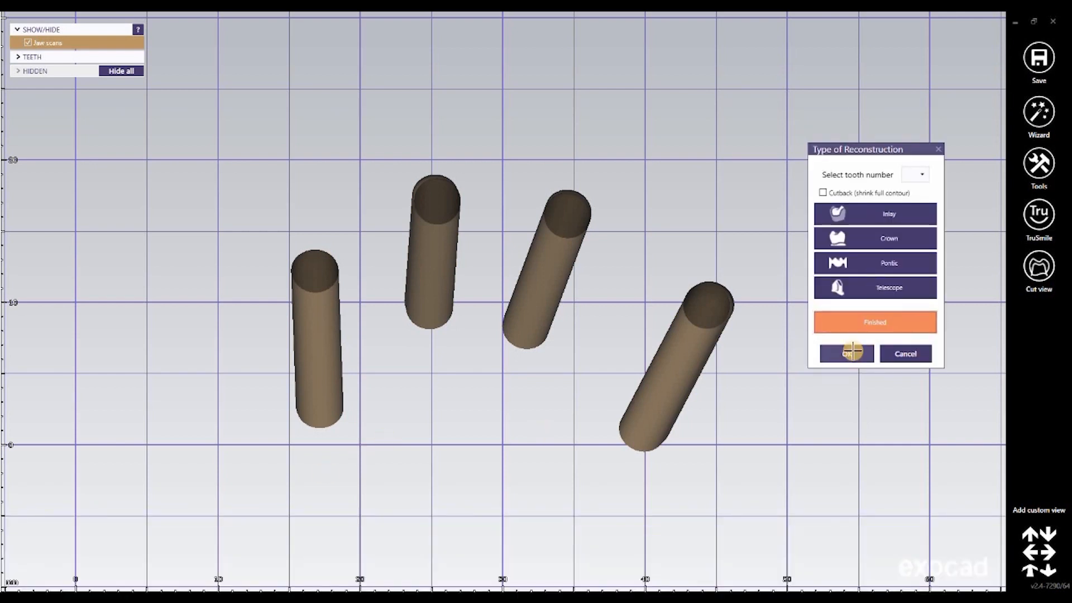
Step: Edit the scan mesh: select all four screw channels straight through, close their open ends with Close holes and accept the result
right_click(881, 85)
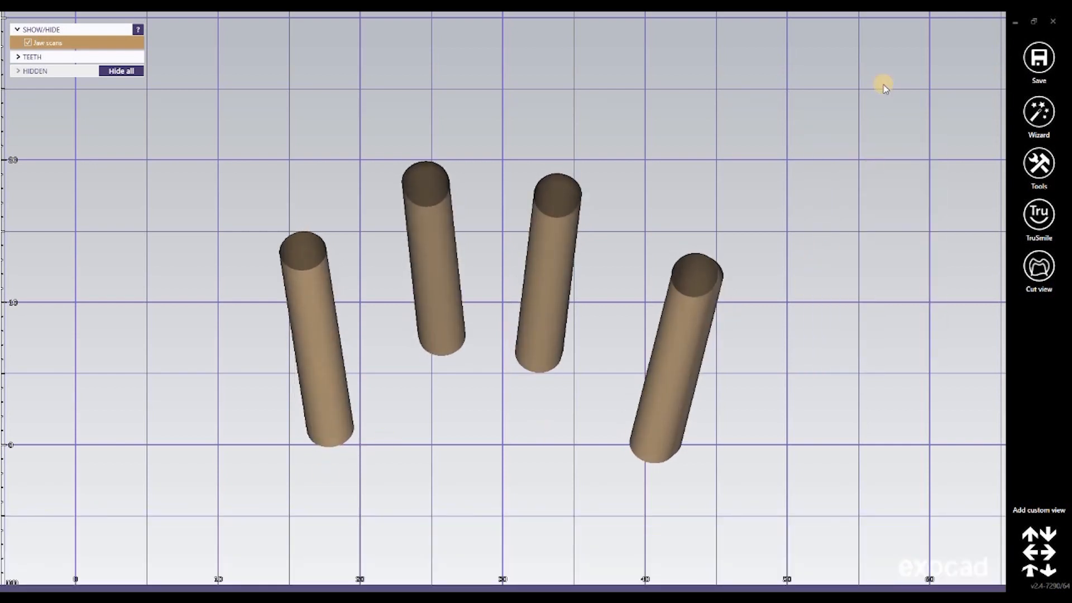
click(958, 138)
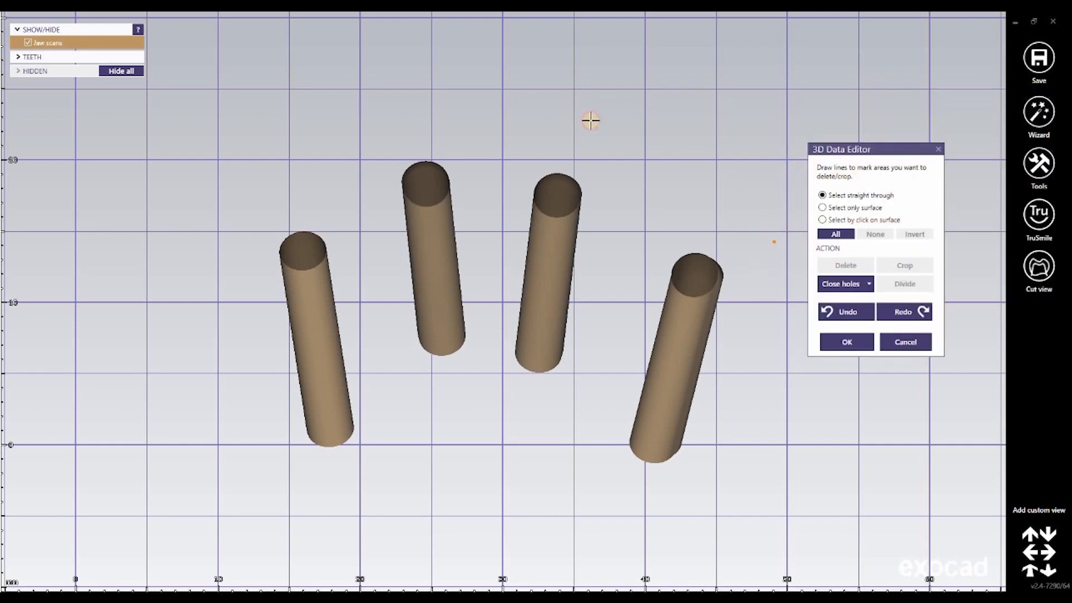
drag(590, 120, 288, 118)
mouse_move(382, 534)
mouse_down()
mouse_move(660, 511)
mouse_move(766, 256)
mouse_up()
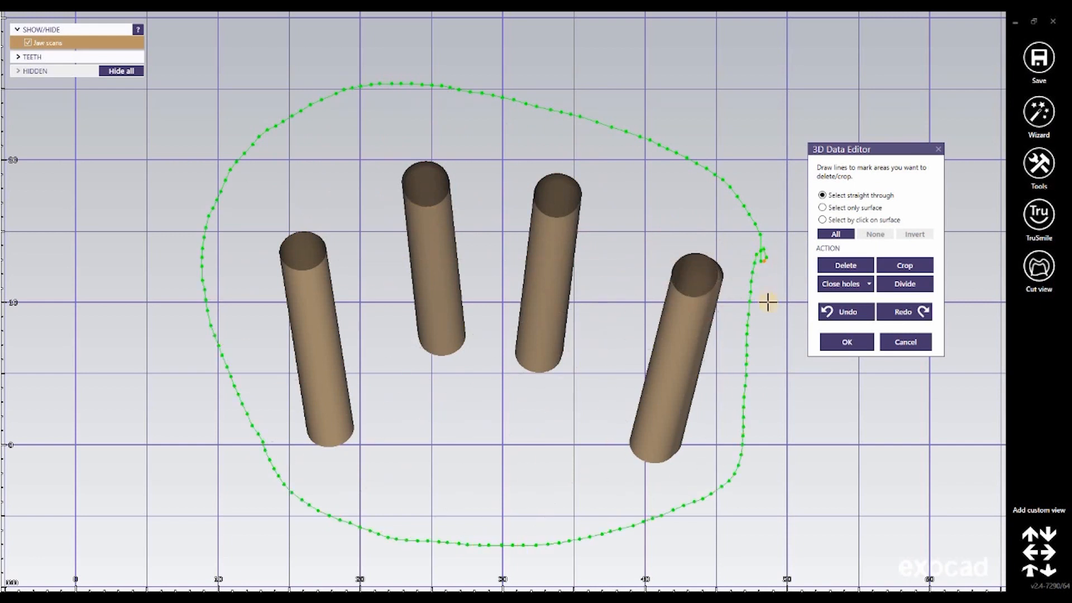
click(758, 262)
double_click(760, 261)
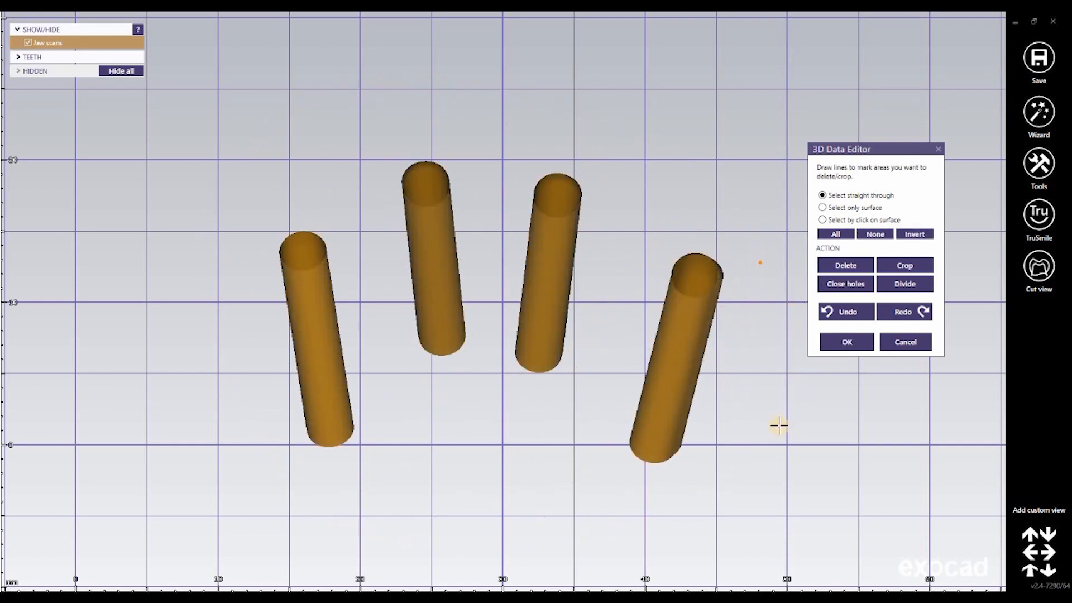
right_drag(704, 187, 829, 299)
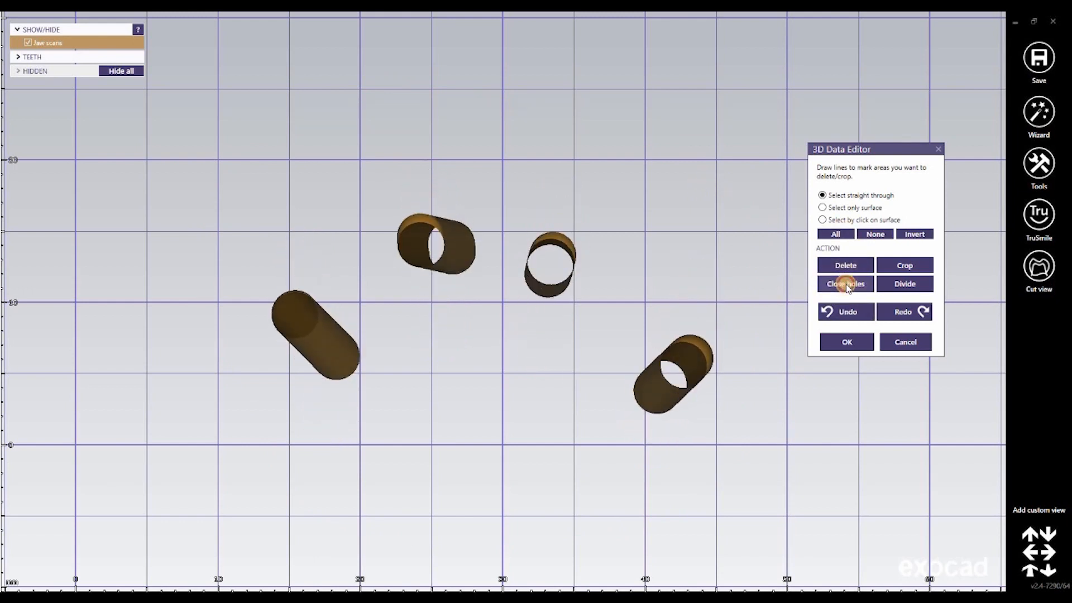
click(842, 282)
right_drag(636, 265, 782, 366)
click(847, 341)
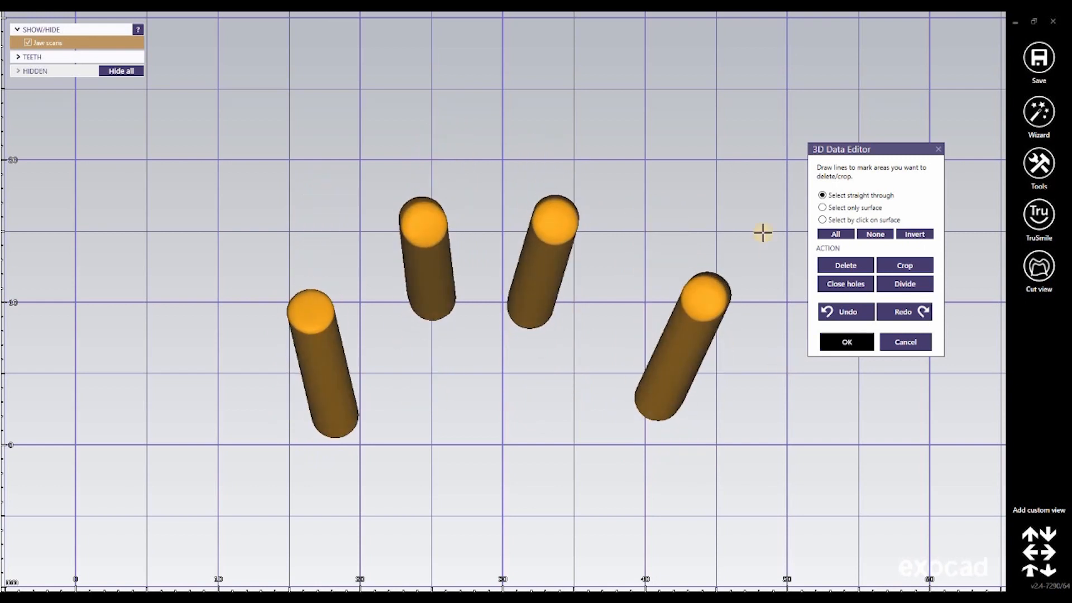
Step: Export the scene to mesh as a plain STL, replacing Screw_Channels.stl on the Desktop
click(1041, 58)
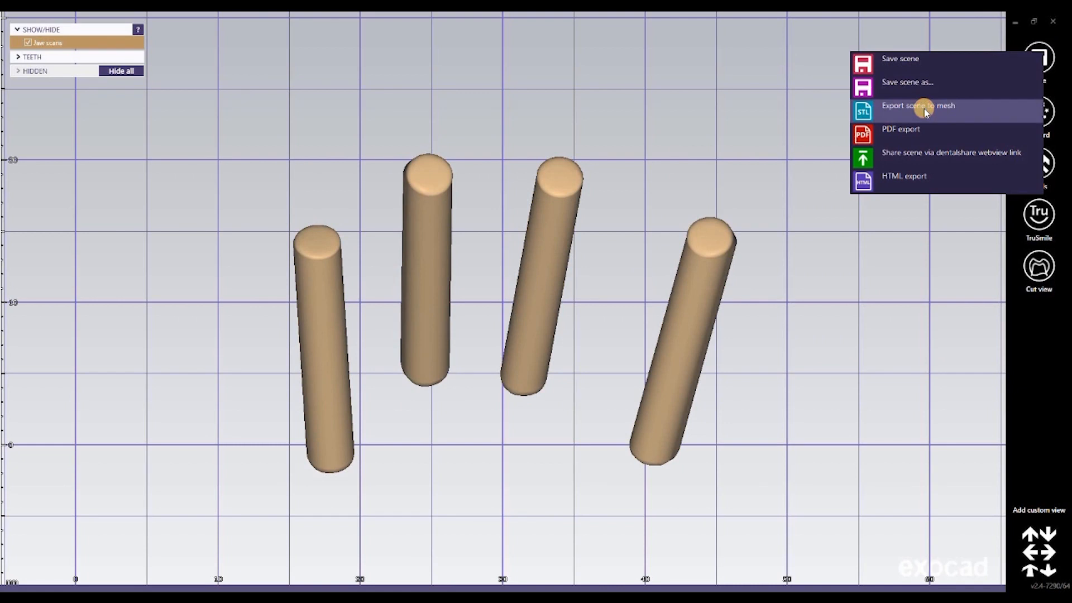
click(926, 111)
click(377, 328)
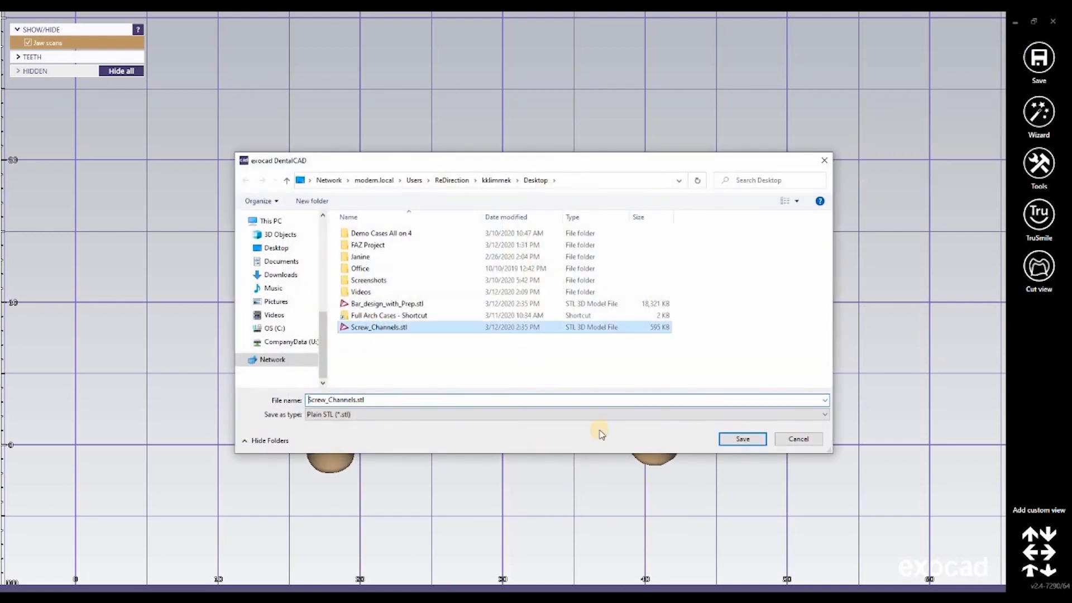
click(747, 440)
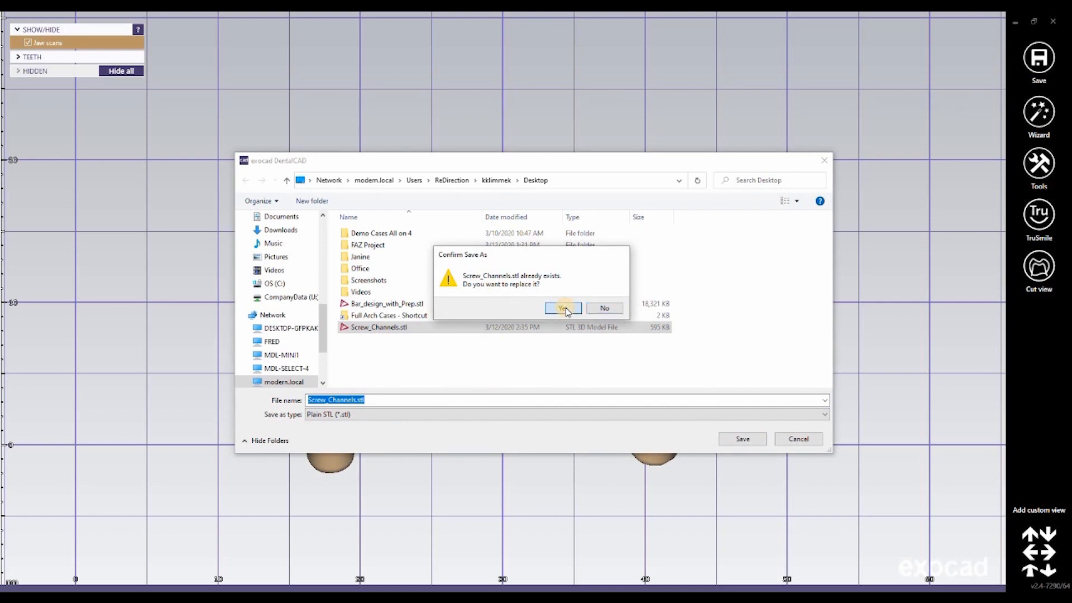
click(565, 307)
key(Return)
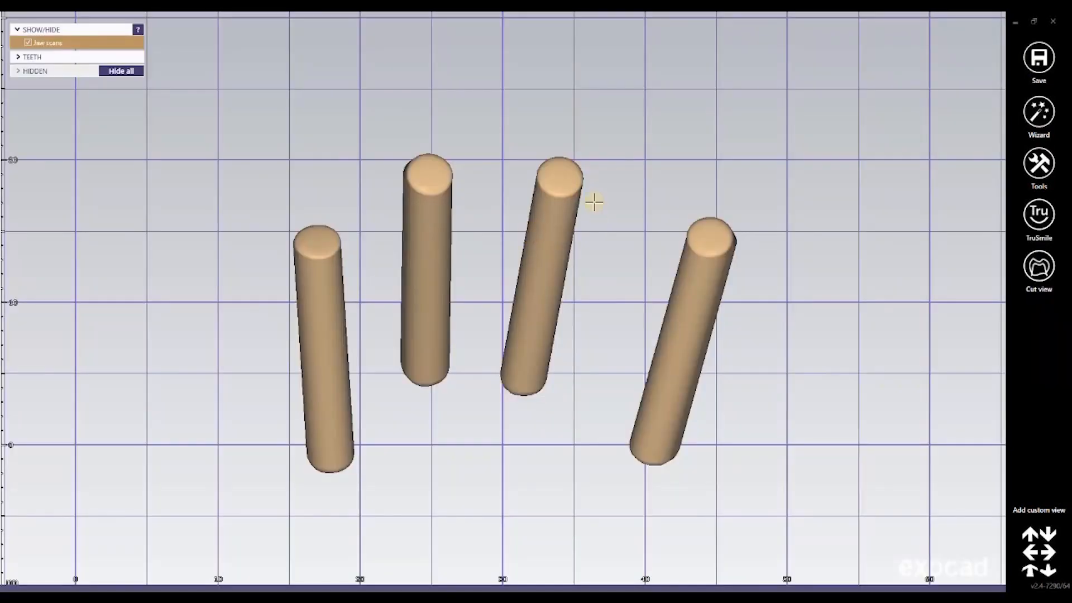
Step: Close the Screw_Channels project
right_drag(639, 188, 963, 99)
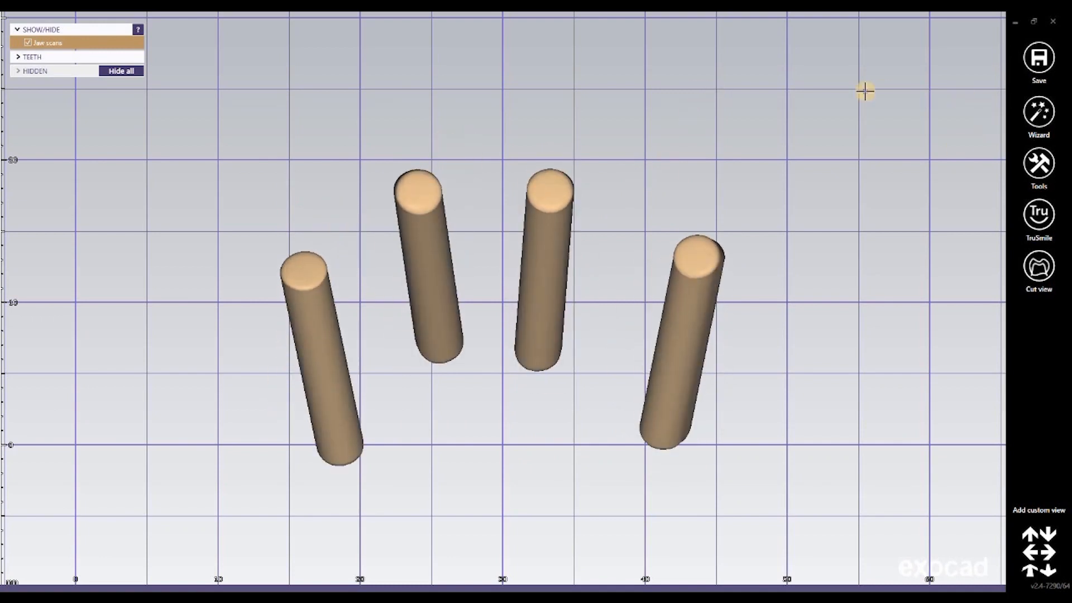
right_click(891, 114)
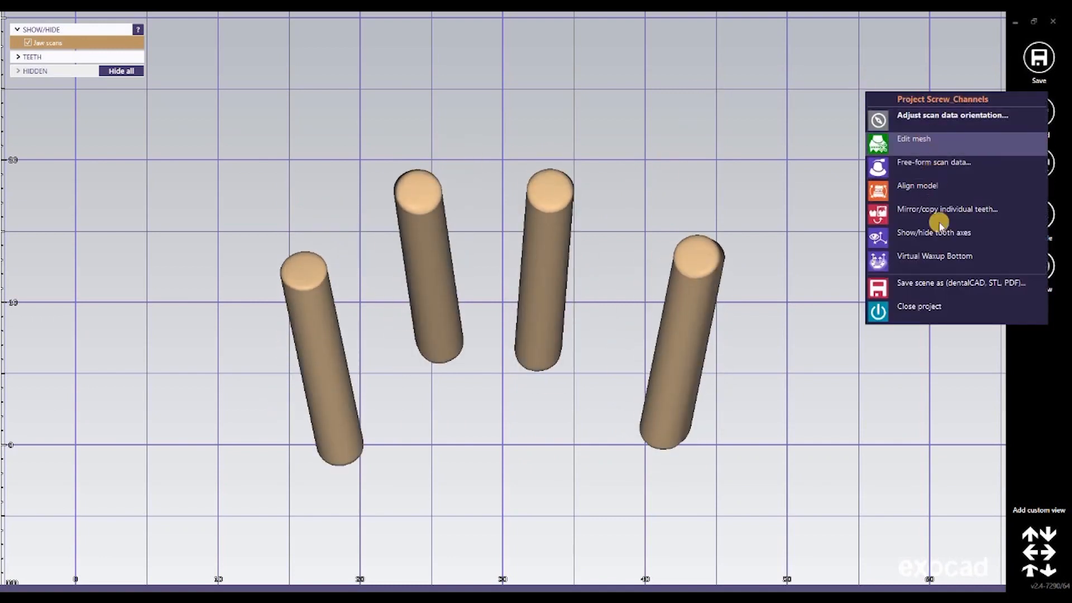